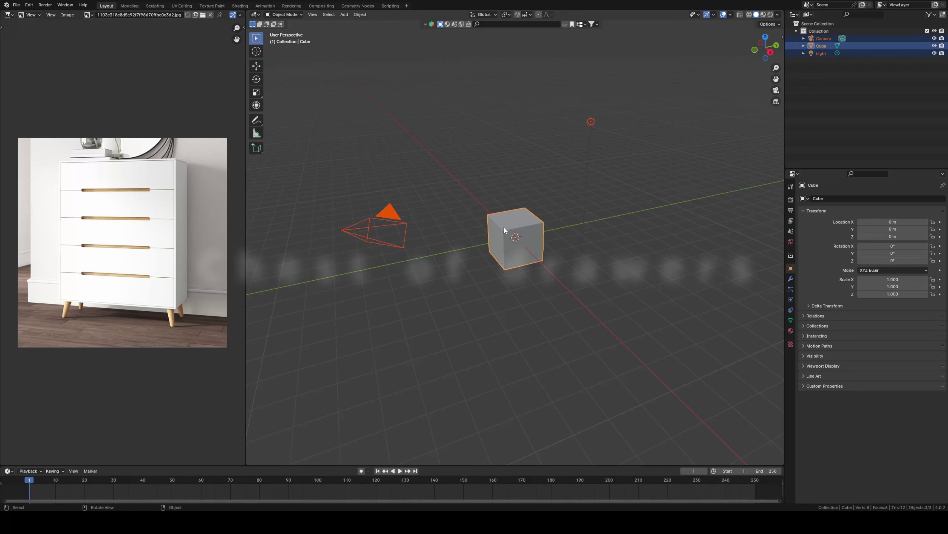
Step: Clear the default scene and add a new cube mesh
left_click(504, 226)
key("shift+a")
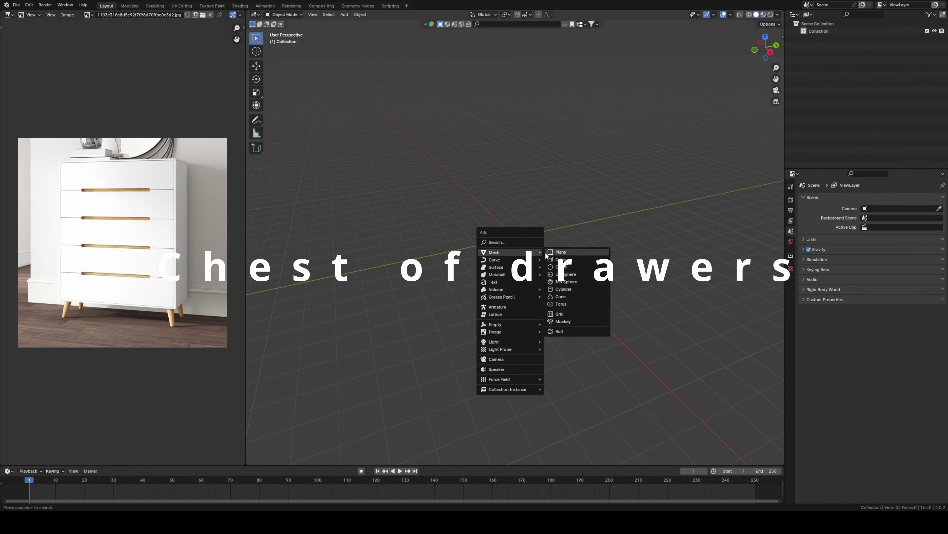
left_click(560, 259)
middle_click_drag(505, 287, 515, 293)
Step: Thin the cube along X and raise it vertically onto the grid
key("s")
key("x")
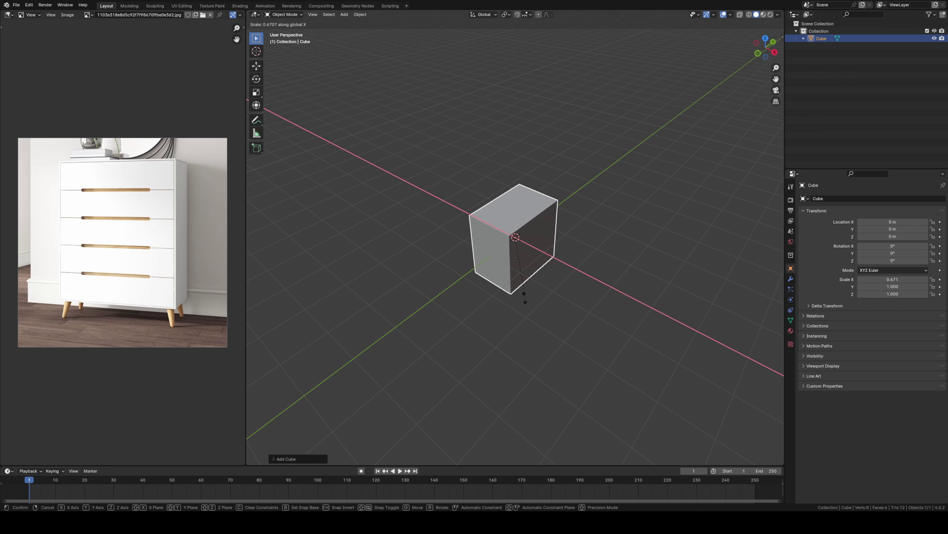
left_click(510, 289)
mouse_move(512, 290)
middle_mouse_down()
mouse_move(494, 287)
mouse_move(503, 280)
middle_mouse_up()
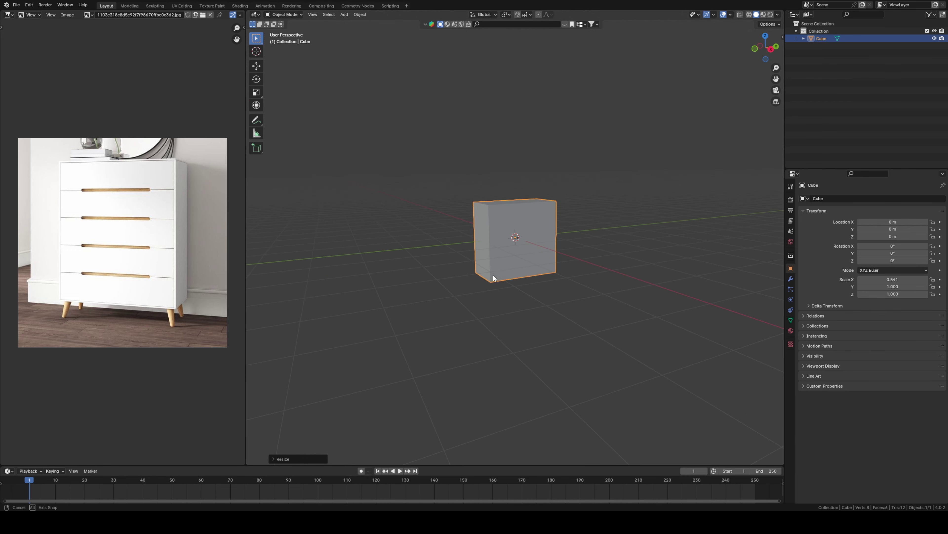
key("g")
key("z")
left_click(517, 238)
mouse_move(517, 238)
middle_mouse_down()
mouse_move(504, 296)
mouse_move(514, 313)
middle_mouse_up()
Step: Raise the cube's top face in Edit Mode to make a taller body
key("Tab")
key("3")
left_click(511, 230)
key("g")
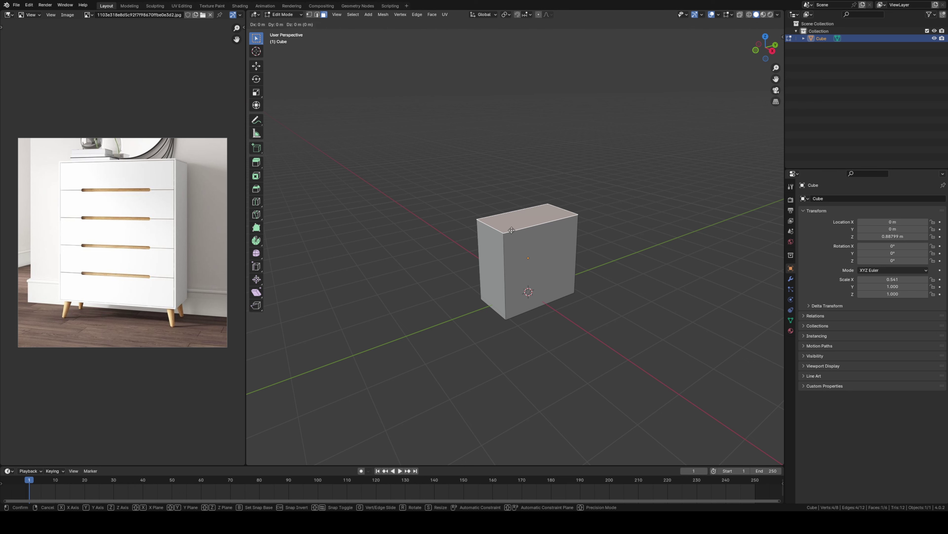
key("z")
left_click(518, 201)
key("Tab")
Step: Narrow the body further and start duplicating it
middle_click_drag(539, 301, 555, 310)
key("s")
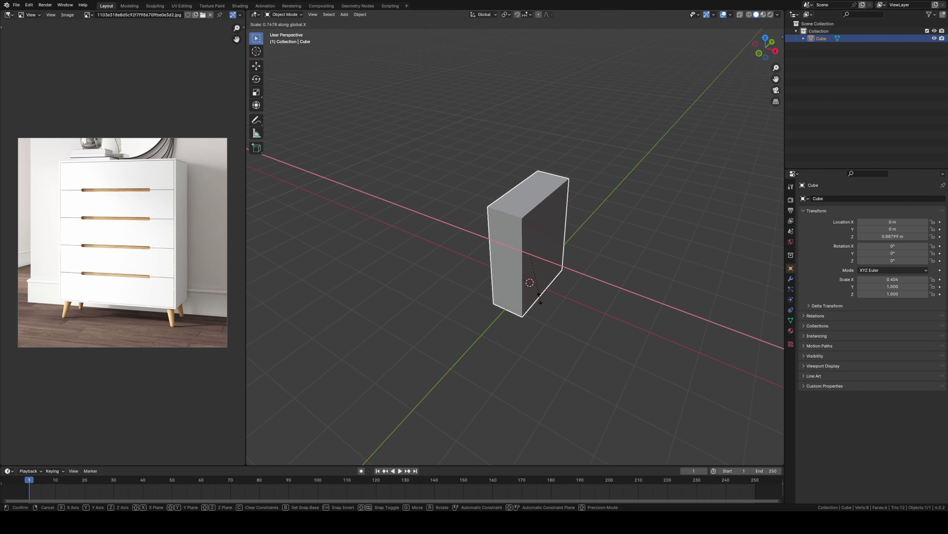
left_click(546, 301)
middle_click_drag(546, 301, 529, 302)
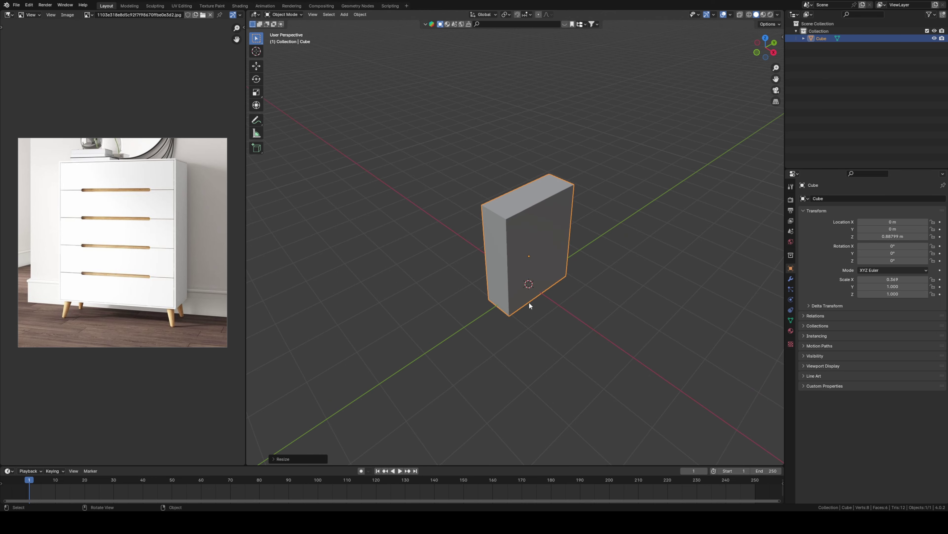
key("shift+d")
Step: Place the duplicate off to the side along X and isolate the original body in local view
key("y")
key("x")
left_click(635, 336)
left_click(528, 284)
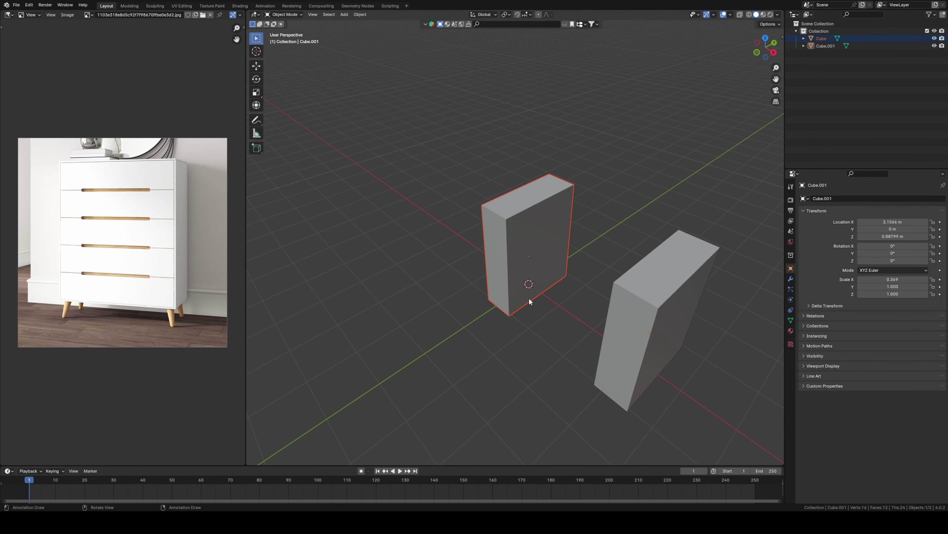
left_click(517, 277)
key("KP_Divide")
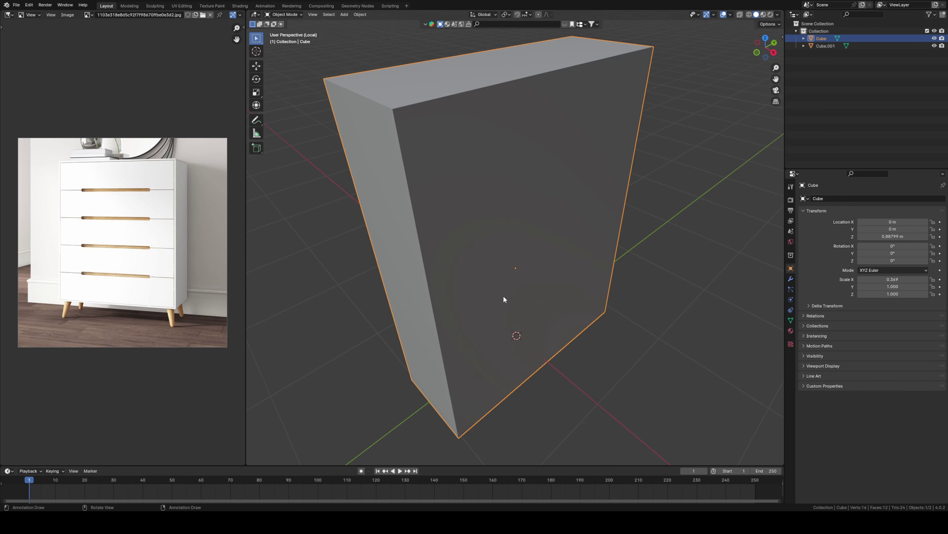
Step: Apply the body's location and scale and set its origin to geometry
key("Tab")
left_click(504, 271)
mouse_move(504, 271)
middle_mouse_down()
mouse_move(515, 299)
mouse_move(537, 306)
mouse_move(524, 331)
middle_mouse_up()
key("Tab")
key("ctrl+a")
left_click(519, 301)
key("ctrl+a")
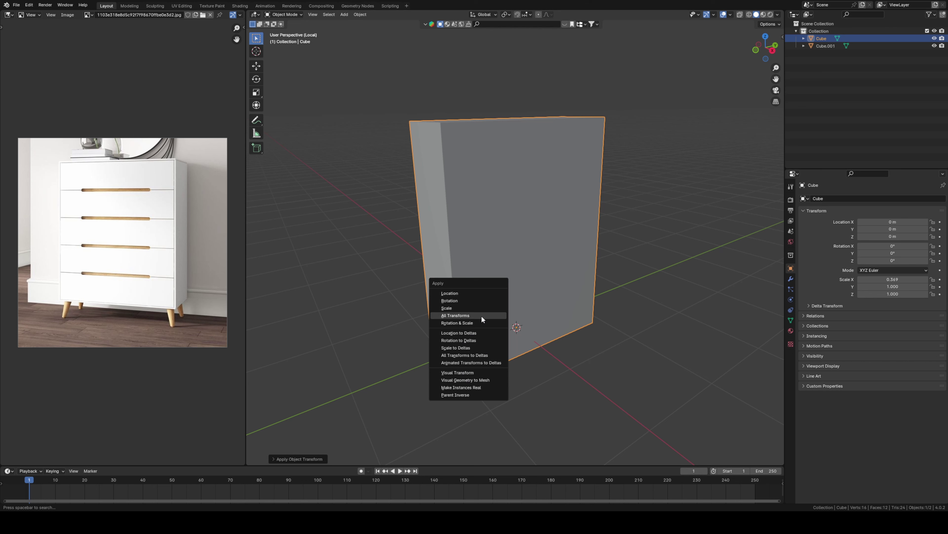
left_click(482, 315)
mouse_move(455, 315)
right_click(495, 293)
left_click(528, 333)
Step: Inset the front face and extrude it inward to hollow the body into an open shell
key("Tab")
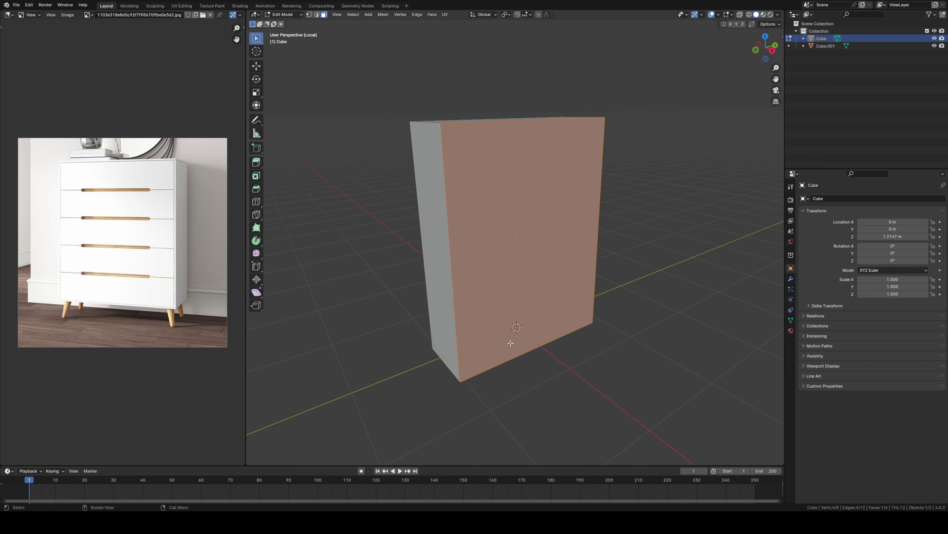
key("i")
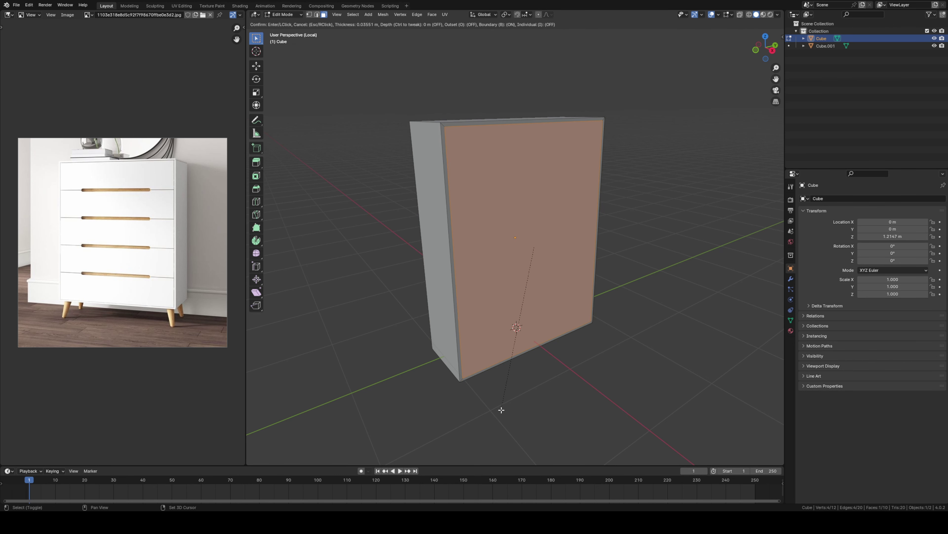
left_click(501, 416)
middle_click_drag(500, 415, 502, 409)
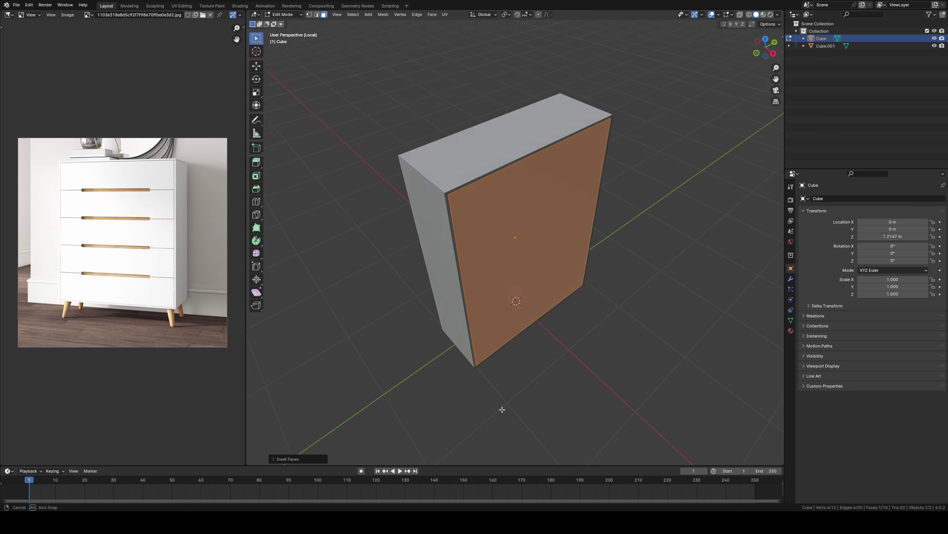
key("e")
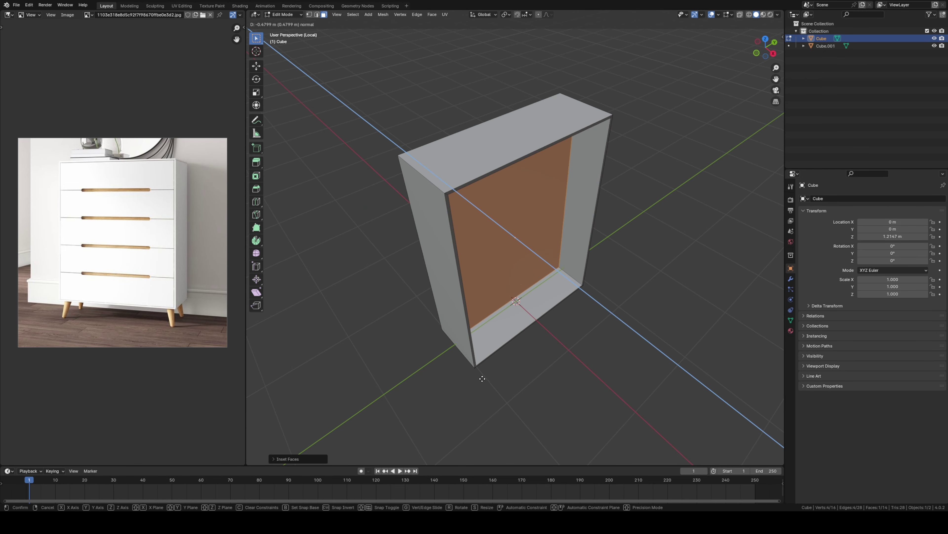
left_click(471, 370)
mouse_move(471, 370)
middle_mouse_down()
mouse_move(491, 358)
mouse_move(507, 371)
mouse_move(533, 363)
middle_mouse_up()
key("Tab")
left_click(464, 352)
scroll(556, 351, "down", 3)
scroll(524, 344, "up", 3)
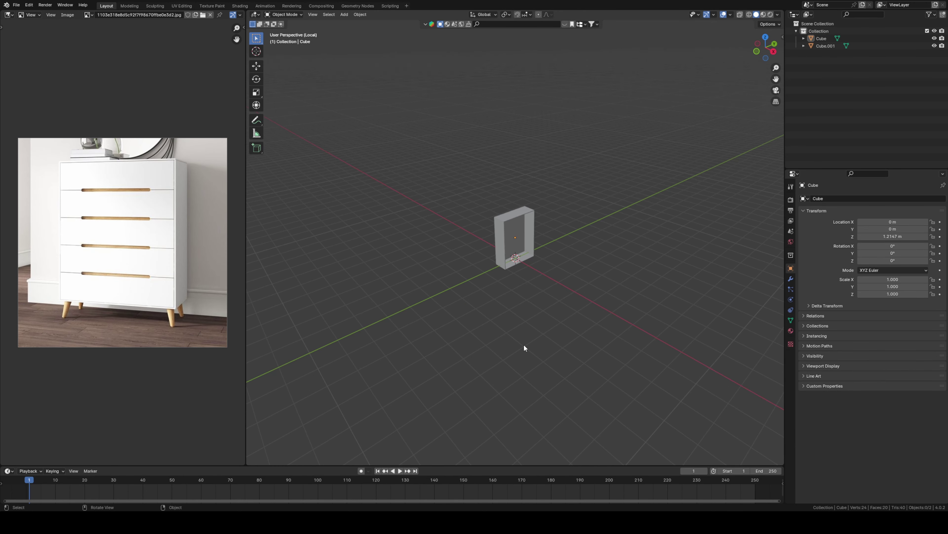
Step: Scale the copy down on X and Z into a thin, flat drawer front
key("s")
key("x")
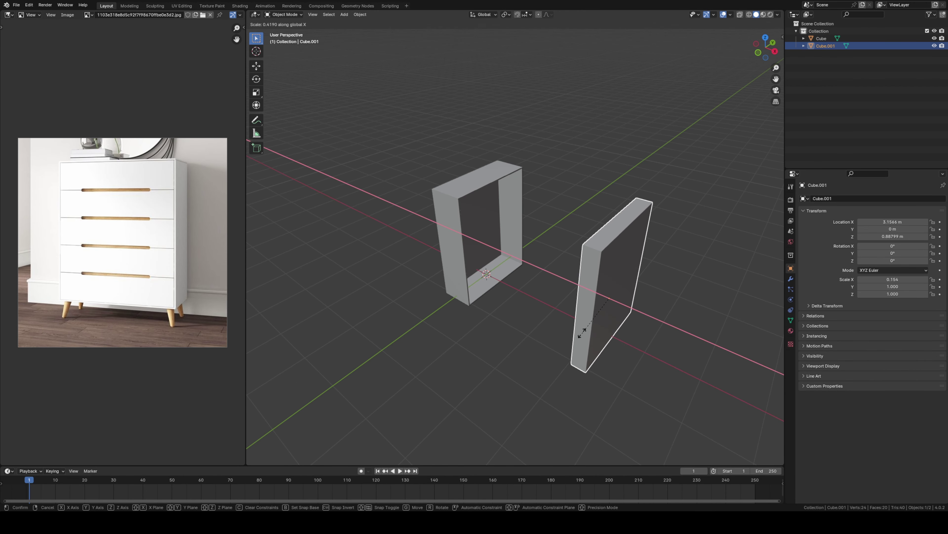
left_click(605, 300)
middle_click_drag(528, 325, 529, 398)
key("s")
key("z")
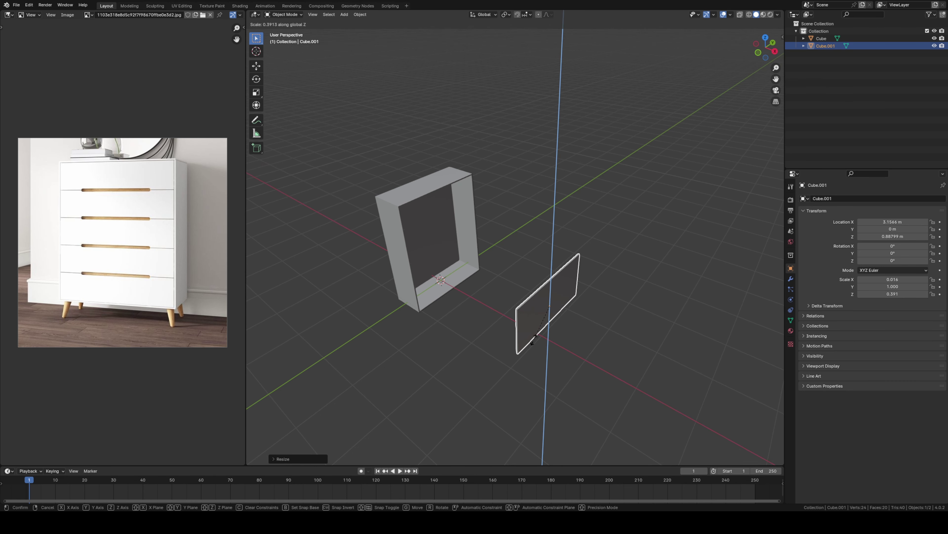
left_click(542, 319)
mouse_move(542, 319)
middle_mouse_down()
mouse_move(506, 315)
mouse_move(537, 335)
middle_mouse_up()
Step: Slide the drawer front into the frame and enable Edge snapping
key("g")
key("y")
key("x")
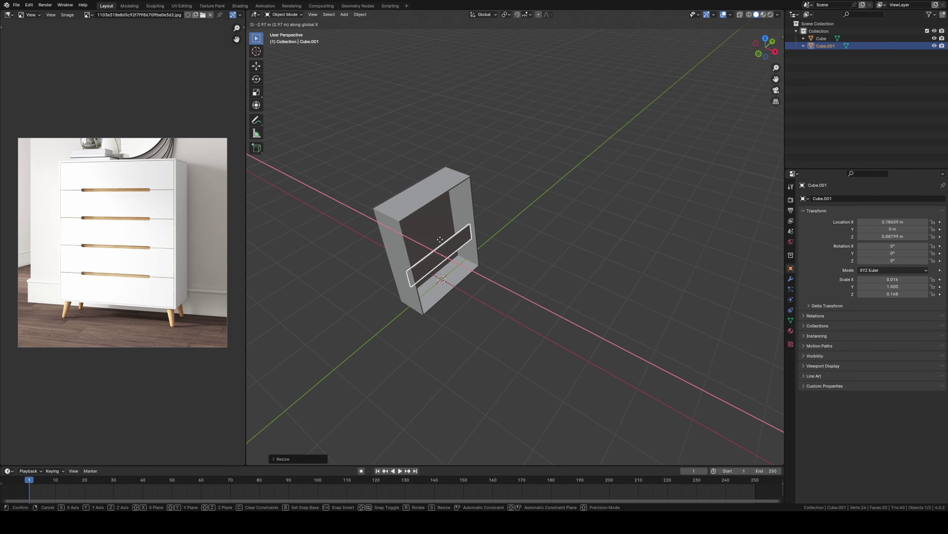
left_click(465, 245)
left_click(526, 15)
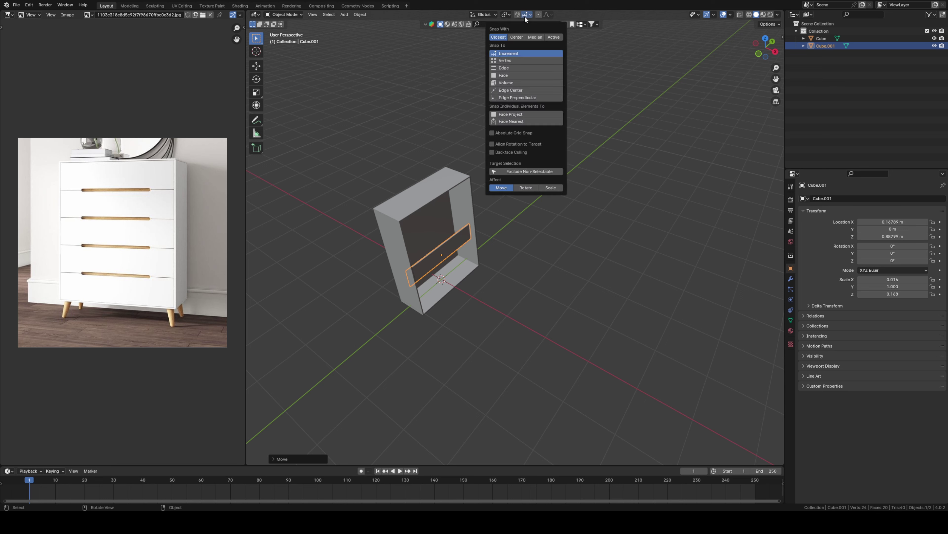
left_click(510, 70)
key("KP_Decimal")
Step: Snap the drawer front flush with the frame's front edge
key("g")
key("y")
key("x")
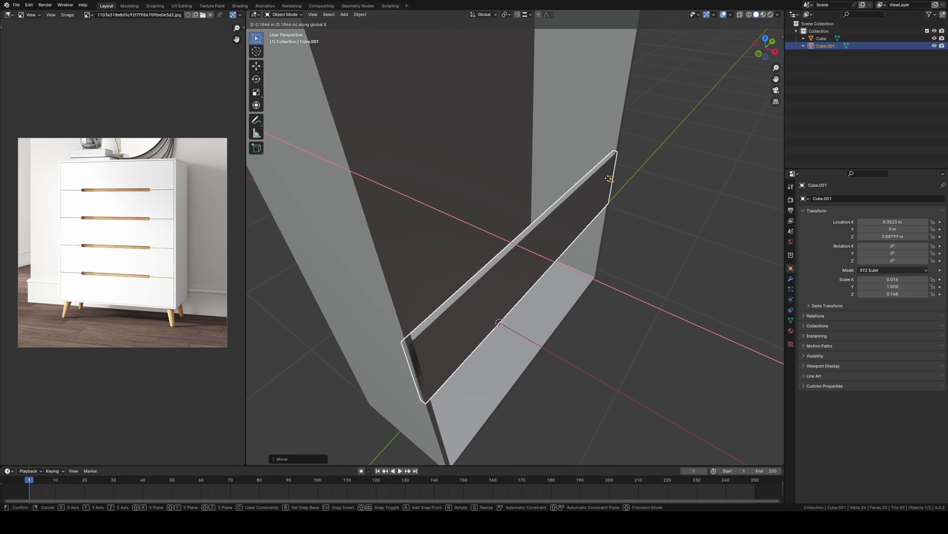
left_click(609, 179)
scroll(609, 179, "down", 6)
mouse_move(609, 179)
middle_mouse_down()
mouse_move(535, 287)
mouse_move(457, 260)
middle_mouse_up()
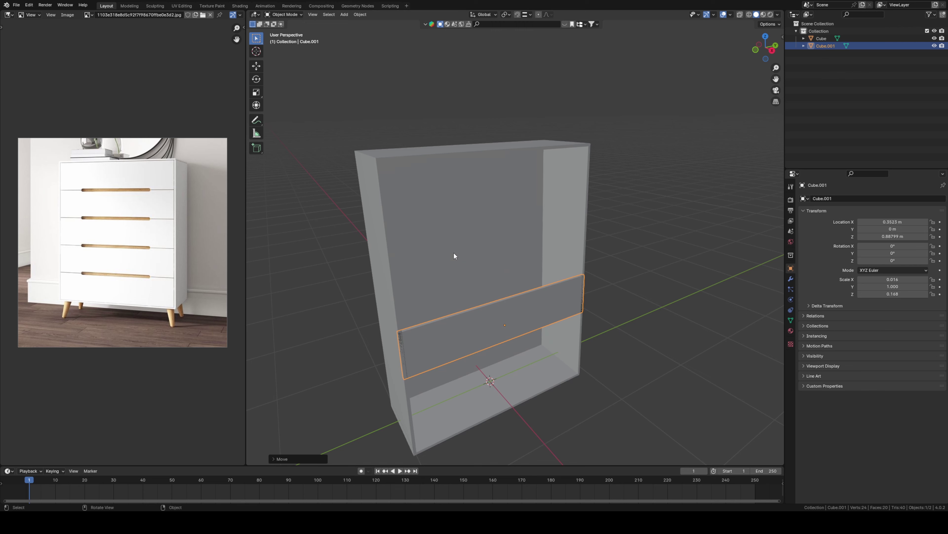
Step: Move the drawer front up to the top of the cabinet
key("g")
key("z")
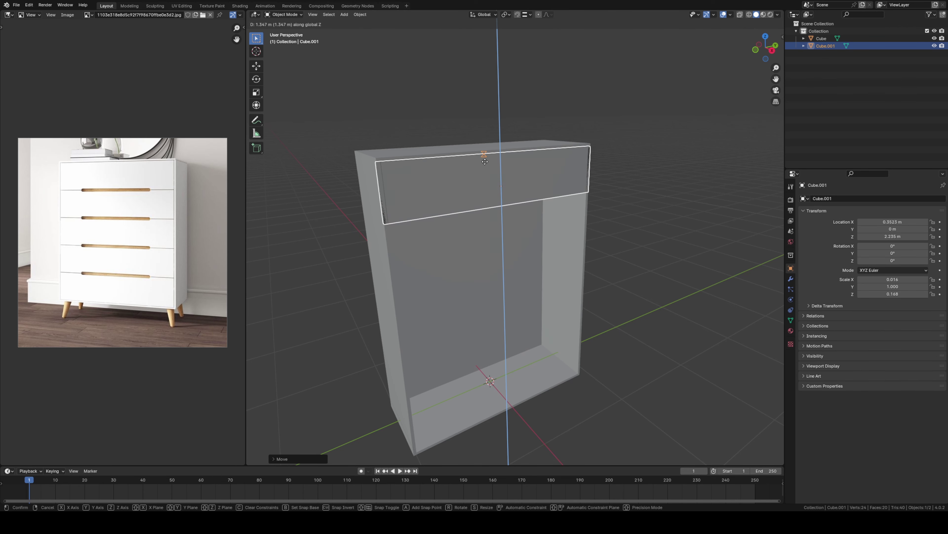
left_click(486, 158)
mouse_move(485, 159)
middle_mouse_down()
mouse_move(499, 264)
mouse_move(450, 269)
middle_mouse_up()
scroll(450, 269, "up", 3)
scroll(433, 252, "up", 3)
middle_click_drag(439, 304, 434, 307)
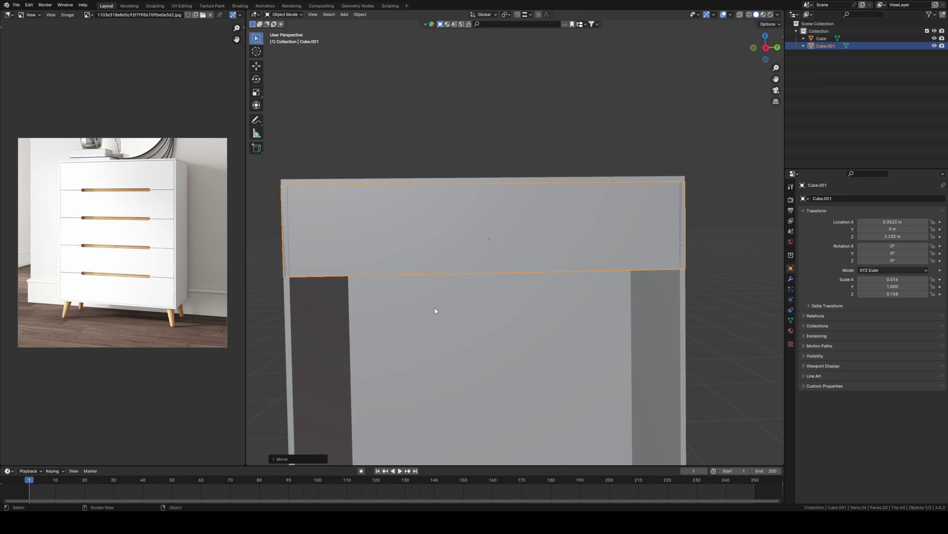
Step: Set the drawer front's origin to geometry and narrow it slightly along Y
key("s")
key("Escape")
right_click(459, 248)
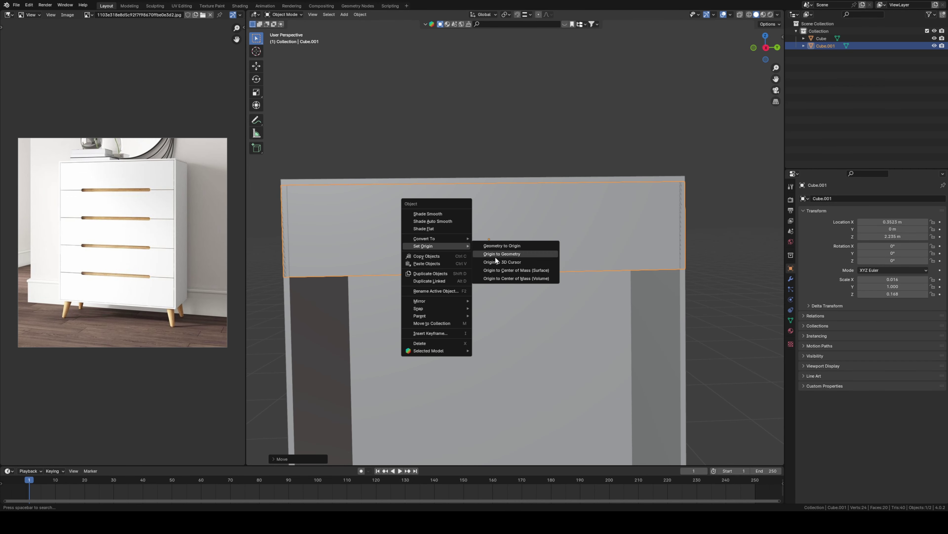
mouse_move(437, 246)
left_click(492, 257)
key("s")
key("y")
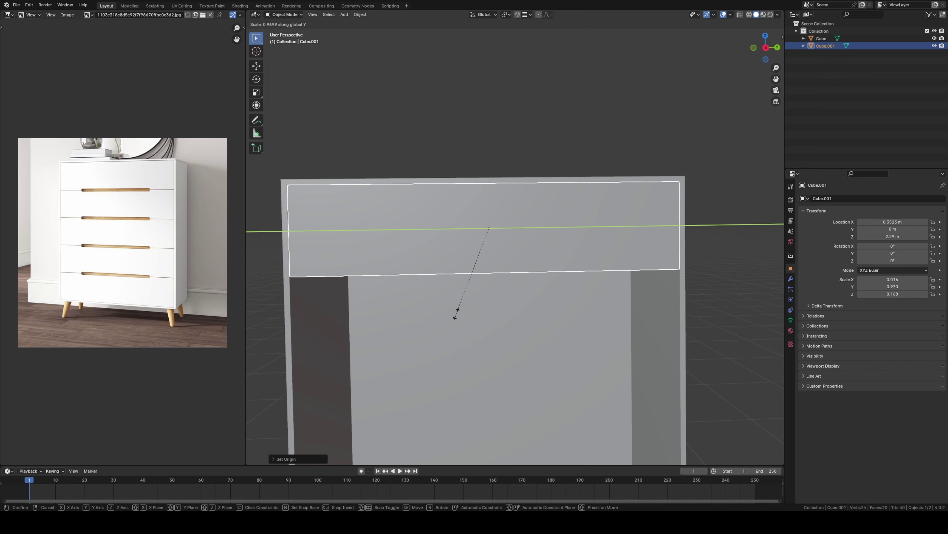
left_click(457, 313)
Step: Fine-tune the drawer front's height in front and side views, then show its modifiers
middle_click_drag(445, 288, 440, 287)
key("g")
right_click(441, 287)
key("KP_1")
key("KP_3")
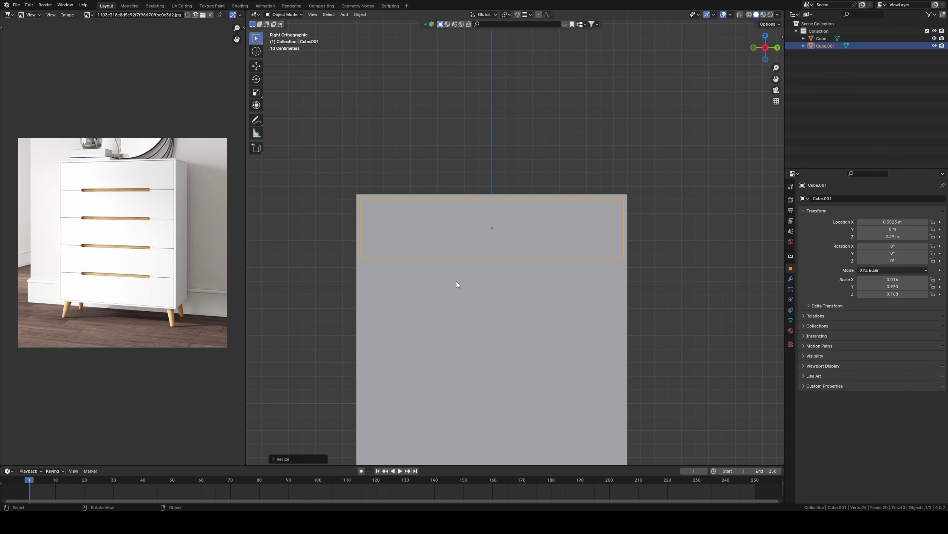
scroll(456, 282, "up", 3)
key("g")
key("z")
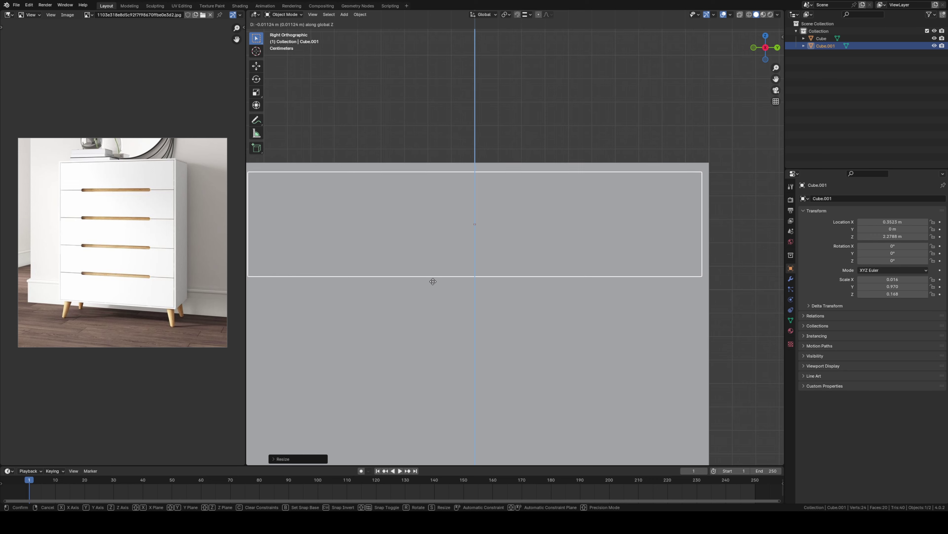
left_click(432, 283)
middle_click_drag(433, 283, 496, 246)
left_click(791, 278)
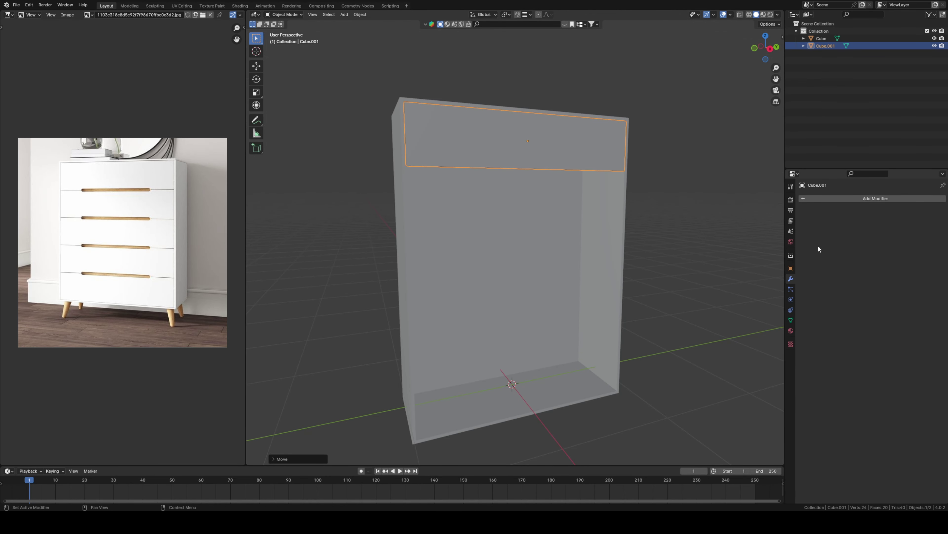
Step: Add an Array modifier to the drawer front with a Count of 5
left_click(828, 205)
mouse_move(795, 227)
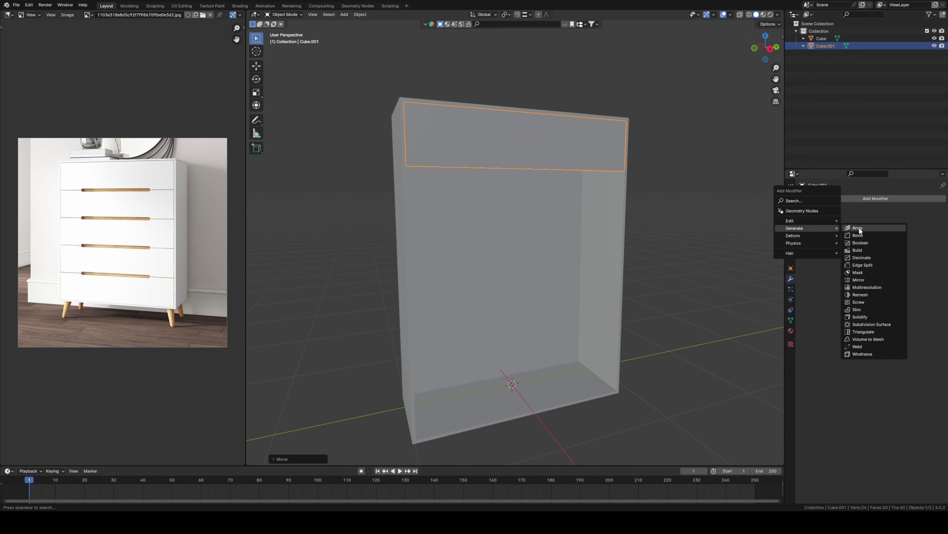
left_click(854, 229)
left_click(891, 249)
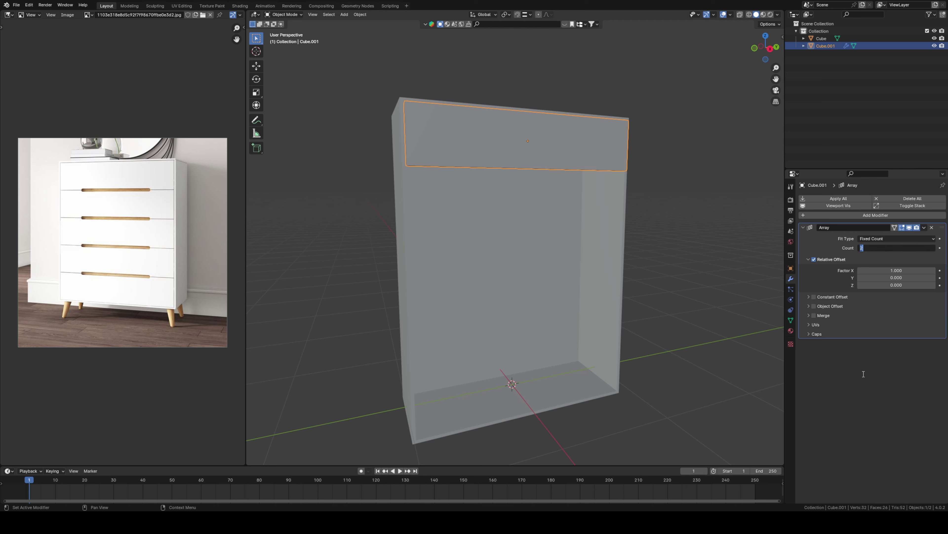
key("Return")
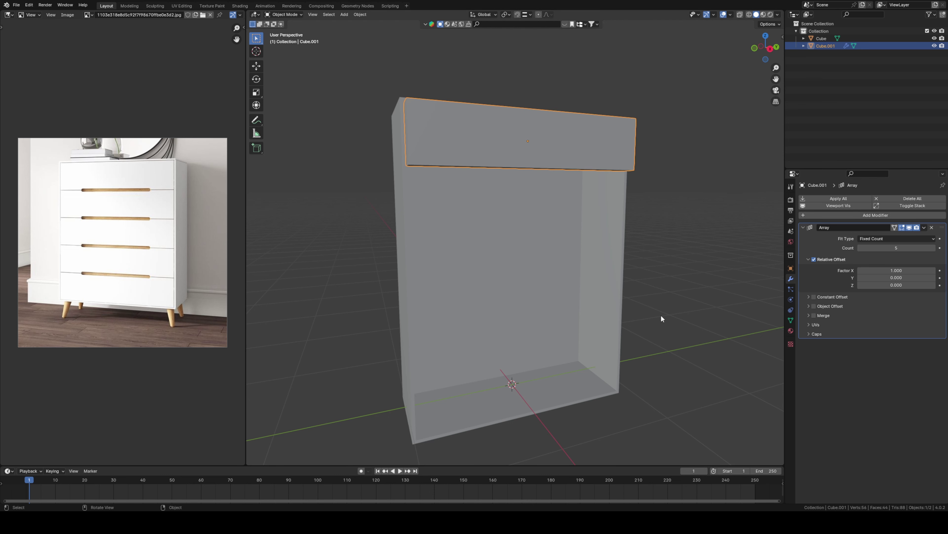
type("1")
key("Return")
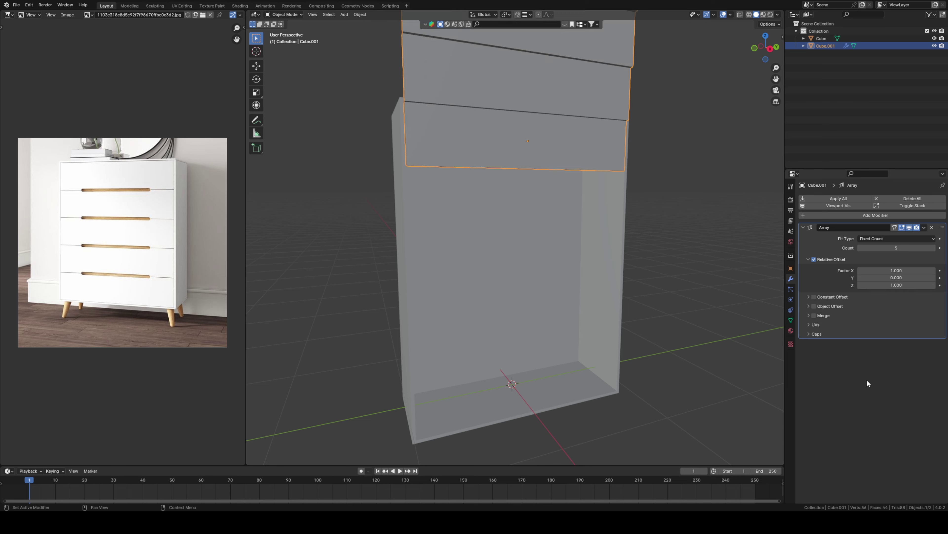
Step: Apply transforms, set origin to geometry, and set Array Relative Offset X 0 and Z -1
key("ctrl+a")
left_click(504, 155)
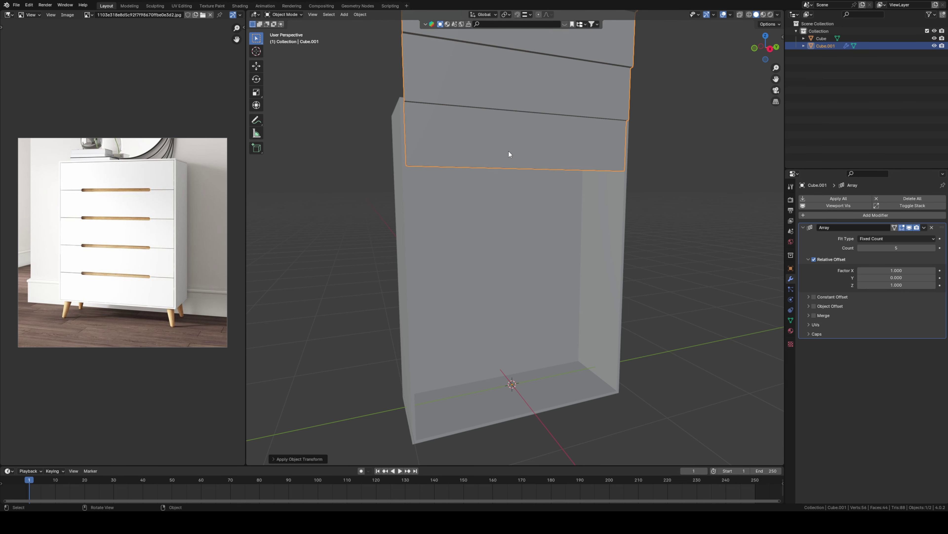
right_click(509, 151)
left_click(546, 159)
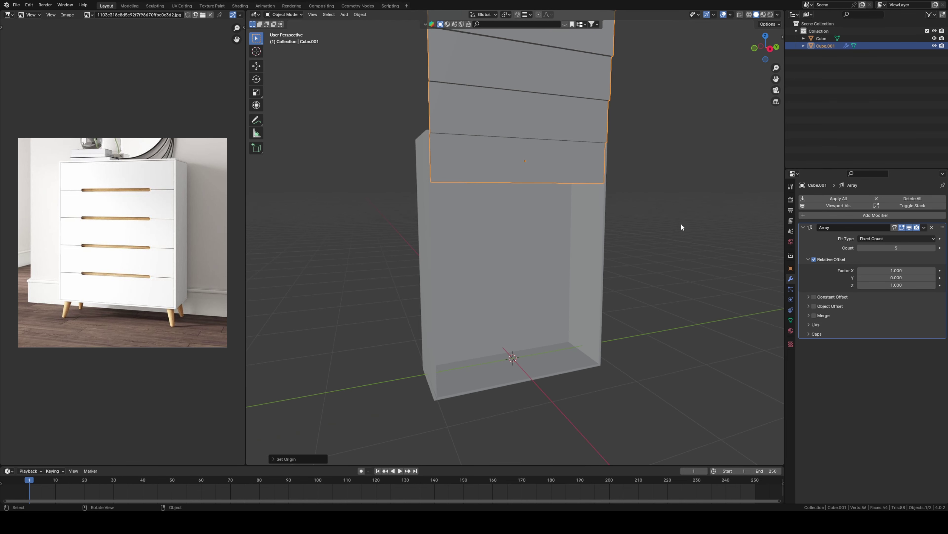
type("0")
key("Return")
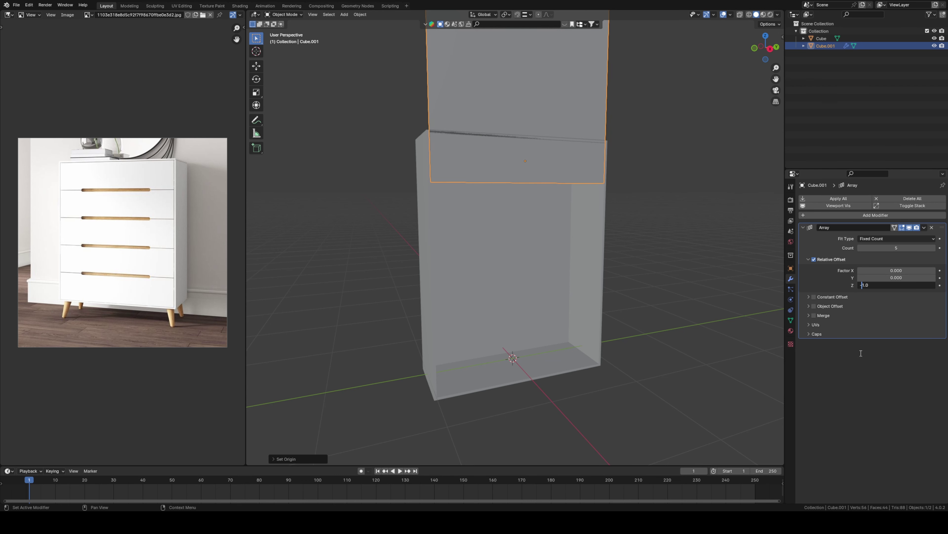
type("-")
key("Return")
middle_click_drag(596, 347, 597, 344)
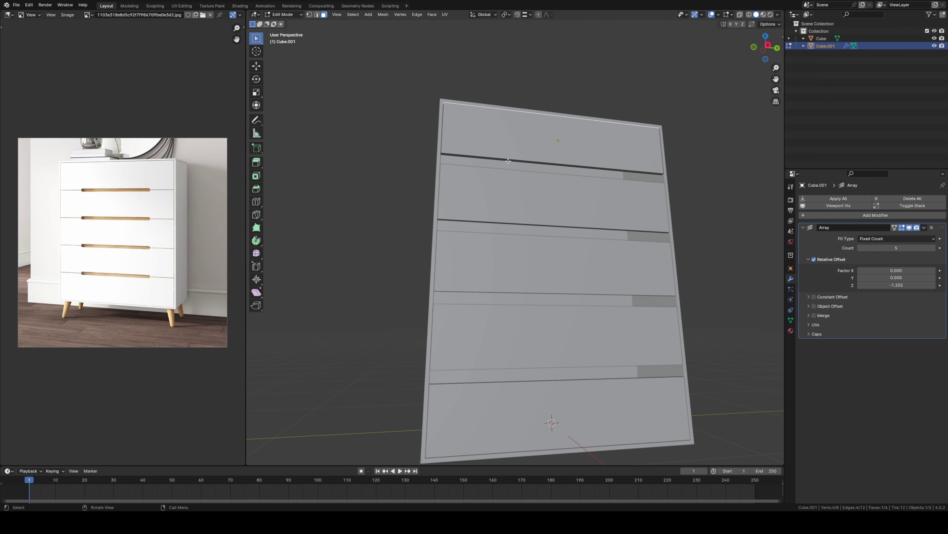
Step: Move the drawer panel's edge vertically and set the Array Z offset to -1.009
left_click(508, 160)
key("g")
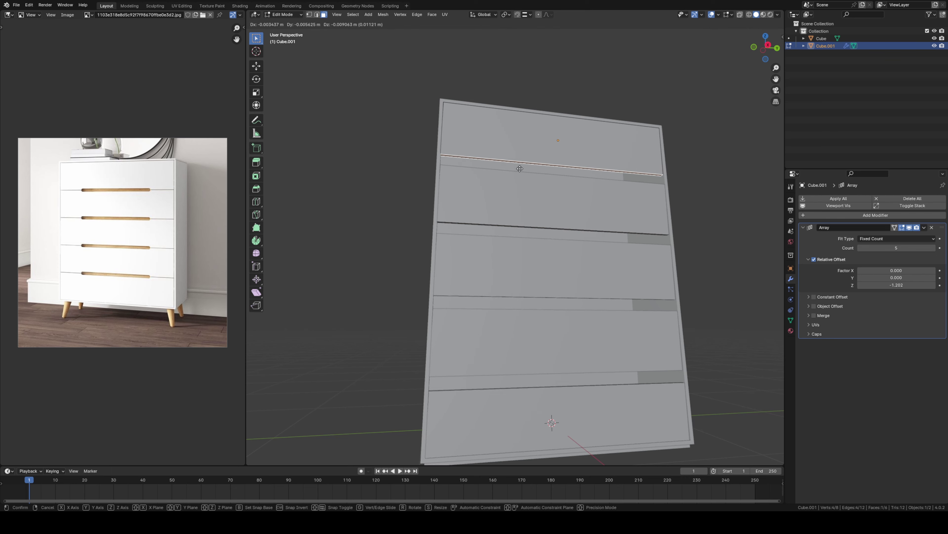
key("z")
left_click(528, 168)
middle_click_drag(538, 344, 515, 319)
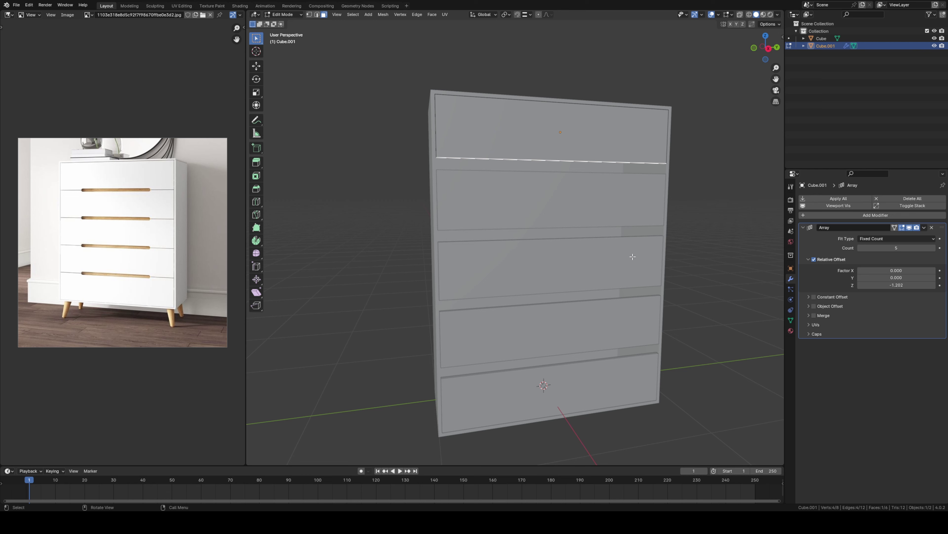
left_click_drag(886, 285, 906, 284)
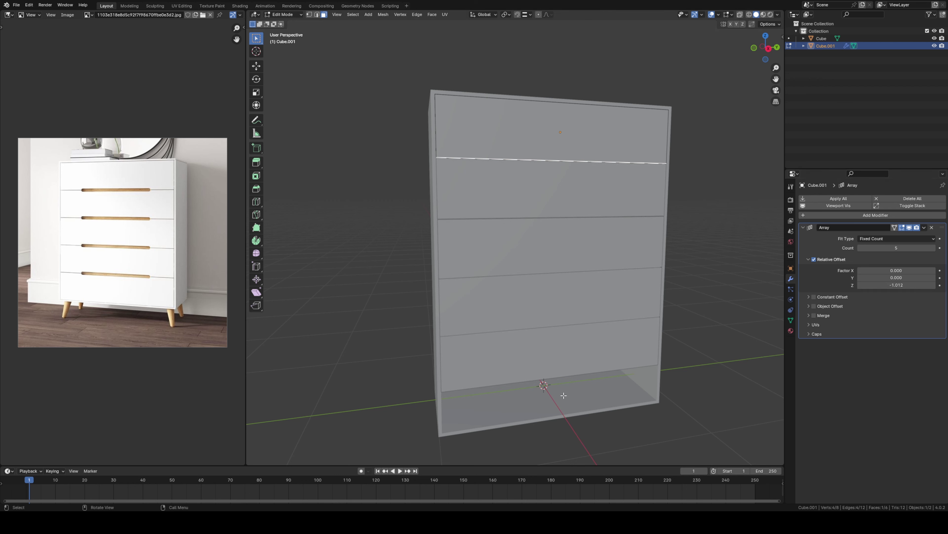
Step: Refine the panel edge's height so the five fronts fit, then return to Object Mode
key("g")
key("z")
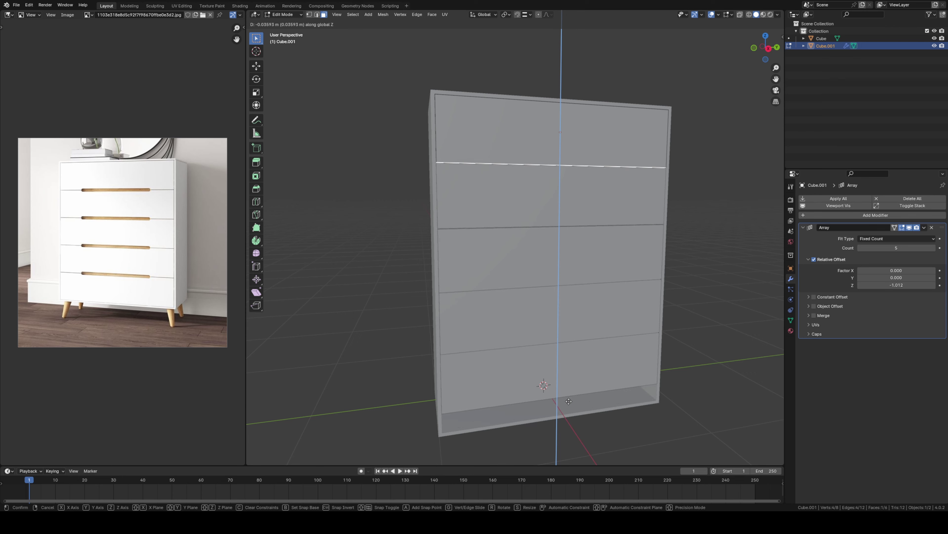
left_click(569, 440)
scroll(427, 378, "up", 5)
scroll(427, 378, "up", 3)
key("g")
key("z")
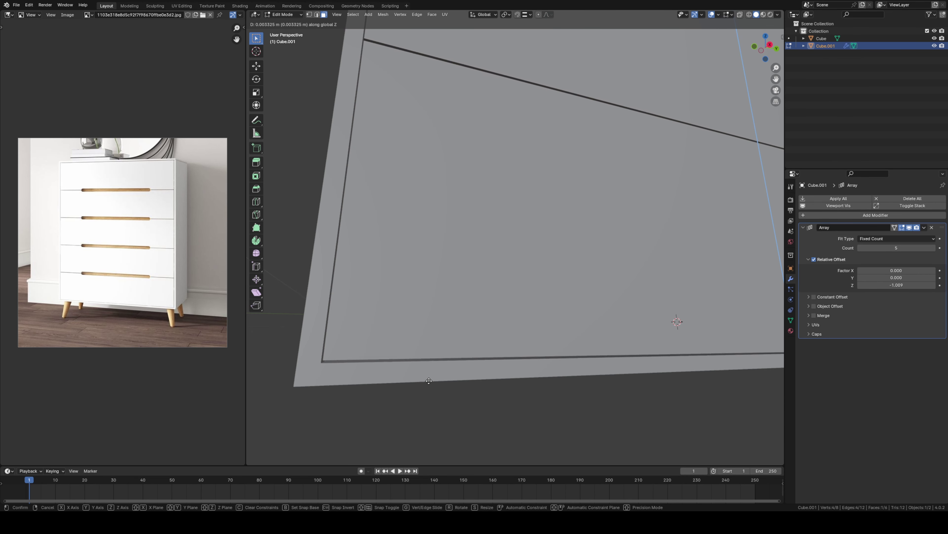
left_click(435, 379)
key("Tab")
scroll(435, 379, "down", 10)
mouse_move(491, 346)
middle_mouse_down()
mouse_move(501, 318)
mouse_move(467, 354)
mouse_move(518, 323)
middle_mouse_up()
Step: Save Drawers.blend and duplicate the drawer array beside the cabinet
key("ctrl+s")
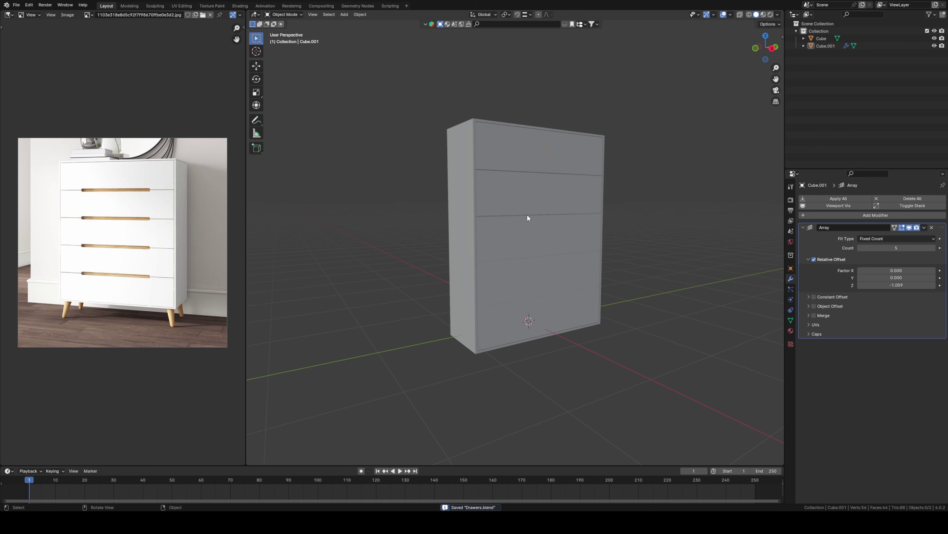
left_click(526, 198)
middle_click_drag(526, 199, 544, 264)
key("shift+d")
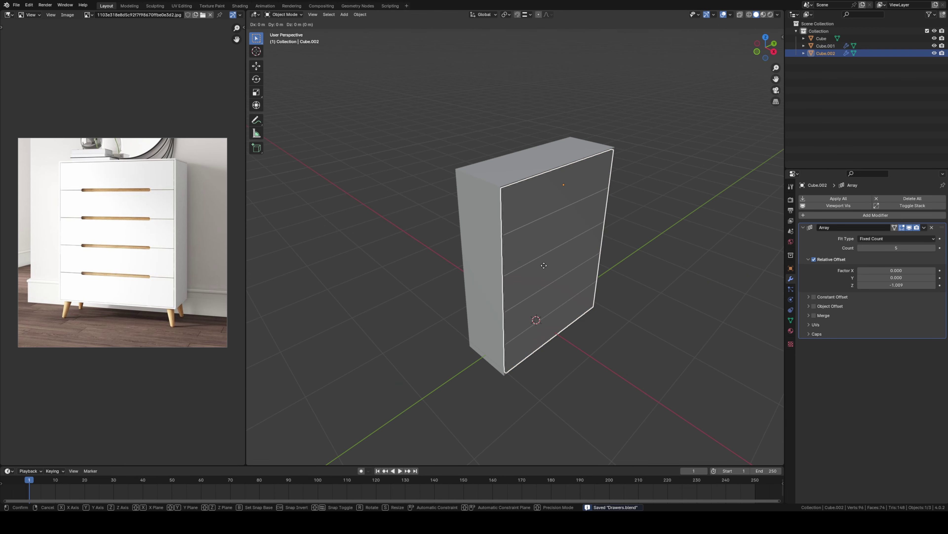
left_click(632, 321)
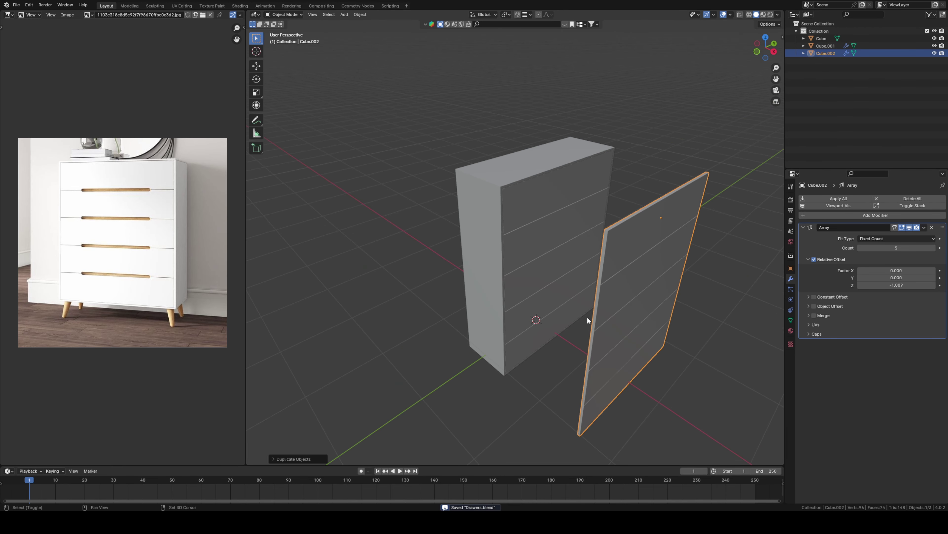
middle_click_drag(592, 321, 589, 293)
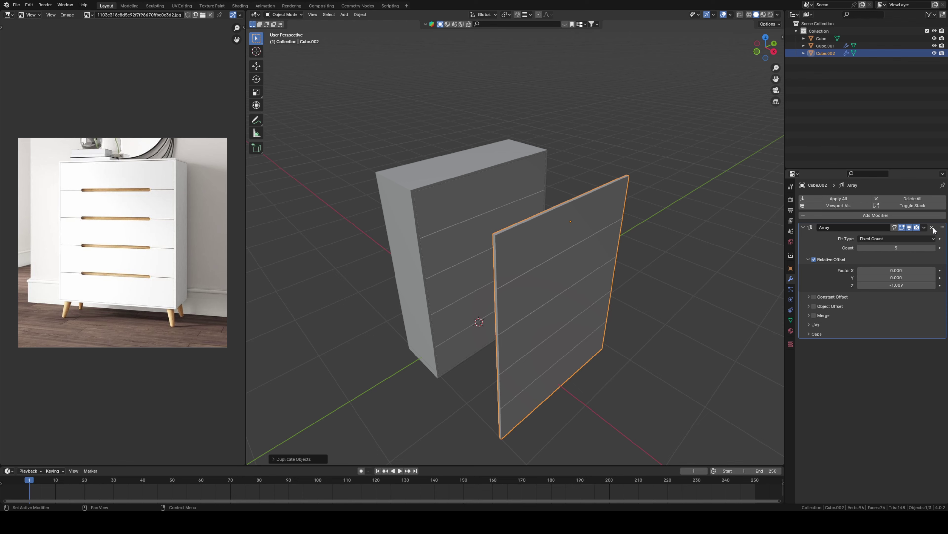
Step: Lower the copy's Array count to 4 drawers and enter Edit Mode on it
middle_click_drag(442, 223, 457, 211)
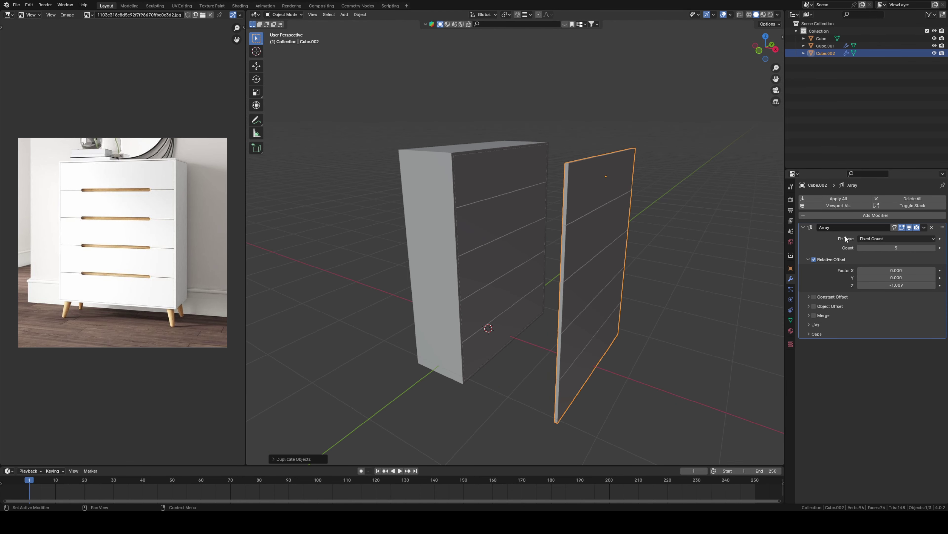
middle_click_drag(529, 233, 481, 251)
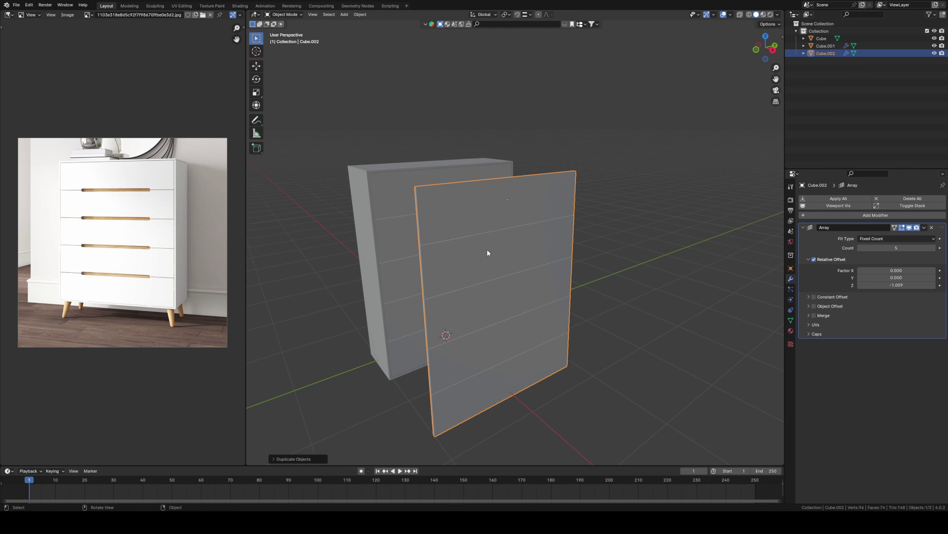
middle_click_drag(481, 250, 522, 261)
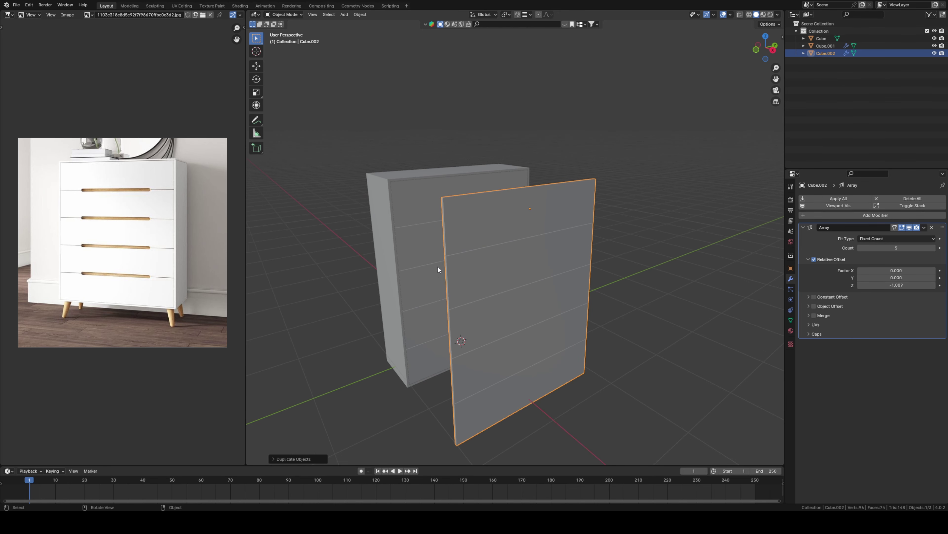
left_click(860, 248)
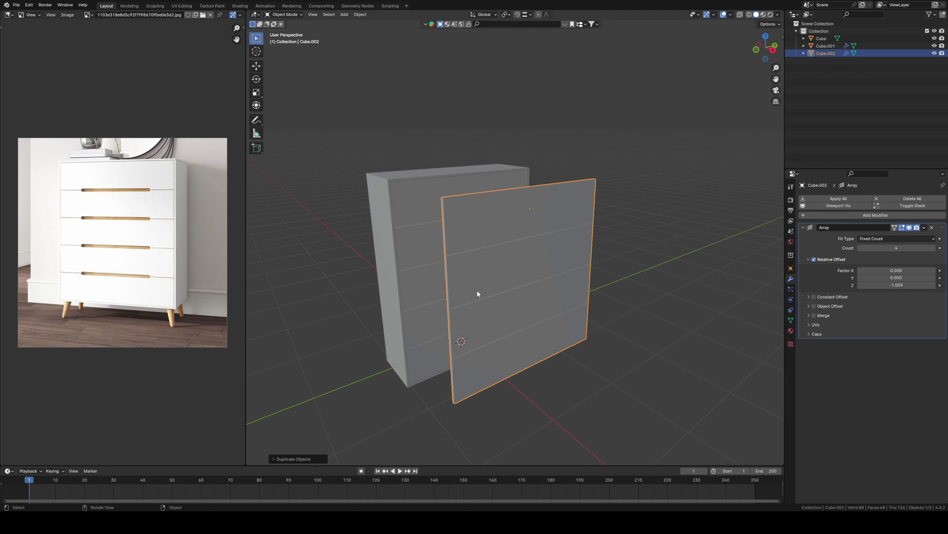
key("Tab")
middle_click_drag(473, 281, 474, 268)
Step: Undo a misplaced loop cut on the copied panel and switch snapping to Increment
key("ctrl+r")
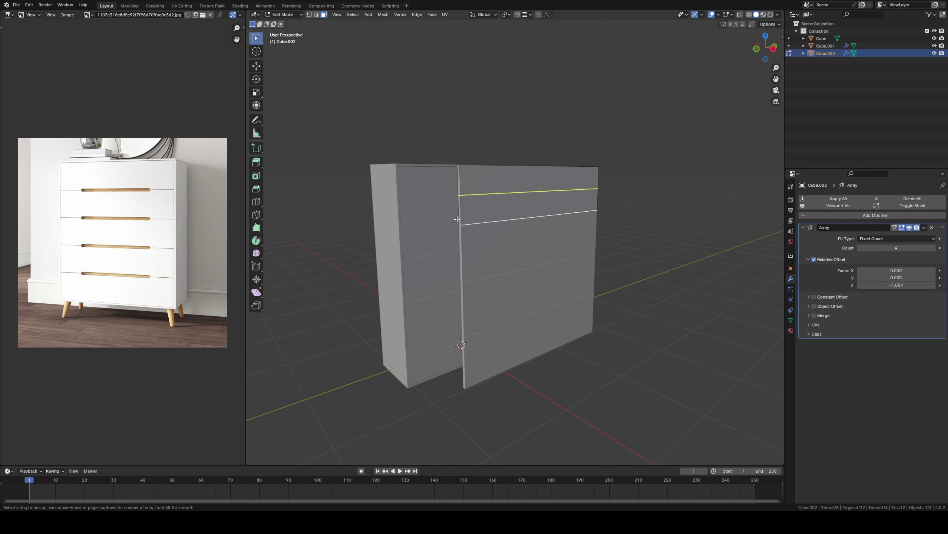
left_click(457, 217)
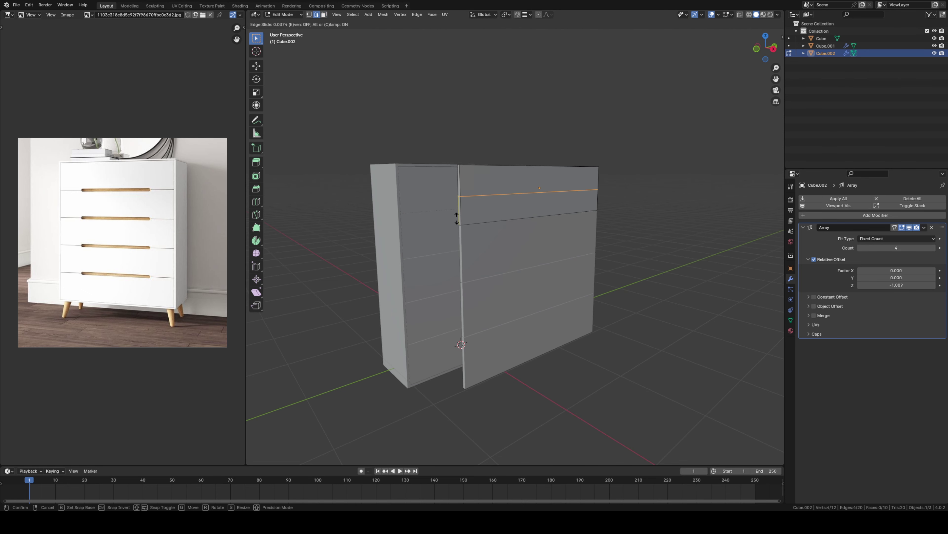
left_click(456, 244)
key("ctrl+z")
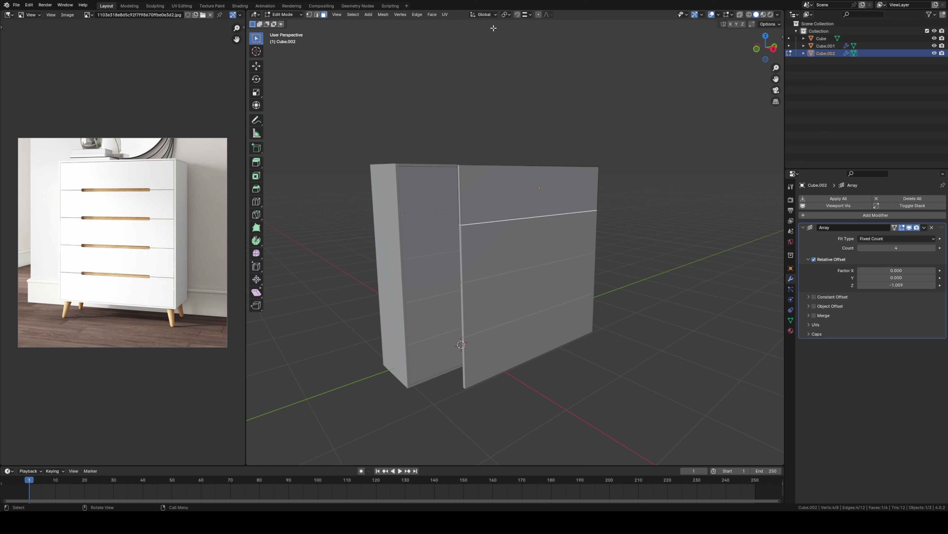
left_click(527, 15)
left_click(510, 53)
scroll(463, 262, "up", 1)
scroll(463, 262, "up", 2)
Step: Add a horizontal loop near the drawer top plus left and right vertical loops
left_click(463, 261)
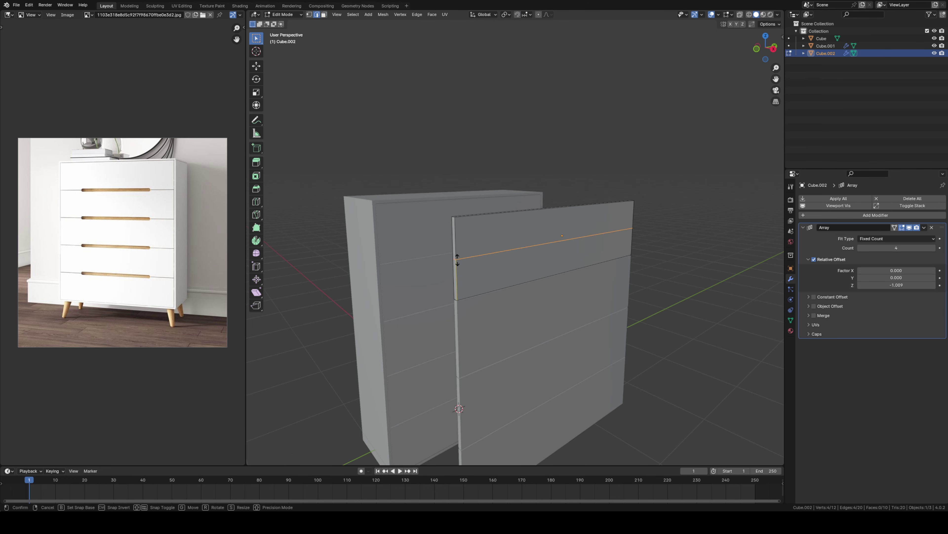
left_click(446, 298)
middle_click_drag(446, 298, 430, 297)
left_click(424, 261)
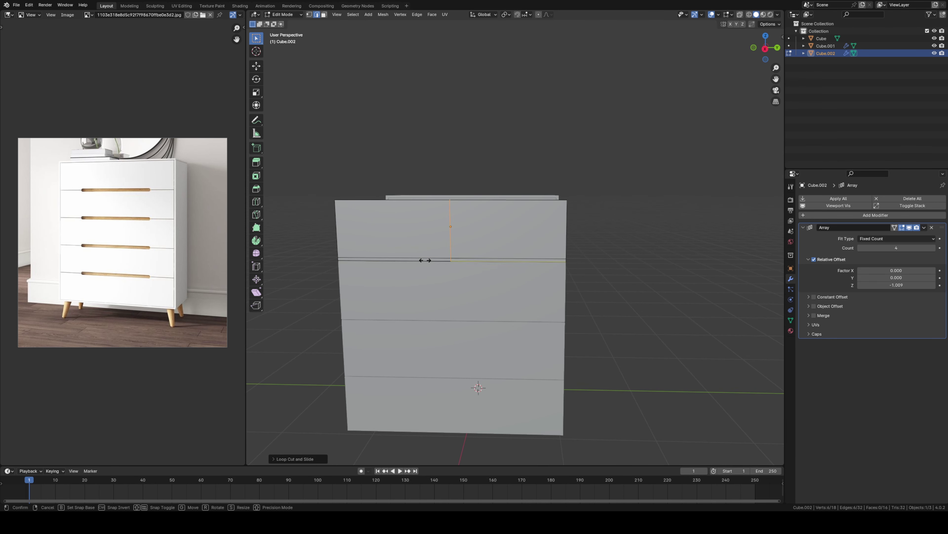
left_click(360, 269)
left_click(447, 263)
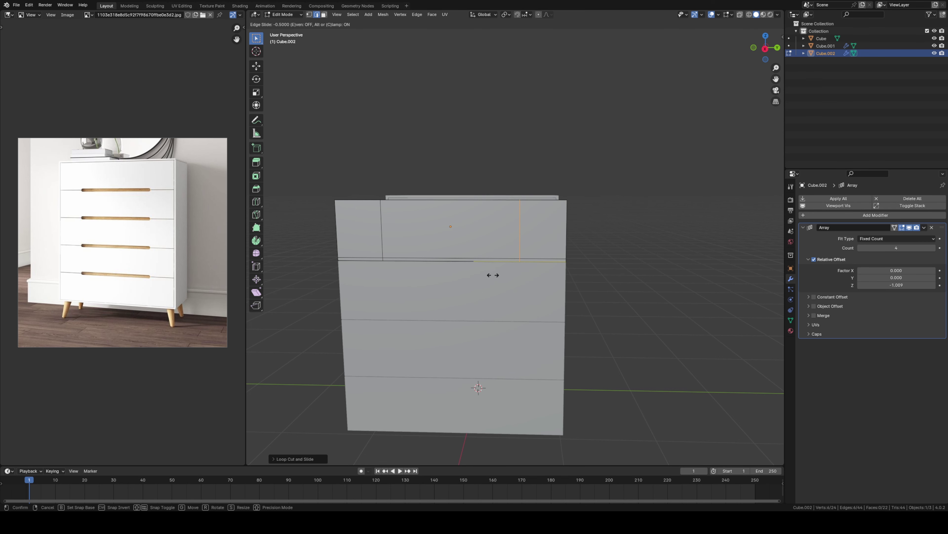
left_click(501, 276)
Step: Select the thin handle strip face in face select mode
middle_click_drag(500, 275, 410, 275)
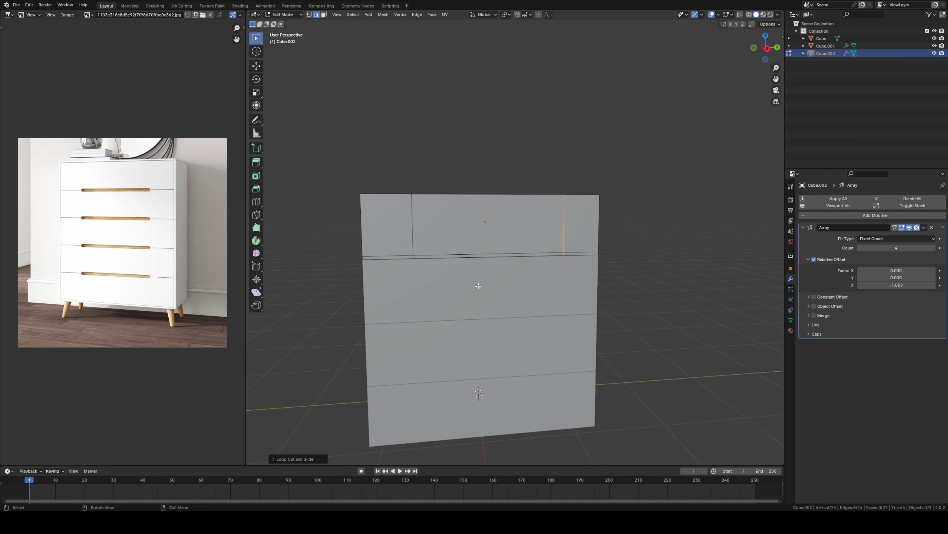
scroll(399, 274, "up", 3)
key("3")
left_click(405, 273)
scroll(407, 273, "up", 1)
scroll(425, 280, "up", 1)
scroll(443, 289, "up", 1)
Step: Delete the handle strip face and the lower face, hiding the array copies
key("KP_Decimal")
key("x")
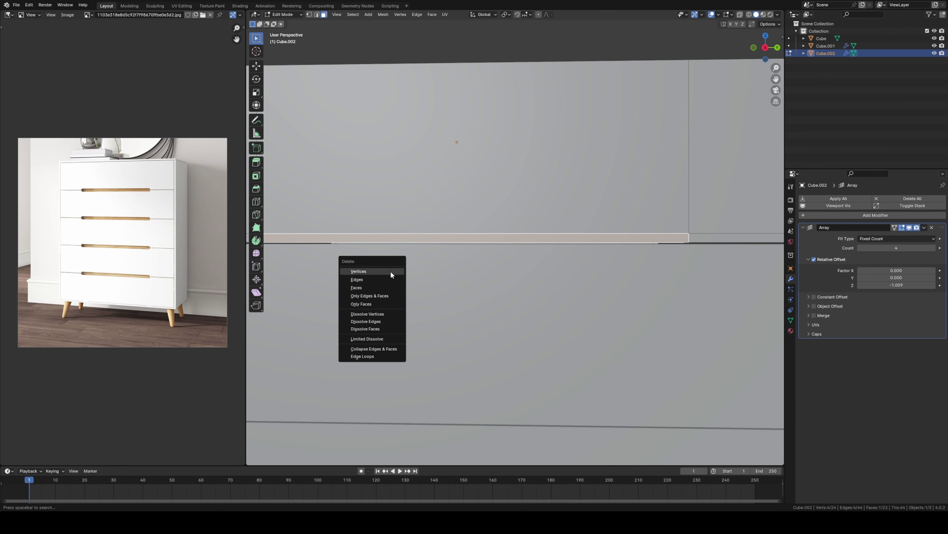
left_click(368, 302)
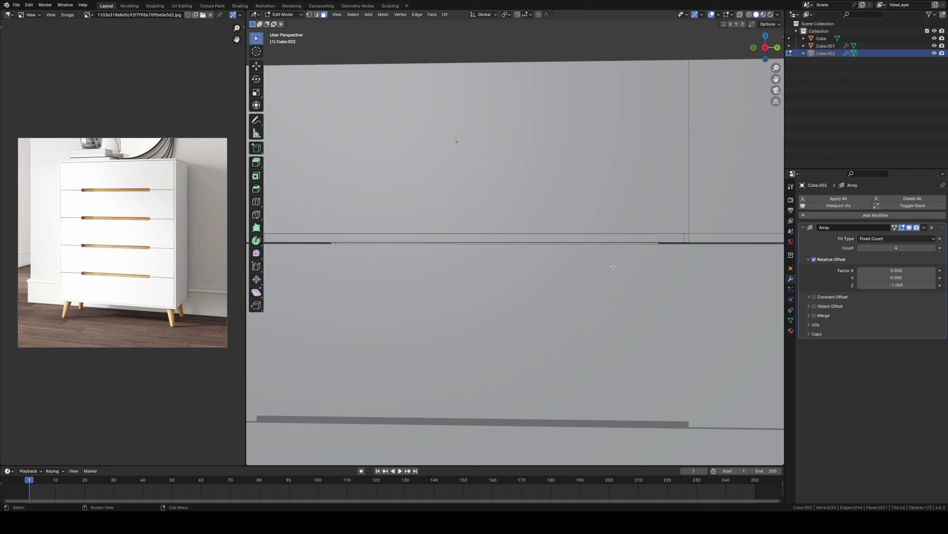
left_click(910, 229)
middle_click_drag(501, 262, 524, 247)
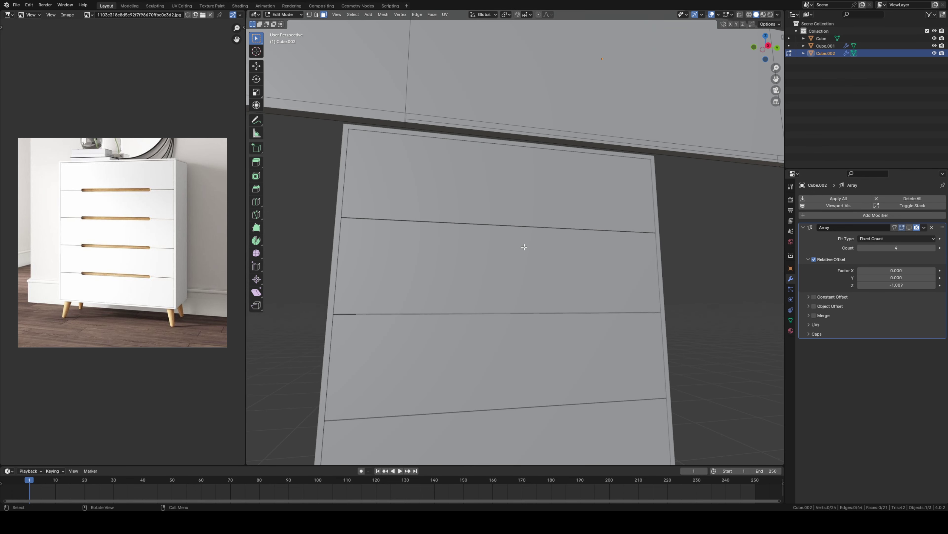
middle_click_drag(471, 135, 410, 300)
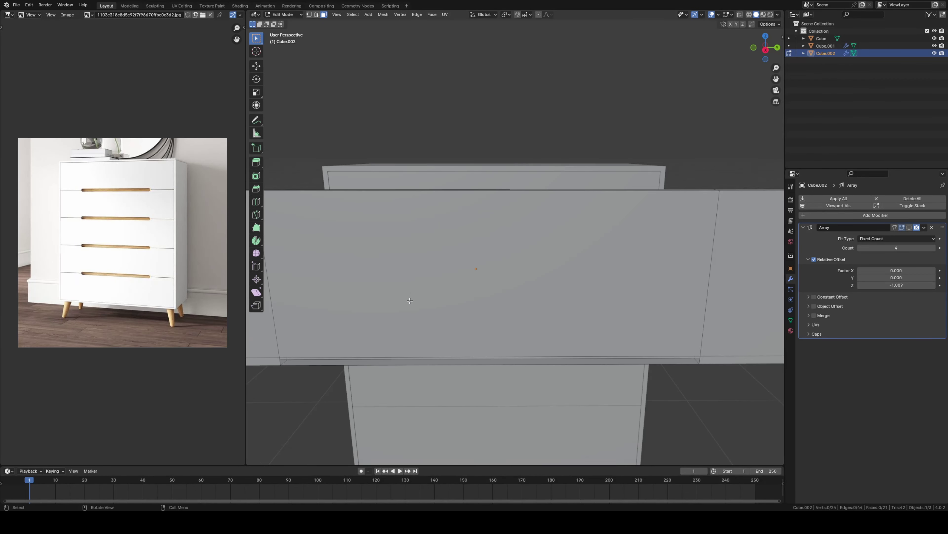
left_click(391, 363, "alt")
middle_click_drag(393, 360, 369, 253)
key("x")
left_click(392, 350)
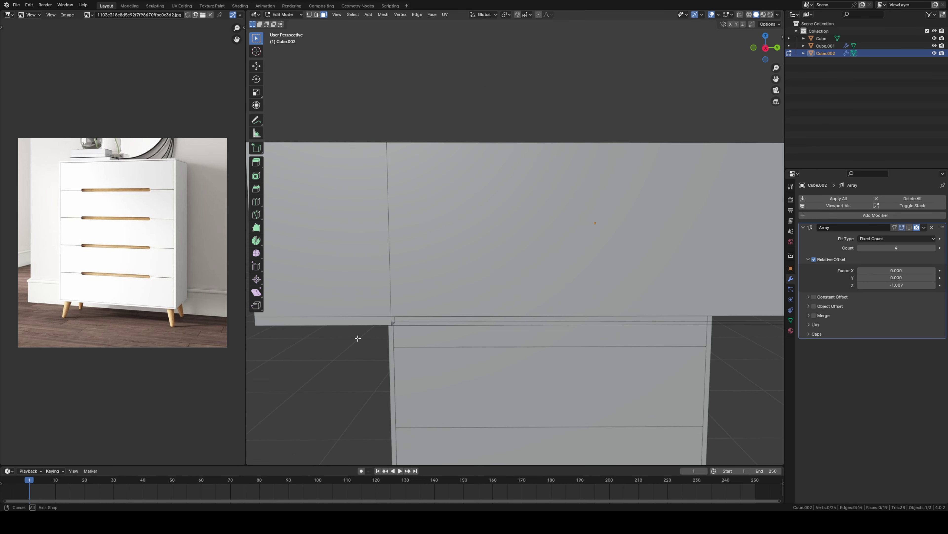
scroll(369, 253, "up", 2)
Step: Bridge the edge pairs at the notch's first open end into faces
left_click(373, 221, "alt")
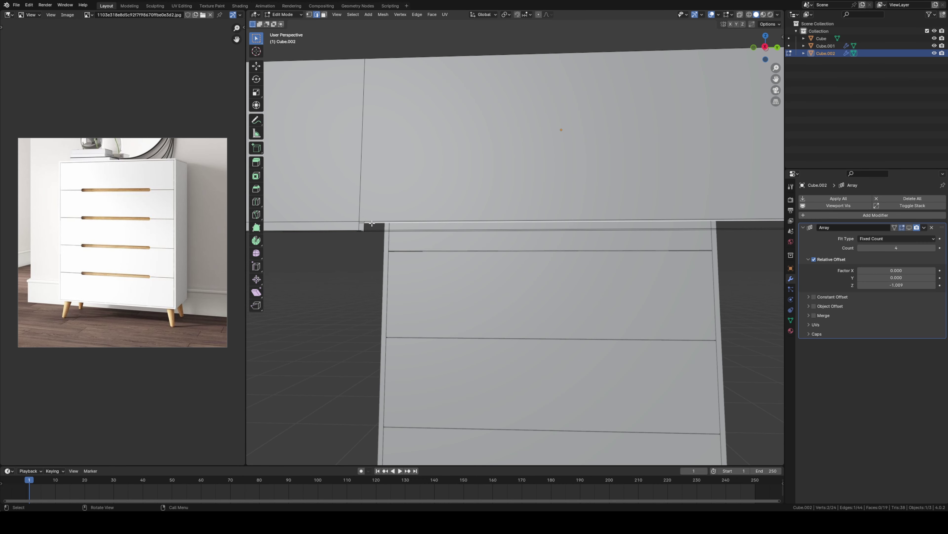
key("ctrl+e")
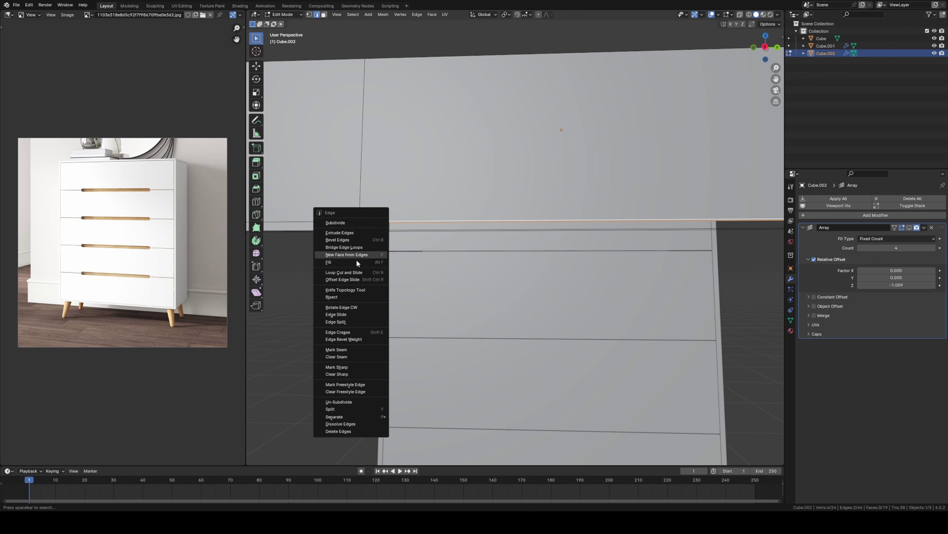
left_click(359, 248)
left_click(361, 226, "shift")
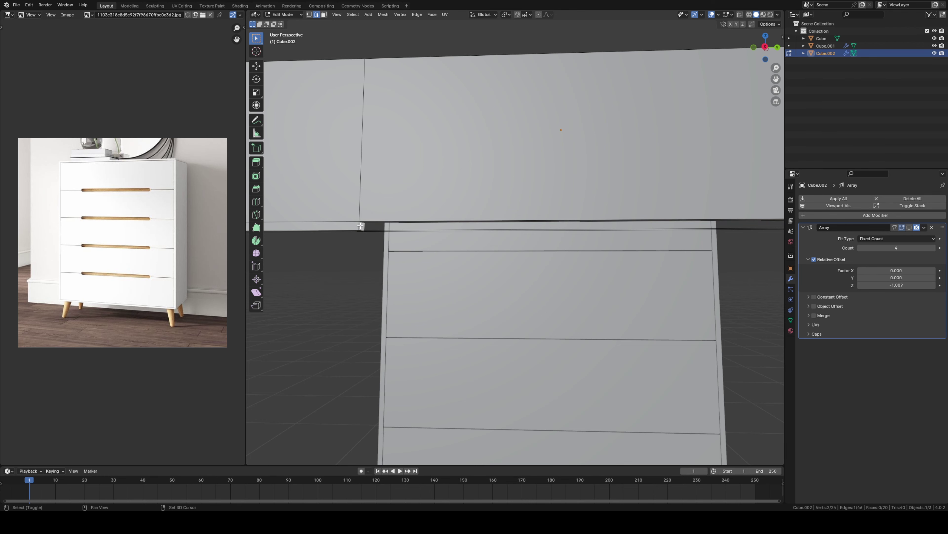
right_click(359, 226)
left_click(359, 226)
Step: Bridge the remaining open edges at the notch's other end and return to Object Mode
mouse_move(359, 227)
middle_mouse_down()
mouse_move(424, 259)
mouse_move(593, 228)
middle_mouse_up()
left_click(603, 225, "shift")
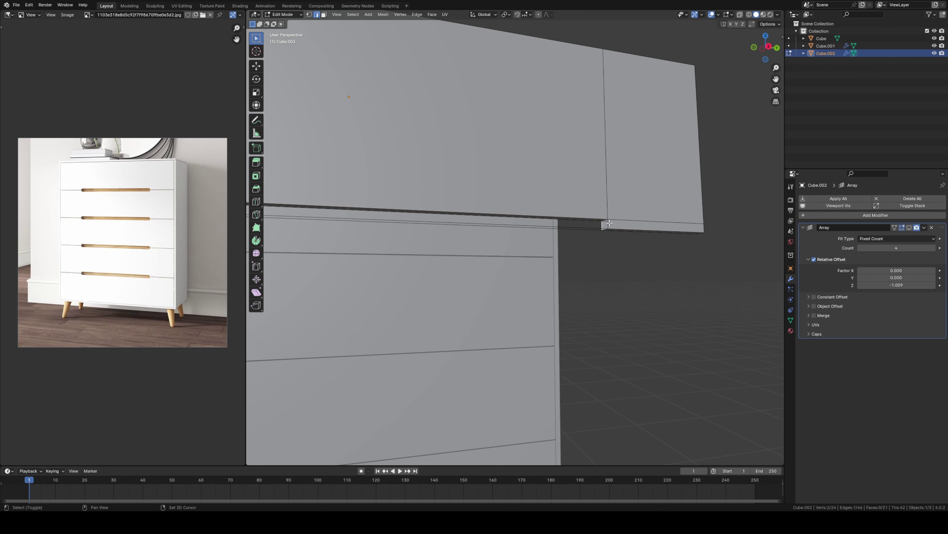
right_click(607, 223)
left_click(603, 225)
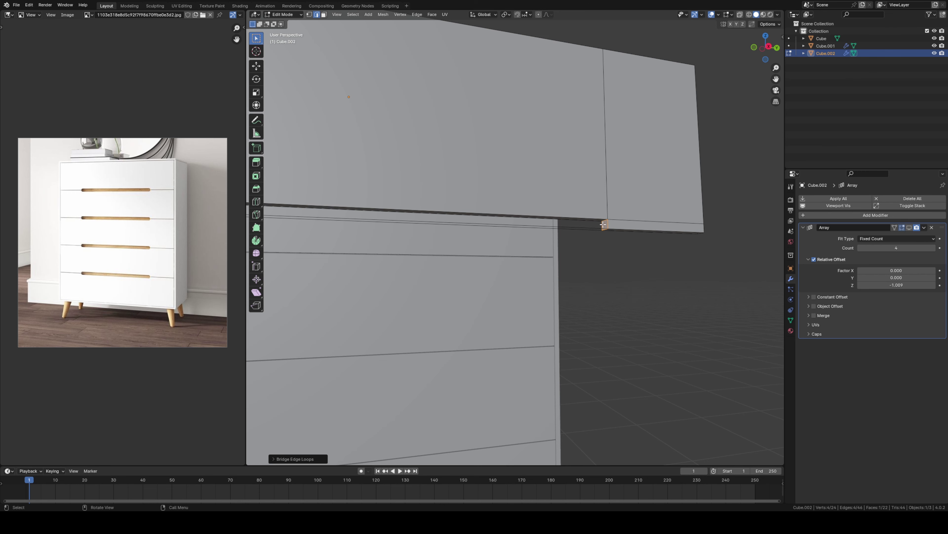
right_click(590, 243)
left_click(571, 216)
key("Tab")
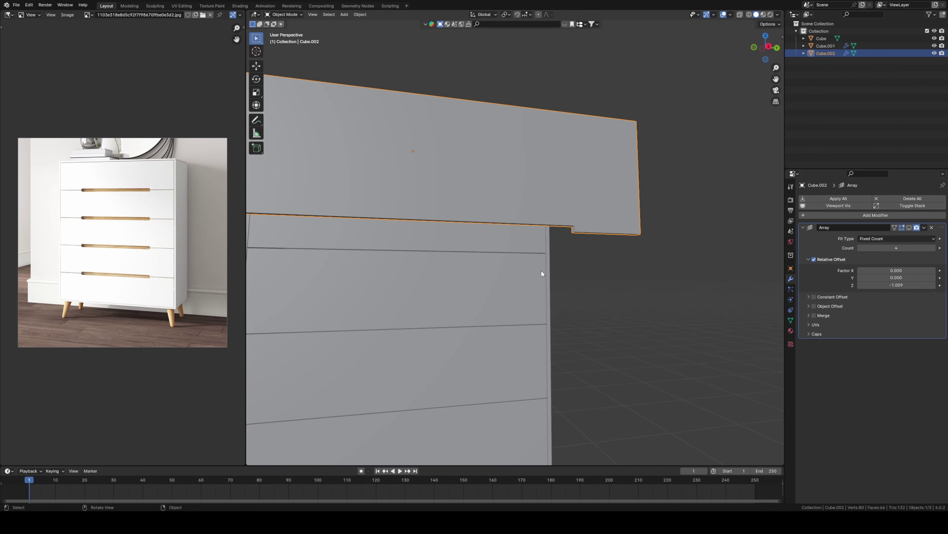
Step: Duplicate the top drawer front and move the copy down along Z
scroll(541, 270, "down", 5)
left_click(569, 275)
mouse_move(437, 283)
middle_mouse_down()
mouse_move(429, 293)
mouse_move(507, 262)
middle_mouse_up()
left_click(428, 287)
key("shift+d")
key("y")
key("z")
left_click(483, 408)
Step: Flip the copied drawer front 180° around the X axis
key("r")
key("y")
key("x")
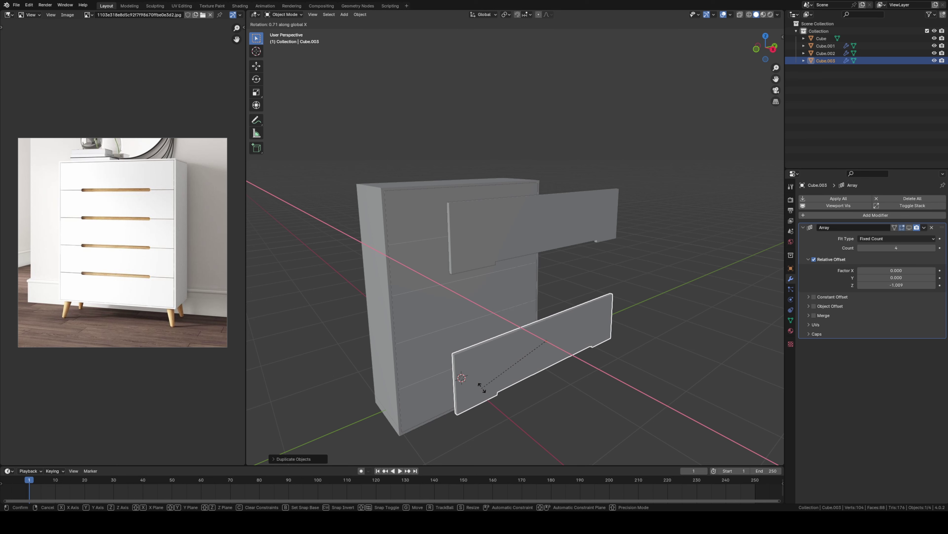
type("180")
key("Return")
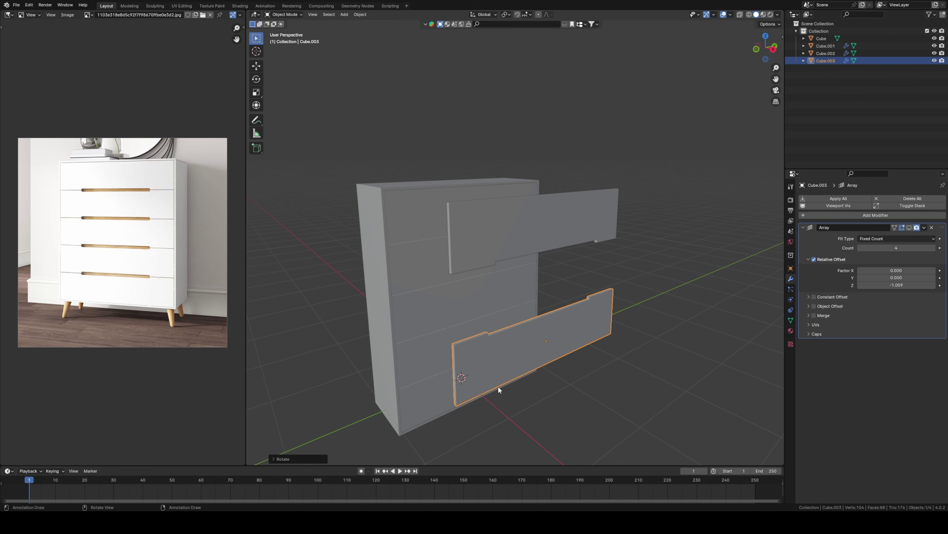
mouse_move(485, 387)
middle_mouse_down()
mouse_move(478, 313)
mouse_move(471, 338)
middle_mouse_up()
scroll(479, 323, "up", 3)
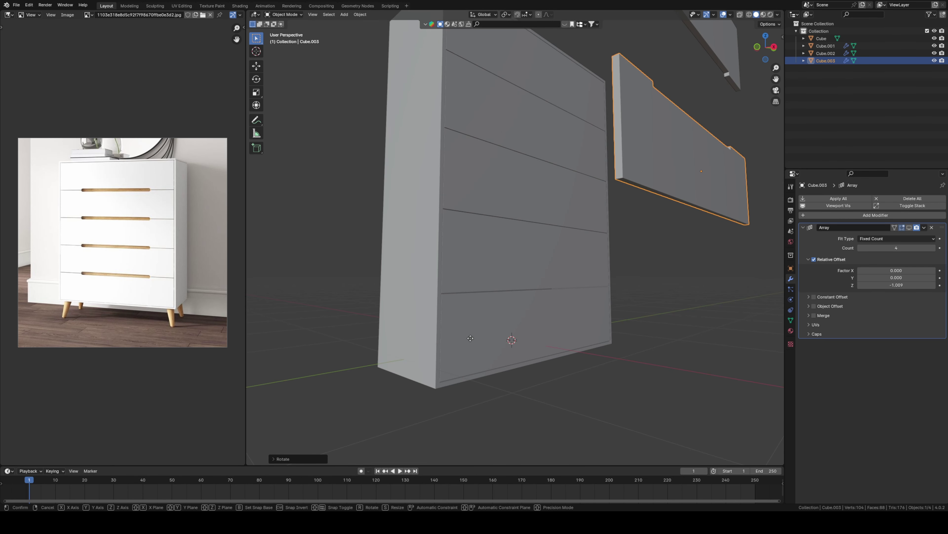
Step: Change the snap target and lower the flipped panel to the chest's bottom
key("g")
key("z")
left_click(467, 375)
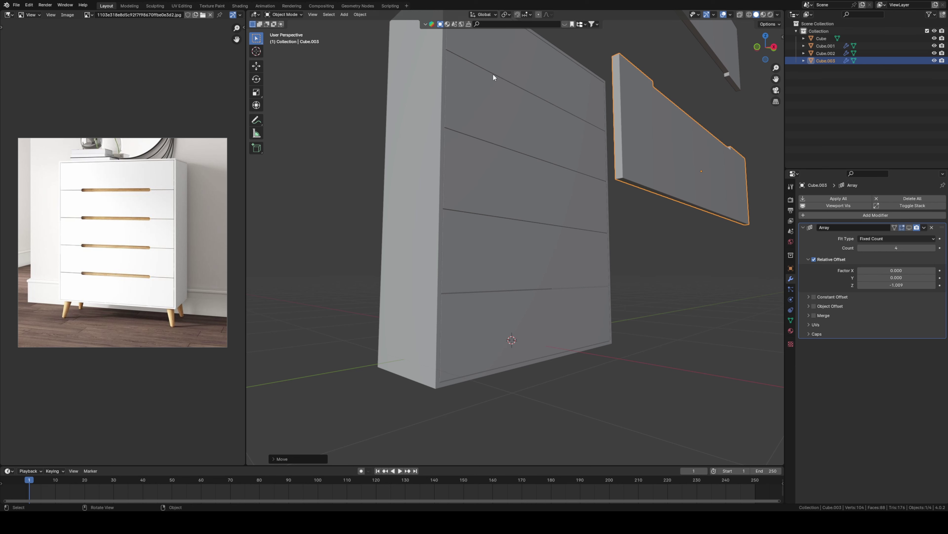
left_click(525, 15)
left_click(508, 69)
key("g")
key("z")
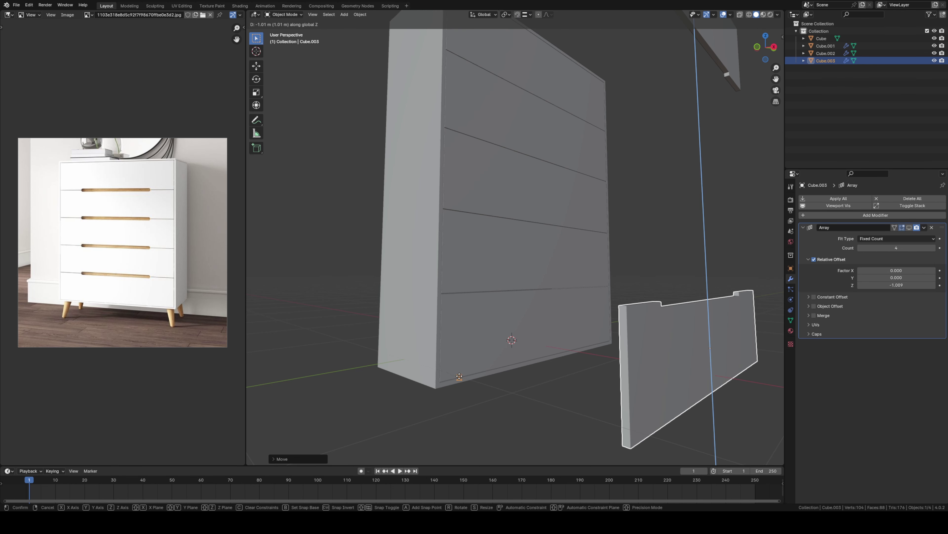
left_click(459, 374)
Step: Slide the flipped panel along X to line it up under the chest
key("g")
key("y")
key("x")
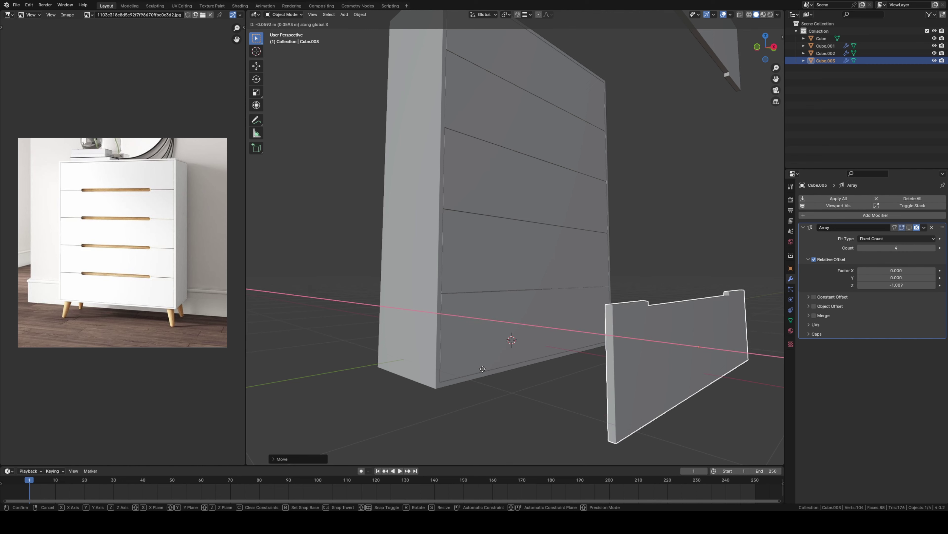
left_click(405, 329)
mouse_move(406, 331)
middle_mouse_down()
mouse_move(448, 362)
mouse_move(452, 307)
mouse_move(469, 339)
mouse_move(515, 295)
mouse_move(500, 306)
middle_mouse_up()
scroll(452, 307, "up", 5)
scroll(467, 340, "down", 3)
scroll(482, 347, "down", 5)
scroll(534, 354, "down", 2)
mouse_move(534, 354)
middle_mouse_down()
mouse_move(506, 329)
mouse_move(516, 327)
mouse_move(500, 351)
middle_mouse_up()
Step: Save Drawers.blend and reselect the top drawer front
key("ctrl+s")
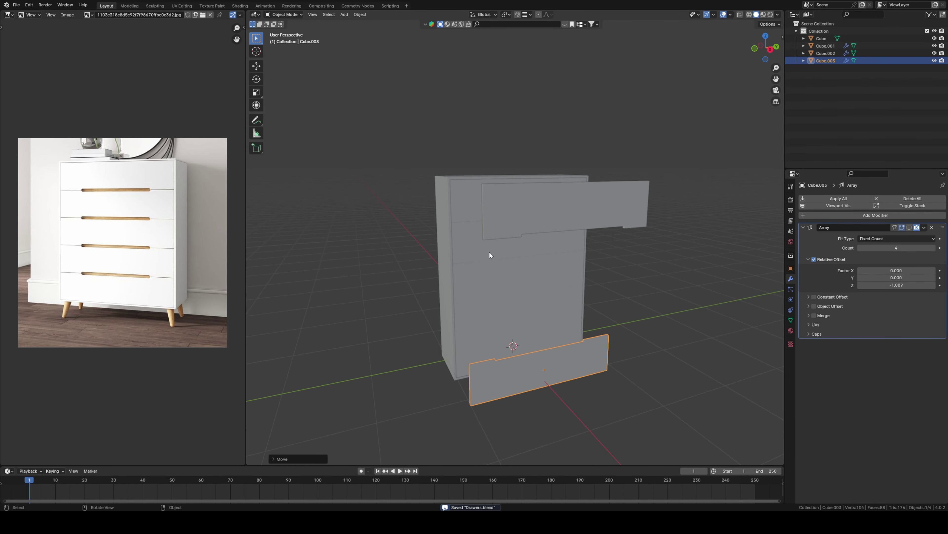
left_click(509, 231)
mouse_move(509, 230)
middle_mouse_down()
mouse_move(470, 262)
mouse_move(483, 284)
middle_mouse_up()
Step: Duplicate the top drawer front and drop the copy lower along Z
key("shift+d")
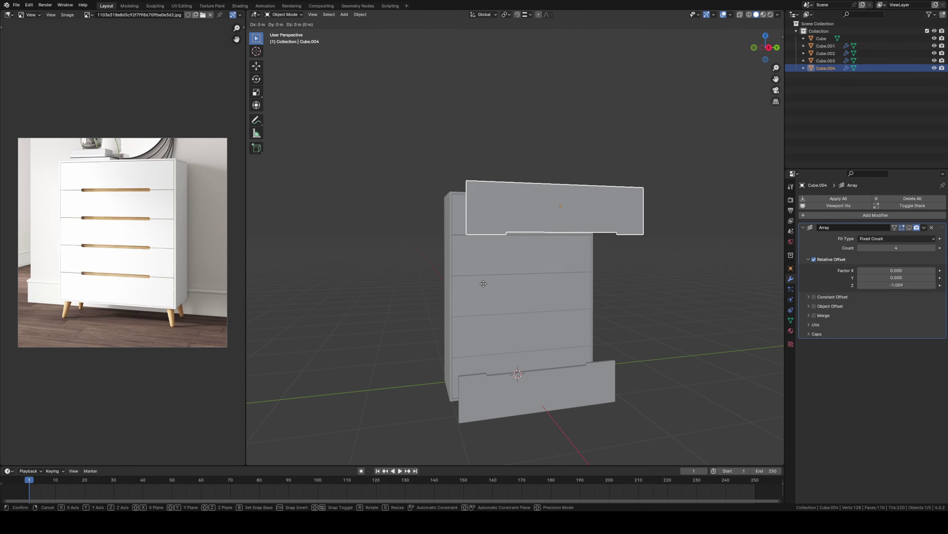
key("z")
left_click(484, 283)
mouse_move(481, 284)
middle_mouse_down()
mouse_move(509, 301)
mouse_move(485, 310)
mouse_move(503, 306)
middle_mouse_up()
scroll(509, 301, "up", 5)
Step: Move the new copy vertically to sit just under the top drawer
left_click(487, 308)
left_click(637, 302)
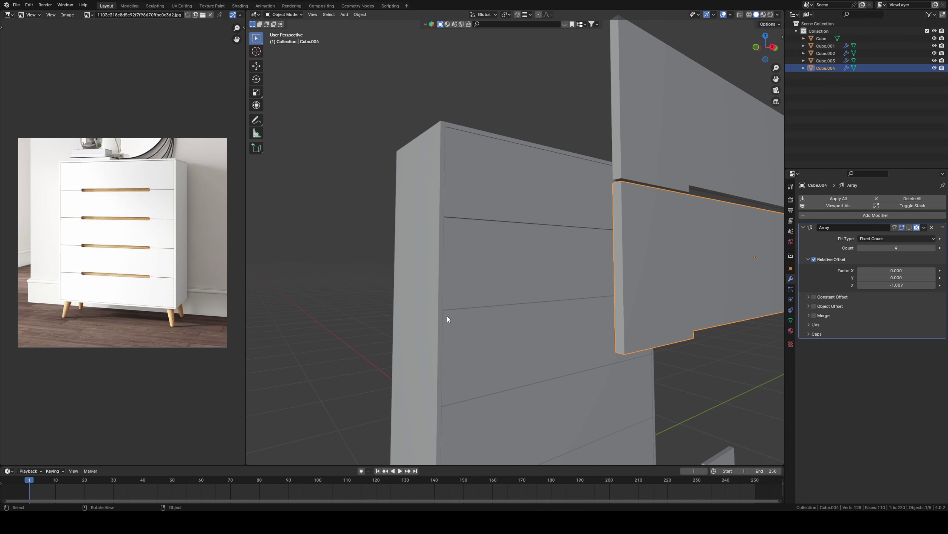
key("g")
key("z")
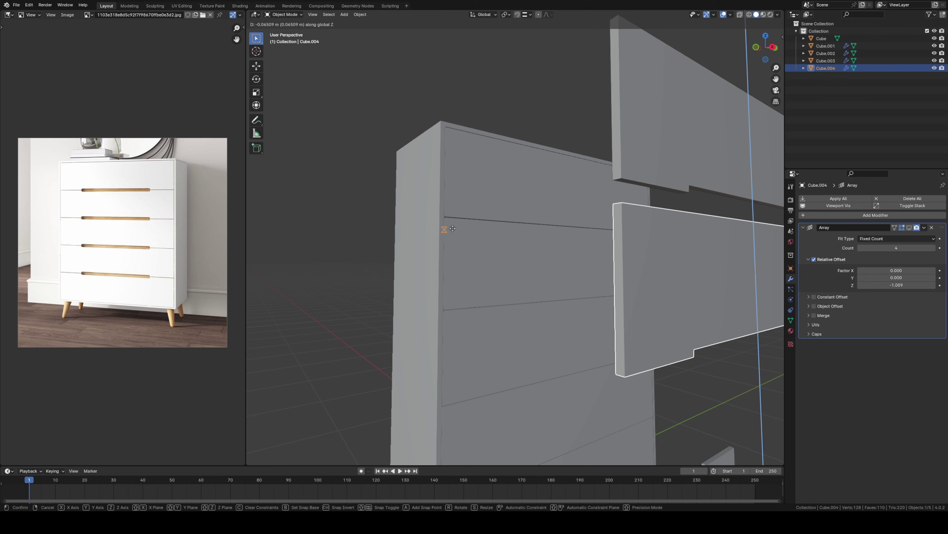
left_click(453, 220)
mouse_move(453, 221)
middle_mouse_down()
mouse_move(448, 283)
mouse_move(420, 305)
mouse_move(403, 304)
middle_mouse_up()
scroll(420, 306, "down", 5)
scroll(435, 305, "up", 3)
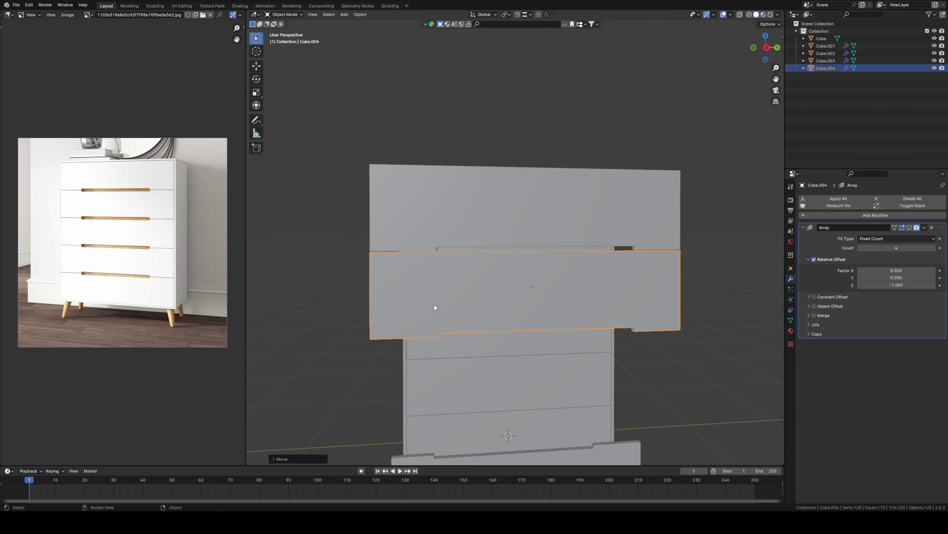
scroll(435, 305, "up", 2)
key("Tab")
Step: Undo a centred loop cut and switch snapping to Increment
key("ctrl+r")
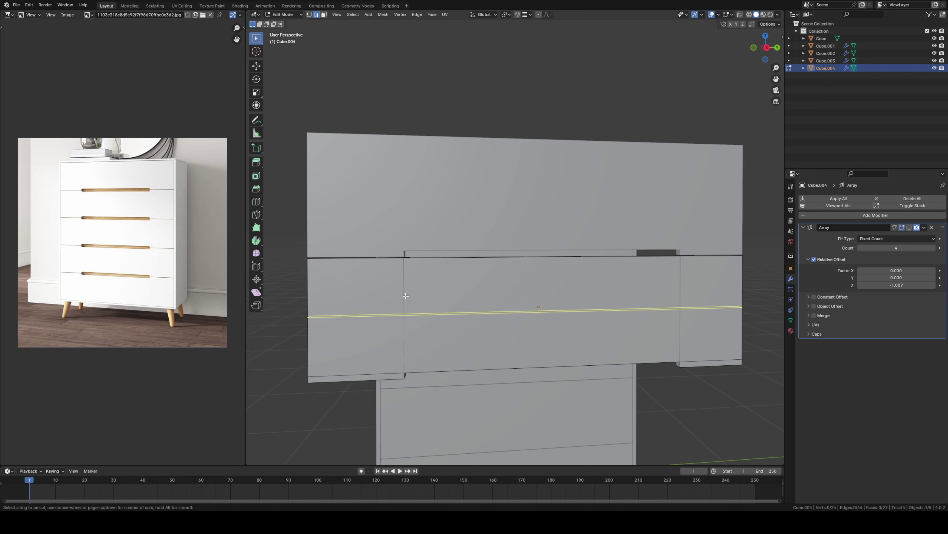
left_click(397, 255)
right_click(401, 296)
key("ctrl+z")
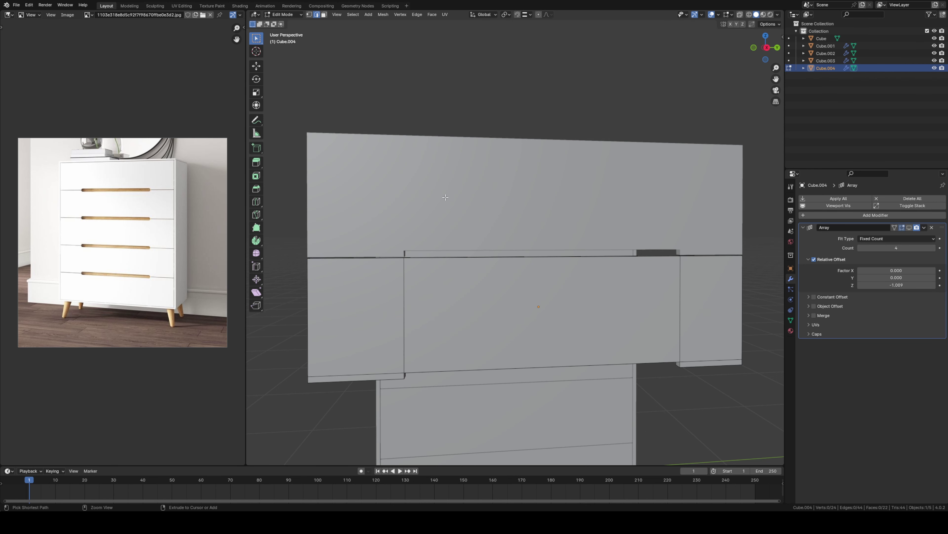
left_click(529, 15)
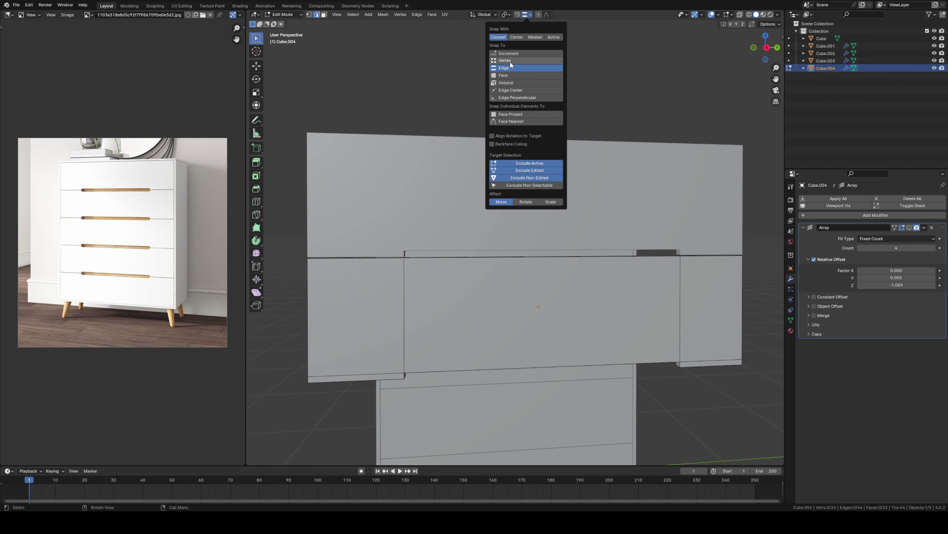
left_click(510, 54)
Step: Slide a loop cut near the top edge, select the strip face, and isolate the front
key("ctrl+r")
left_click(406, 269)
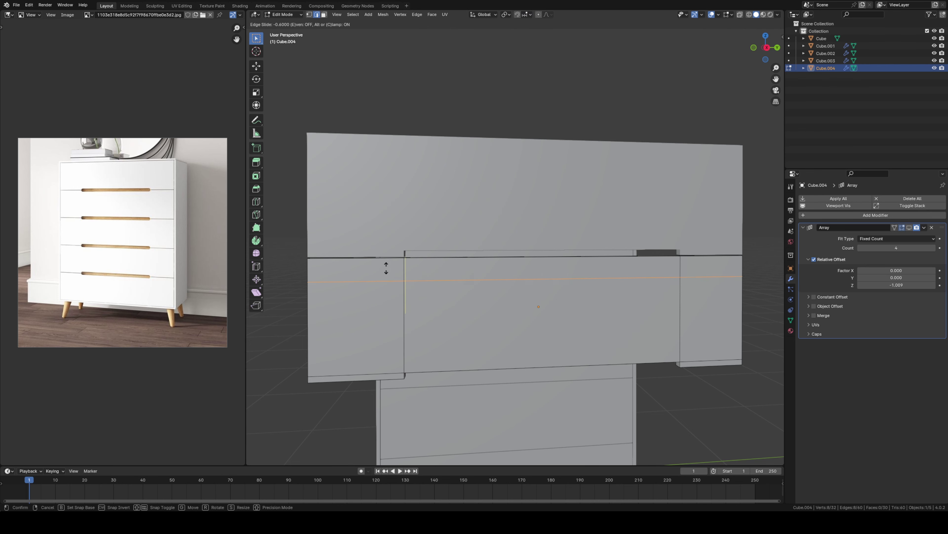
left_click(385, 253)
key("3")
left_click(442, 261)
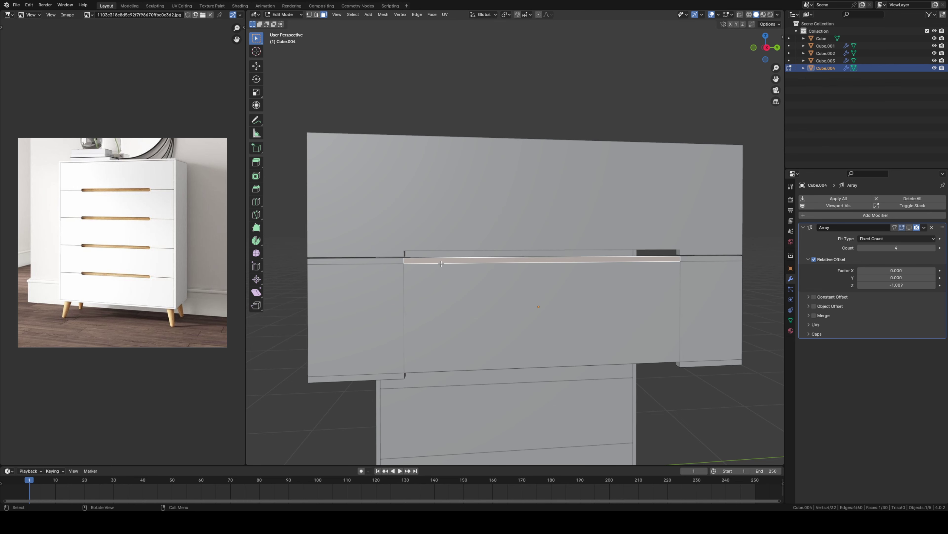
key("slash")
middle_click_drag(472, 259, 452, 265)
scroll(463, 262, "up", 5)
Step: Delete the top strip's faces from the second drawer front
left_click(439, 241, "shift")
key("x")
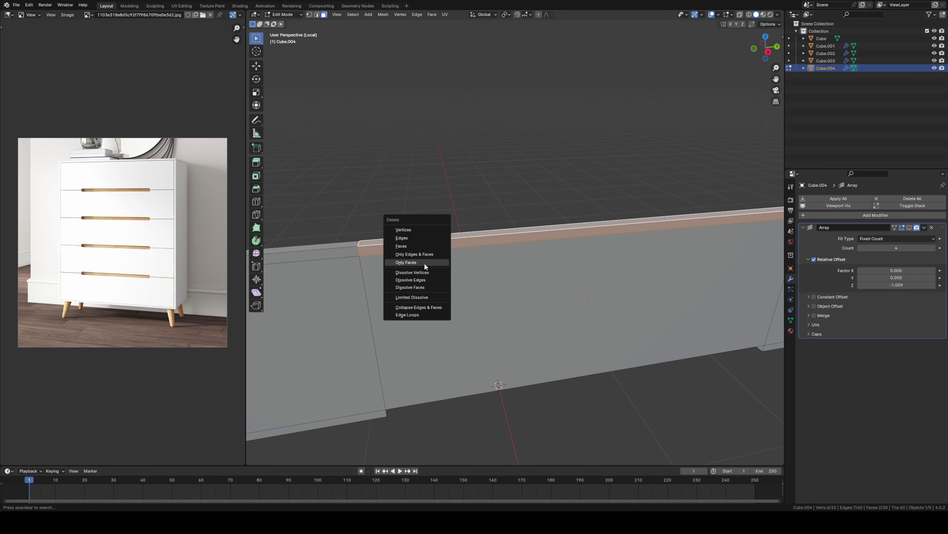
left_click(425, 262)
key("ctrl+z")
key("x")
left_click(410, 242)
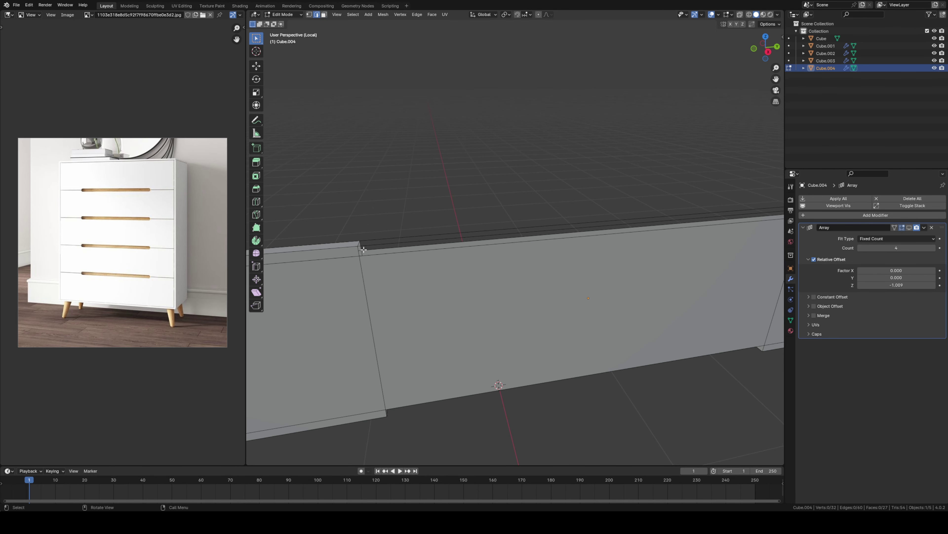
Step: Bridge the gap's open edges and one groove end into recessed faces
left_click(388, 253, "alt")
right_click(391, 254)
left_click(392, 250)
left_click(360, 246)
right_click(357, 250)
left_click(358, 250)
Step: Close the groove's other end with a face and dissolve the stray top edge
mouse_move(360, 264)
middle_mouse_down()
mouse_move(525, 239)
mouse_move(581, 199)
middle_mouse_up()
left_click(588, 198)
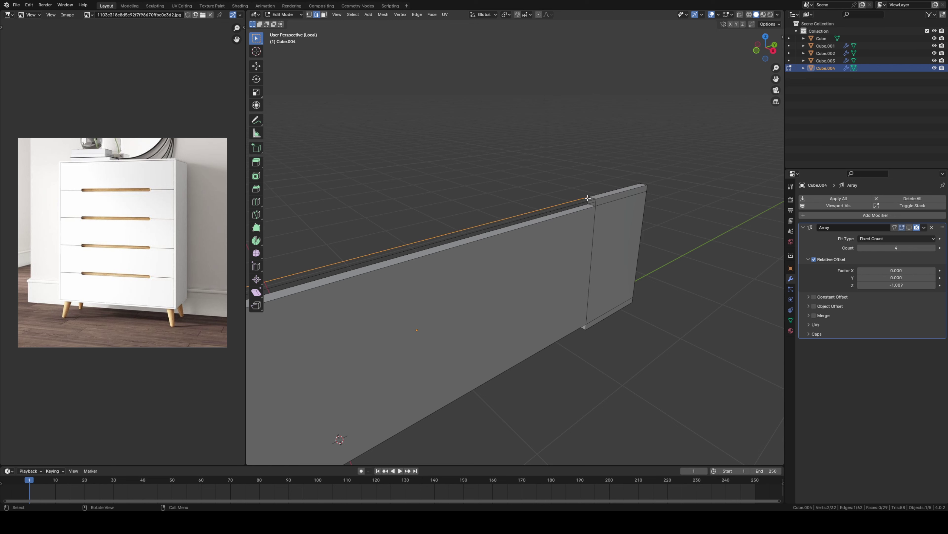
right_click(596, 205)
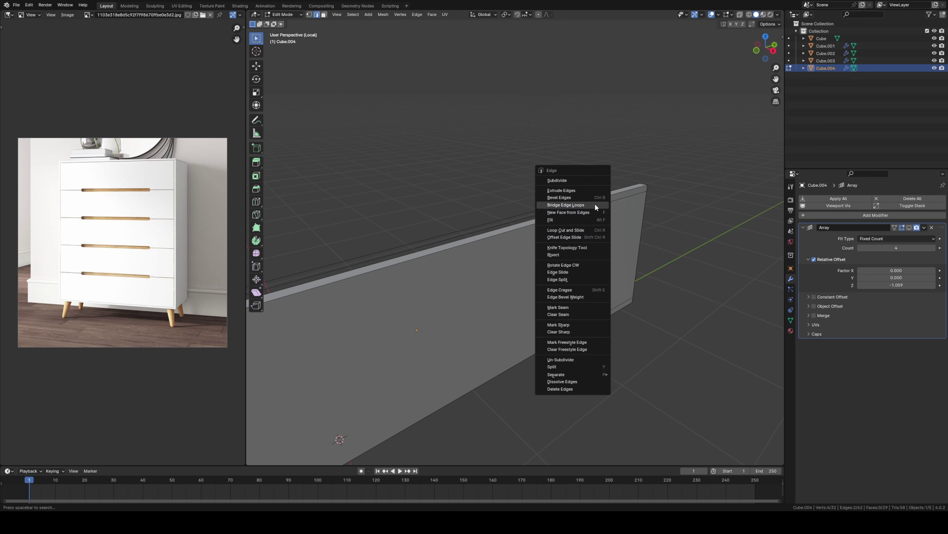
left_click(595, 205)
left_click(516, 223)
key("Escape")
key("x")
left_click(498, 200)
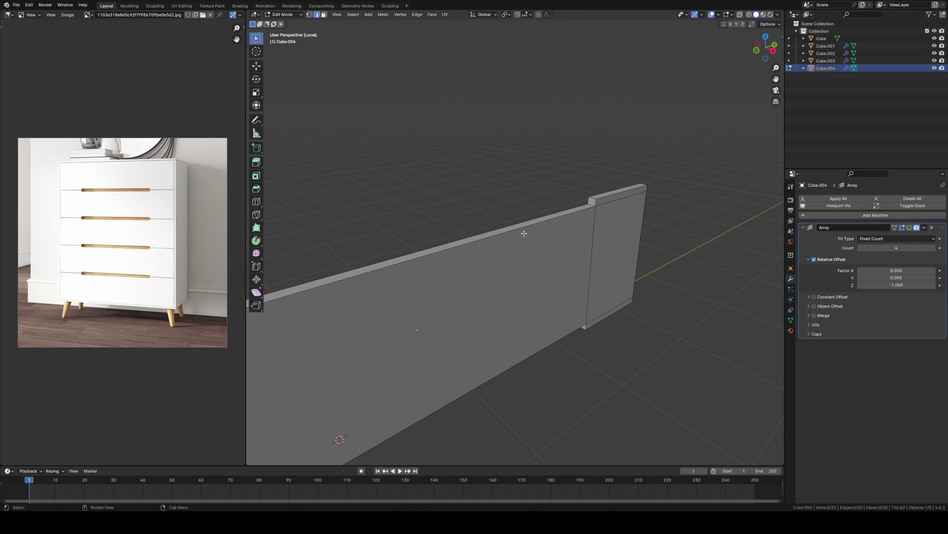
Step: Return to Object Mode and leave the isolated local view
key("Tab")
middle_click_drag(524, 233, 474, 256)
scroll(476, 254, "down", 3)
key("KP_Divide")
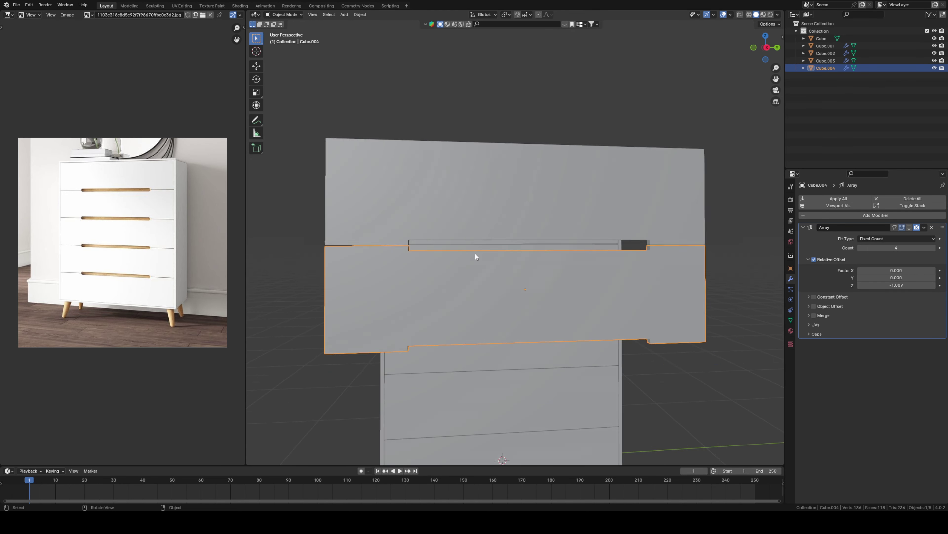
Step: Show the array copies in the viewport and reduce the array count by one
scroll(475, 253, "up", 1)
scroll(482, 285, "down", 6)
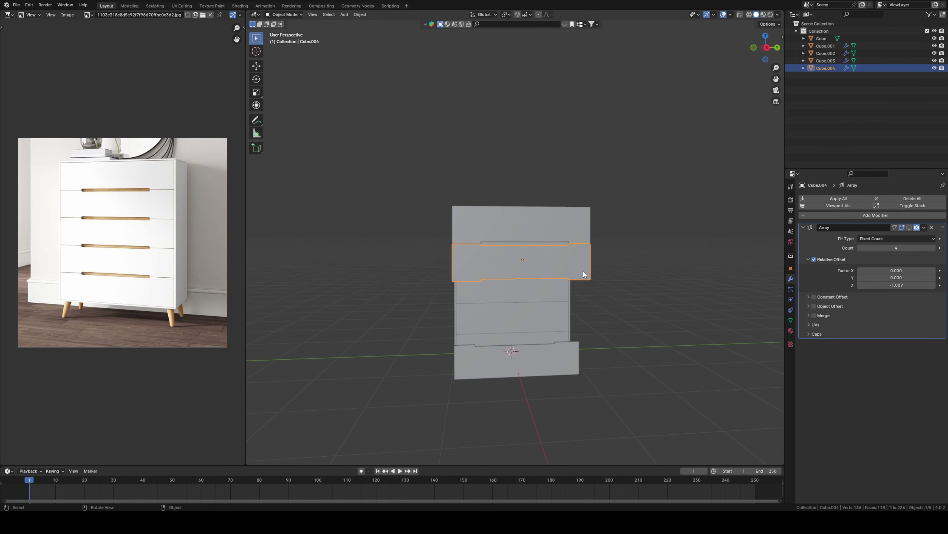
left_click(908, 227)
left_click(860, 248)
Step: Select the bottom drawer front and slide it out to the side
left_click(683, 321)
mouse_move(683, 321)
middle_mouse_down()
mouse_move(636, 316)
mouse_move(621, 329)
mouse_move(610, 319)
mouse_move(480, 355)
mouse_move(546, 329)
mouse_move(470, 333)
mouse_move(546, 317)
mouse_move(660, 323)
mouse_move(543, 345)
mouse_move(565, 336)
mouse_move(573, 337)
mouse_move(481, 402)
middle_mouse_up()
left_click(483, 403)
key("g")
key("y")
key("x")
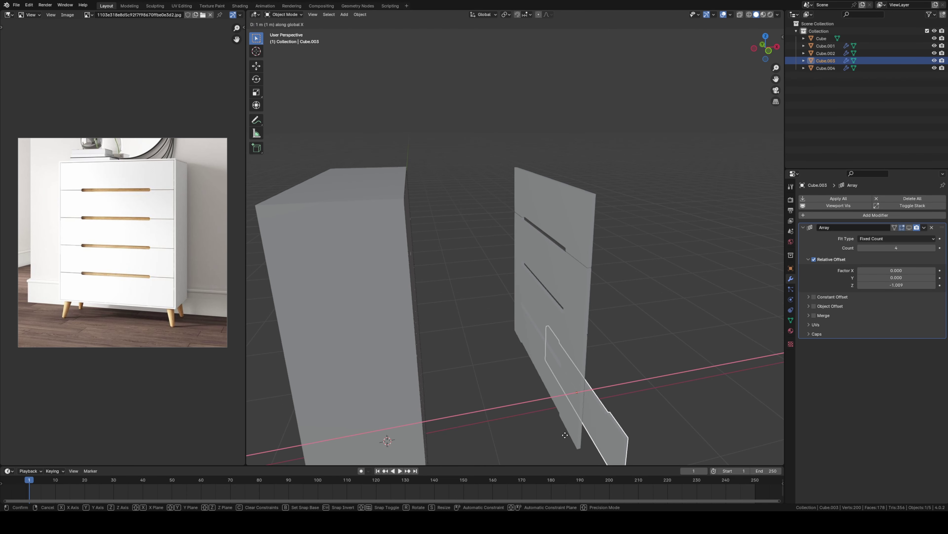
left_click(500, 244)
Step: Set snapping to Edge and slide the bottom drawer front along X, flush with the others
left_click(527, 14)
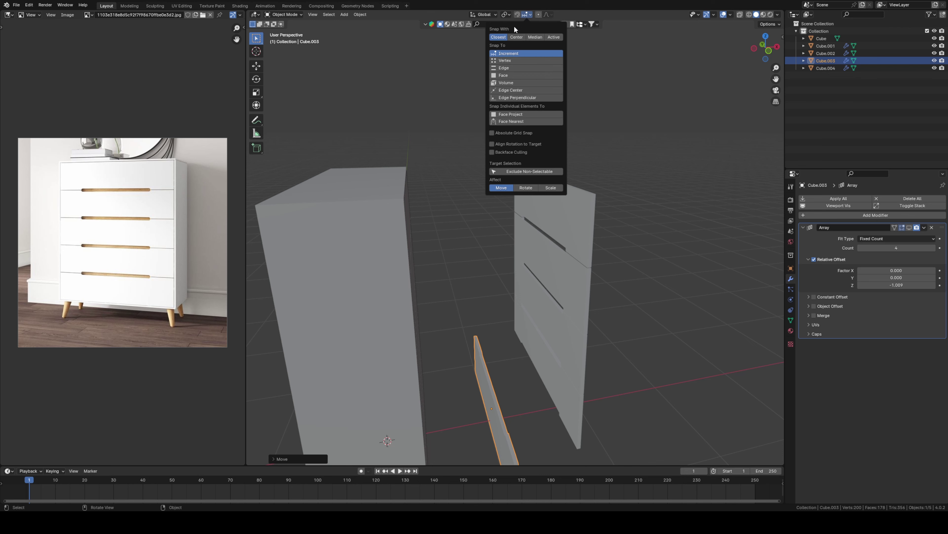
left_click(512, 67)
key("g")
key("x")
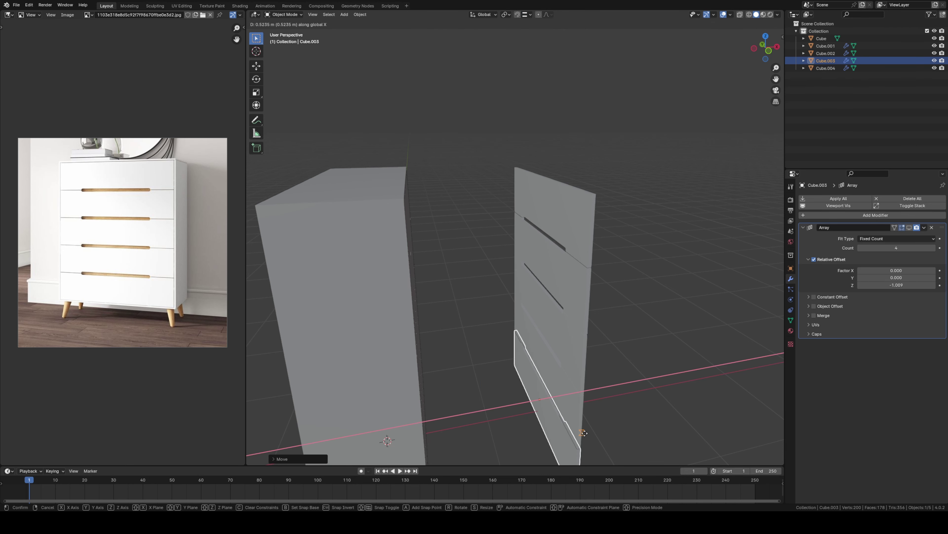
left_click(583, 415)
left_click(624, 410)
Step: Orbit around to the chest's front and switch to Front orthographic view
mouse_move(624, 410)
middle_mouse_down()
mouse_move(500, 384)
mouse_move(510, 358)
mouse_move(439, 360)
mouse_move(428, 350)
middle_mouse_up()
scroll(499, 379, "down", 3)
scroll(426, 370, "up", 4)
mouse_move(422, 385)
middle_mouse_down()
mouse_move(463, 347)
mouse_move(457, 335)
mouse_move(459, 380)
mouse_move(446, 342)
mouse_move(450, 333)
mouse_move(470, 338)
middle_mouse_up()
scroll(458, 349, "down", 3)
key("KP_1")
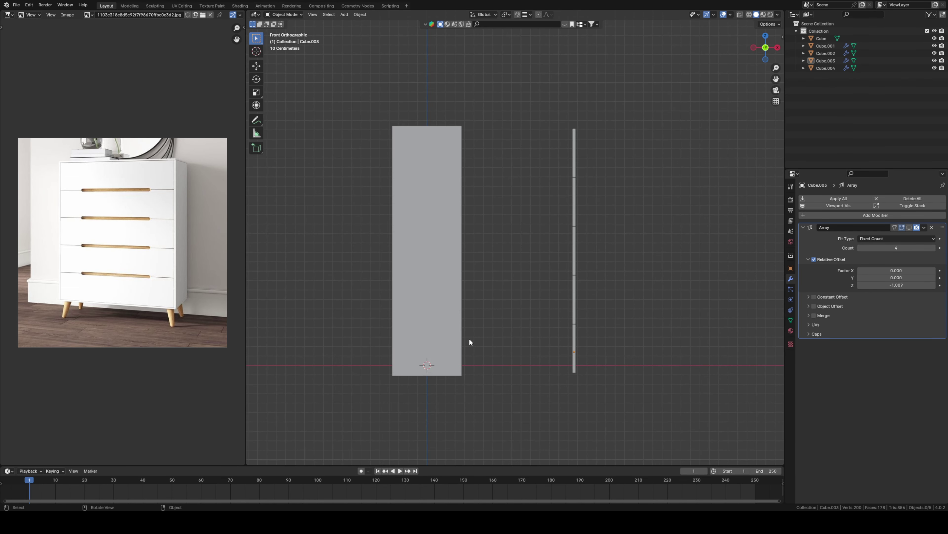
Step: In Right orthographic view, select the upper drawer front array
key("KP_3")
left_click(469, 339)
left_click(510, 331)
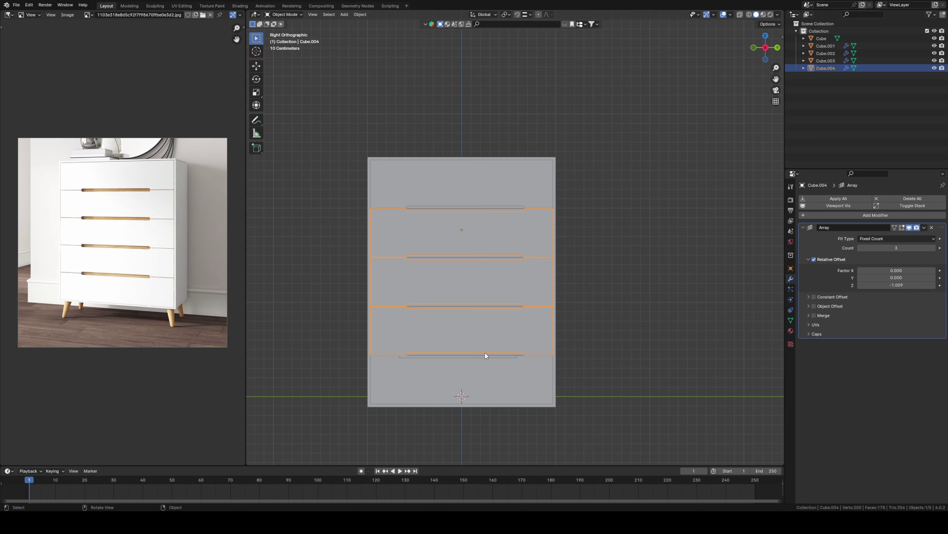
middle_click_drag(498, 346, 483, 366, "shift")
scroll(483, 366, "up", 3)
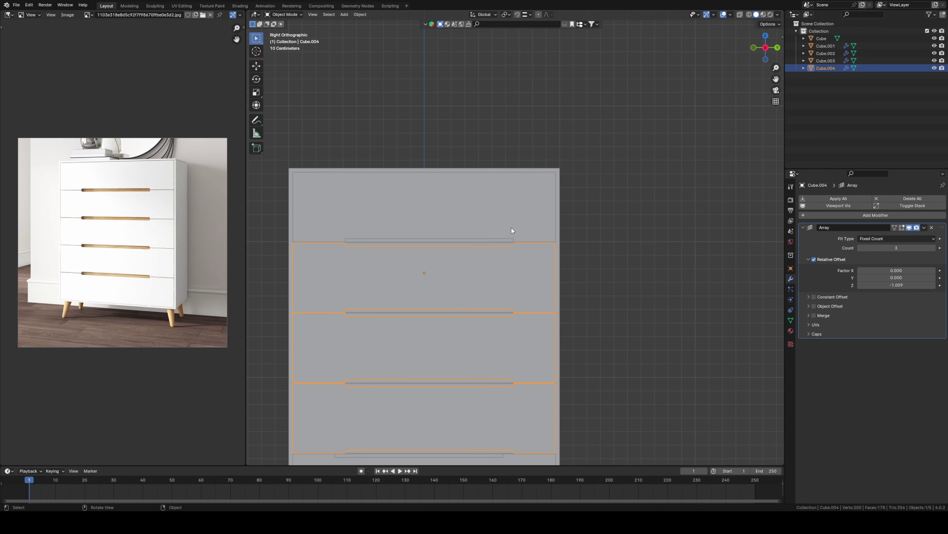
Step: Add the second drawer array to the selection and edit both in Edit Mode
key("Tab")
mouse_move(511, 230)
middle_mouse_down()
mouse_move(504, 330)
mouse_move(518, 252)
middle_mouse_up()
key("Tab")
left_click(503, 269)
left_click(517, 251, "shift")
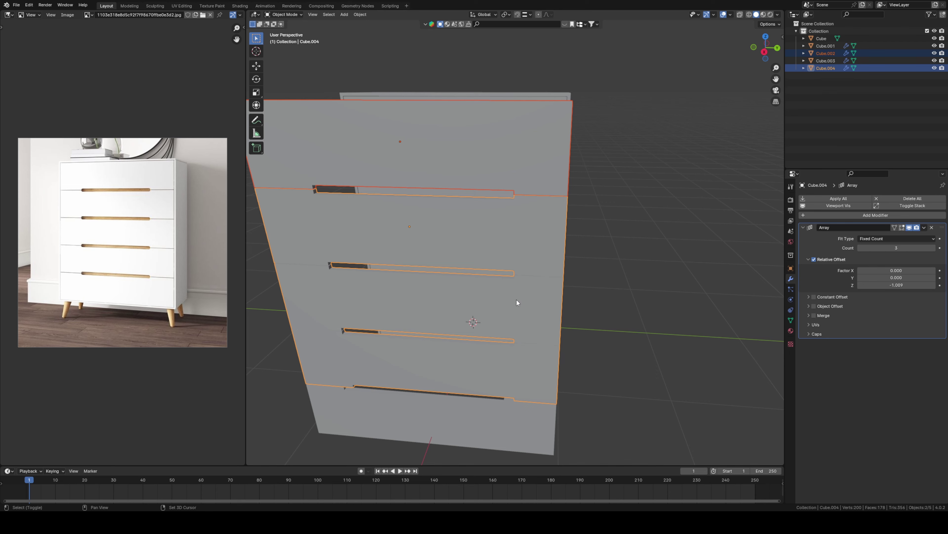
key("Tab")
middle_click_drag(512, 289, 544, 277)
scroll(544, 278, "up", 3)
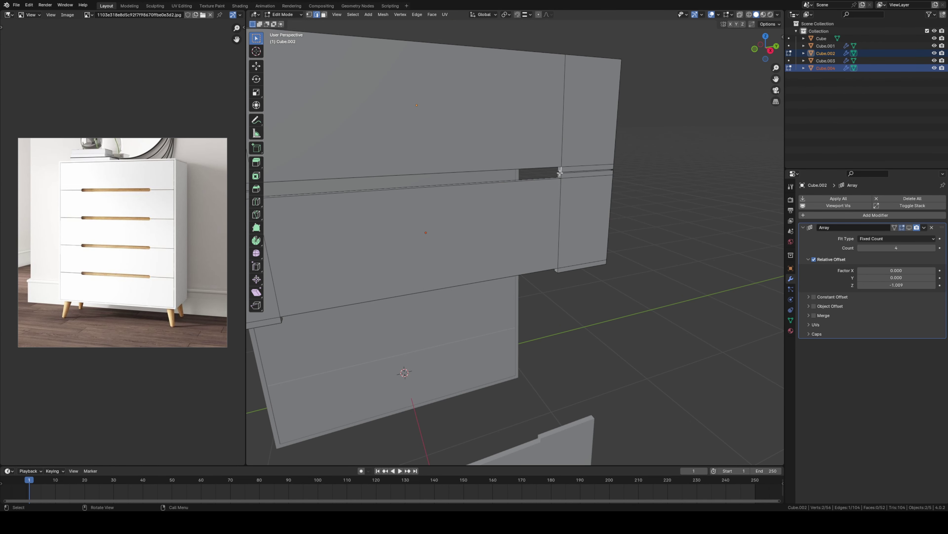
Step: Select the groove edges and slide them along Y in Right orthographic view
left_click(556, 270, "shift")
middle_click_drag(555, 271, 527, 287)
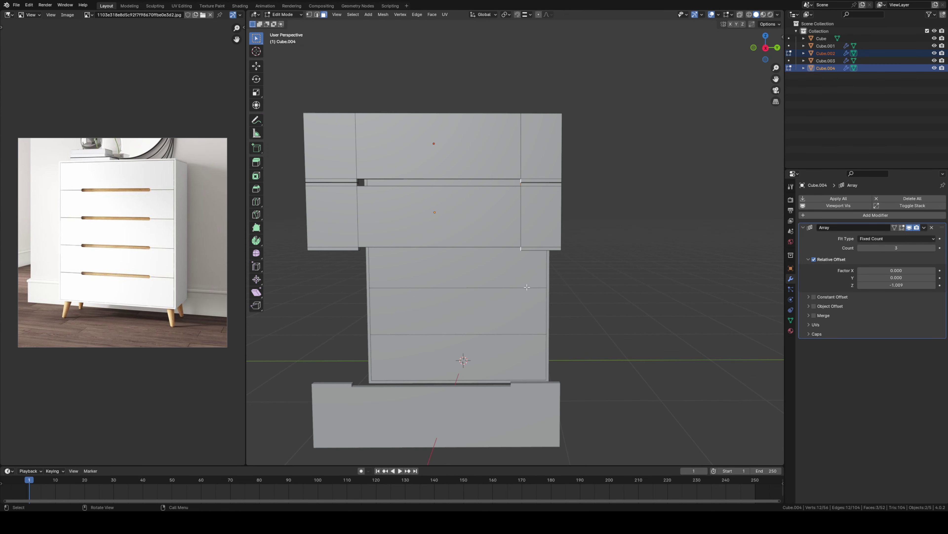
middle_click_drag(524, 349, 525, 346)
key("KP_3")
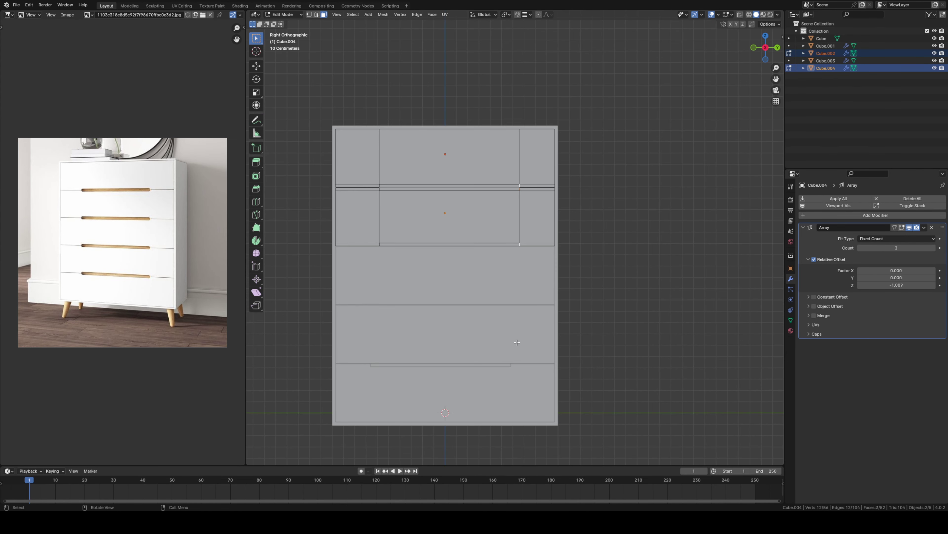
key("g")
key("y")
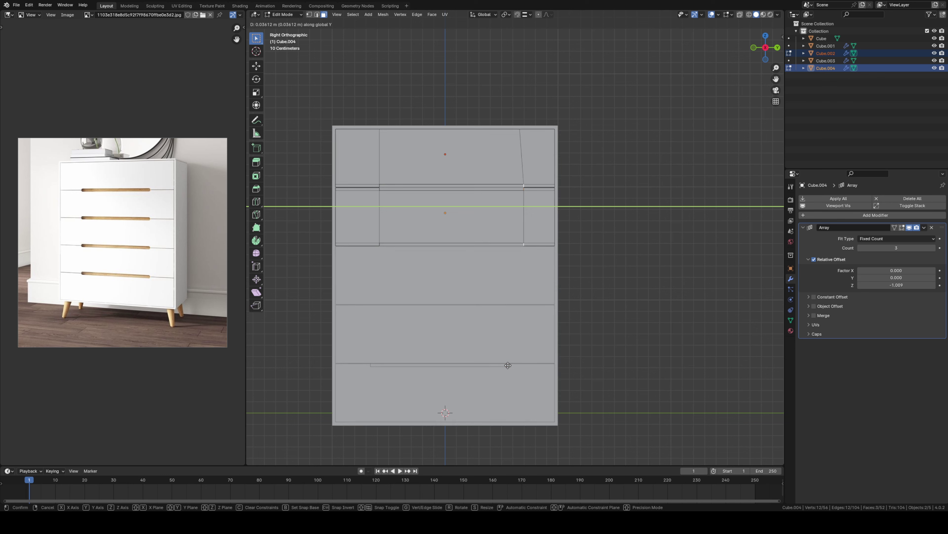
left_click(523, 368)
middle_click_drag(523, 368, 521, 280)
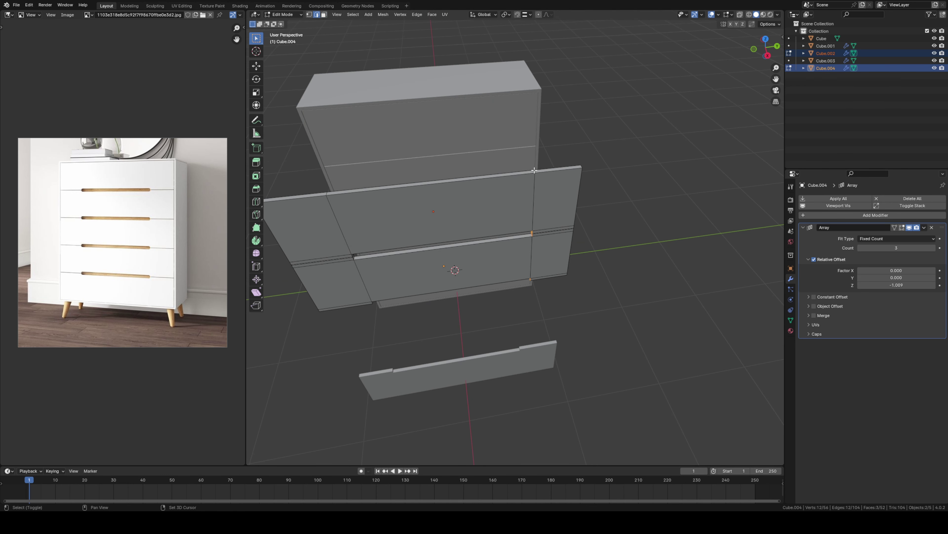
mouse_move(534, 171)
middle_mouse_down()
mouse_move(521, 346)
mouse_move(517, 333)
middle_mouse_up()
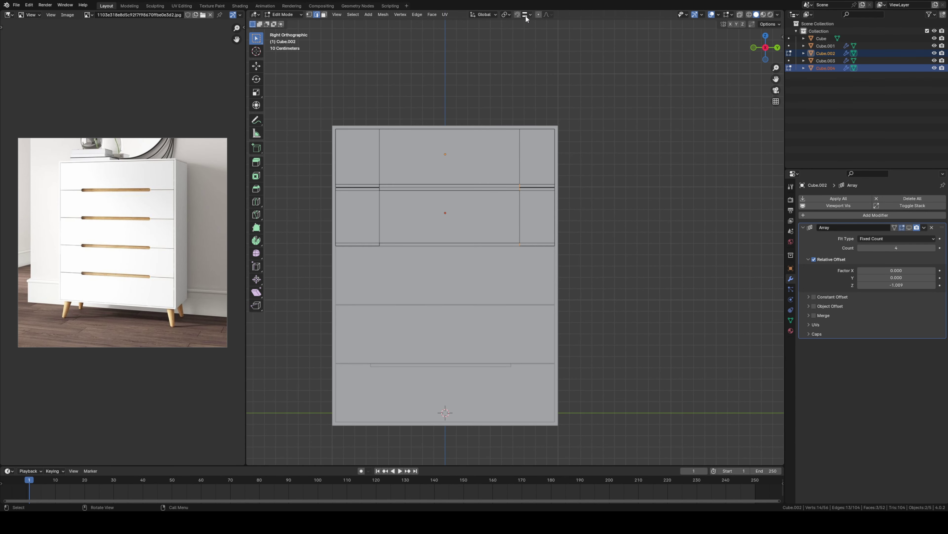
Step: Slide the upper drawers' groove edges along Y twice, then return to Object Mode
key("g")
key("y")
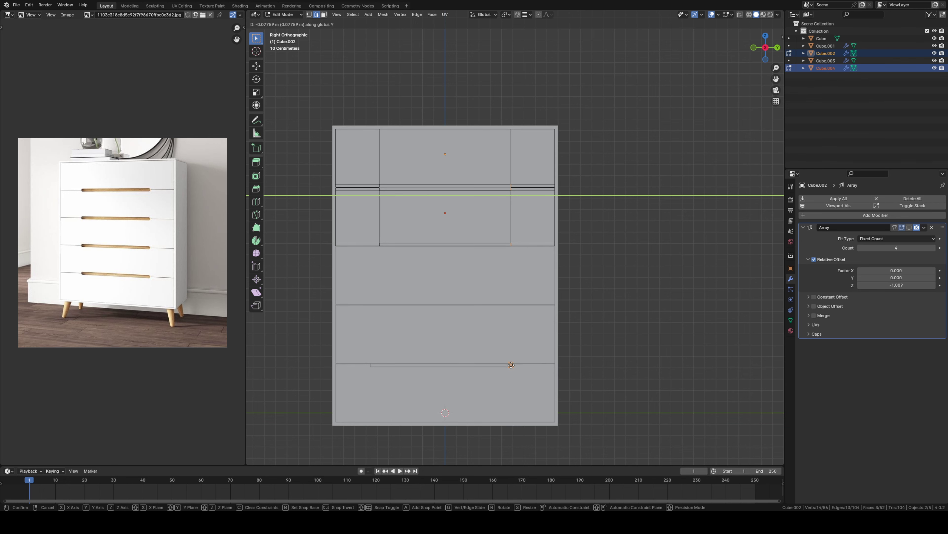
left_click(512, 363)
middle_click_drag(512, 362, 519, 376)
key("g")
key("y")
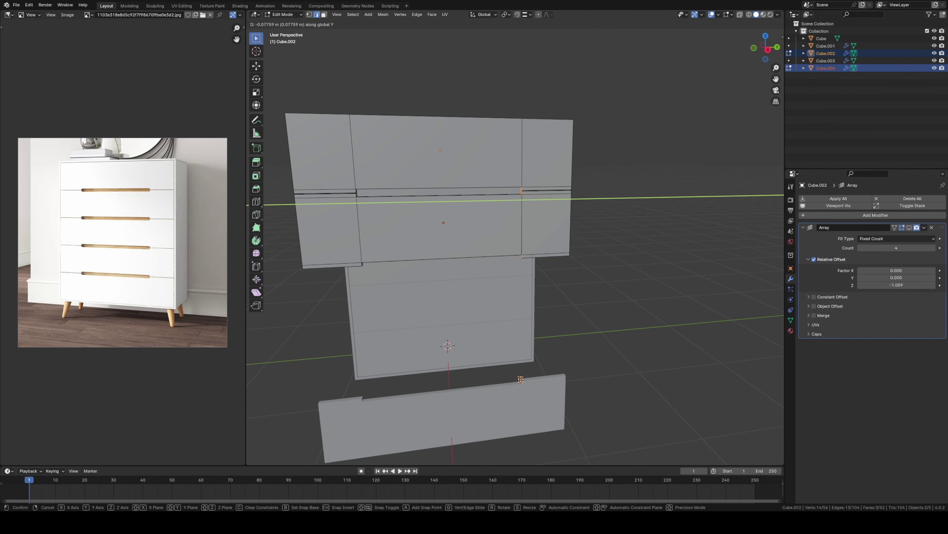
left_click(520, 379)
mouse_move(519, 379)
middle_mouse_down()
mouse_move(612, 346)
mouse_move(465, 331)
mouse_move(465, 342)
mouse_move(481, 319)
mouse_move(435, 333)
mouse_move(452, 316)
mouse_move(421, 340)
mouse_move(426, 350)
mouse_move(441, 327)
mouse_move(411, 322)
middle_mouse_up()
key("Tab")
Step: Select bottom drawer front Cube.003 and slide its groove face along Y
left_click(591, 353)
left_click(452, 335)
scroll(451, 325, "up", 2)
scroll(411, 321, "up", 3)
key("Tab")
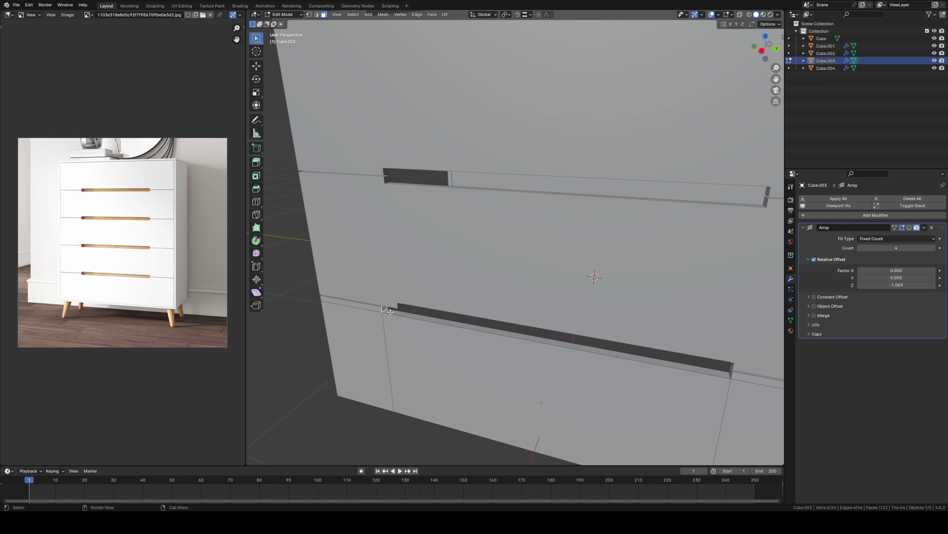
key("g")
key("y")
left_click(401, 319)
Step: Slide the bottom drawer's groove edges along Y to match the other grooves
middle_click_drag(400, 320, 434, 292)
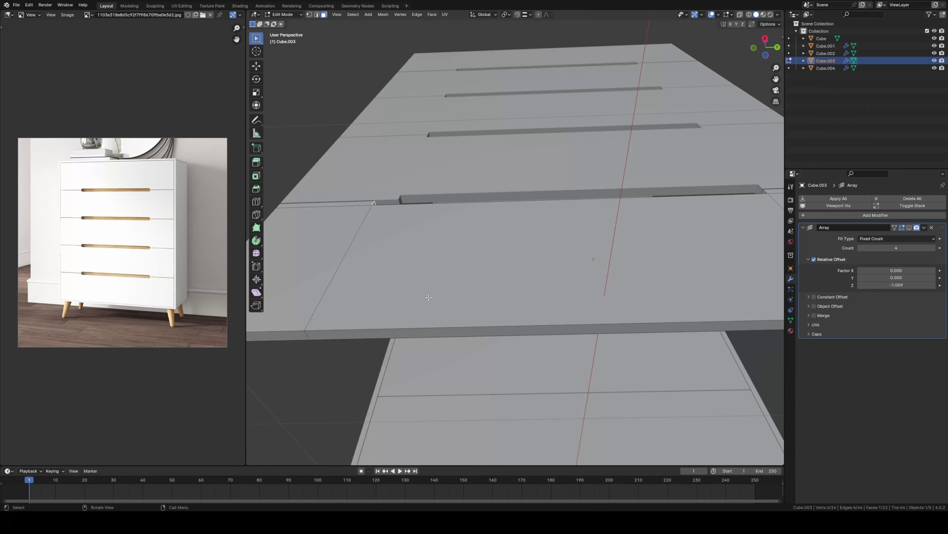
middle_click_drag(308, 336, 402, 322)
left_click(403, 322, "shift")
key("g")
key("y")
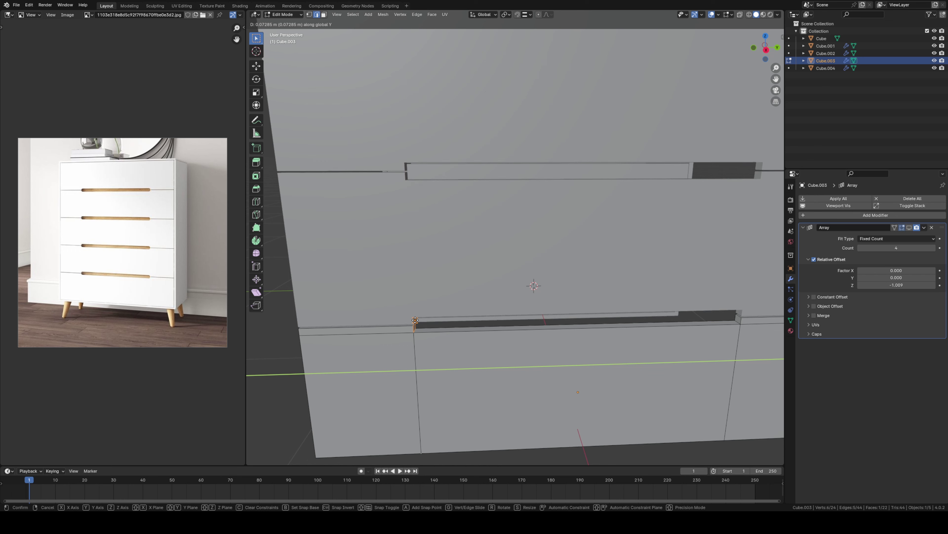
left_click(414, 320)
key("Tab")
Step: Save the file as Drawers.blend
scroll(392, 362, "down", 5)
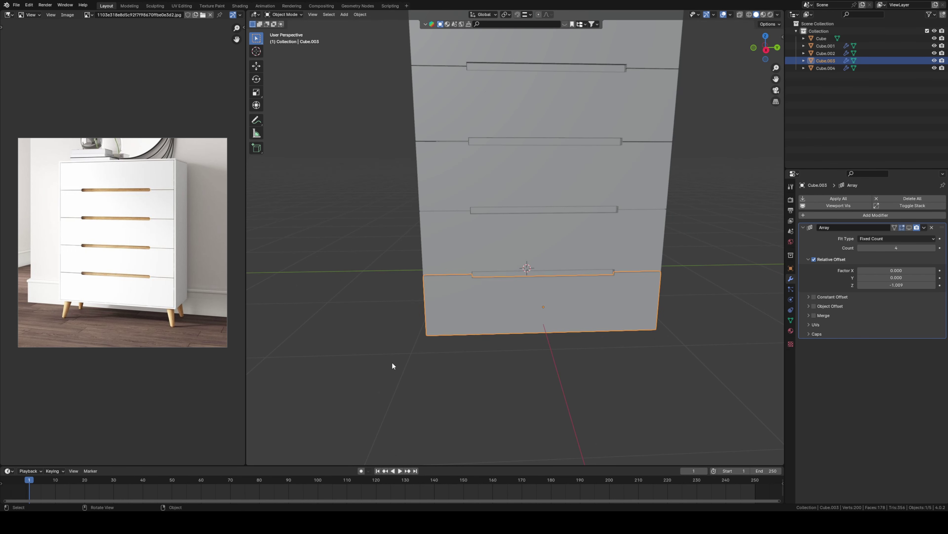
scroll(482, 318, "down", 3)
mouse_move(488, 309)
middle_mouse_down()
mouse_move(546, 331)
mouse_move(486, 335)
mouse_move(499, 342)
mouse_move(496, 360)
mouse_move(524, 326)
middle_mouse_up()
key("ctrl+s")
Step: Add a new cube and flatten it along Z into a low box
key("shift+a")
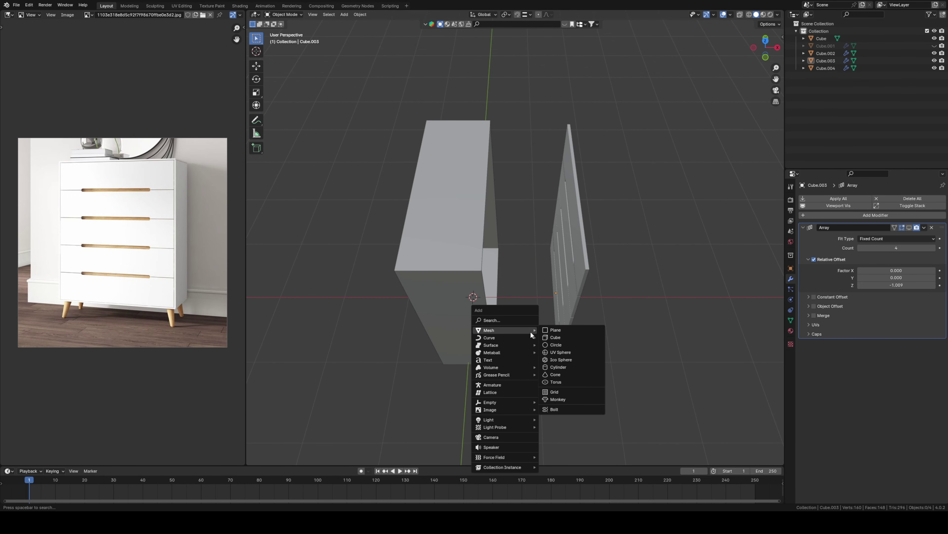
left_click(555, 337)
mouse_move(527, 328)
middle_mouse_down()
mouse_move(509, 288)
mouse_move(513, 268)
middle_mouse_up()
key("s")
key("z")
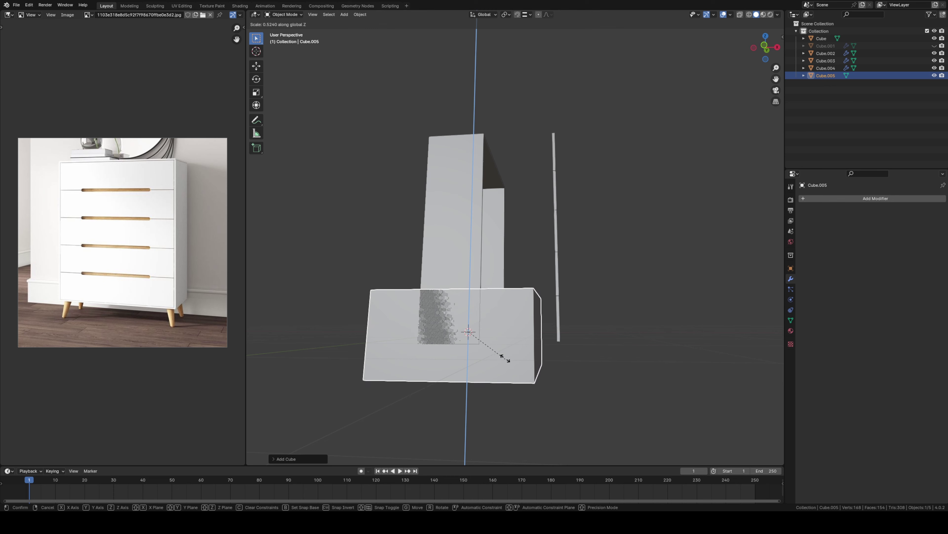
left_click(489, 333)
Step: Move the flat box along Z and X into place under the chest body
middle_click_drag(488, 333, 533, 361)
key("g")
key("z")
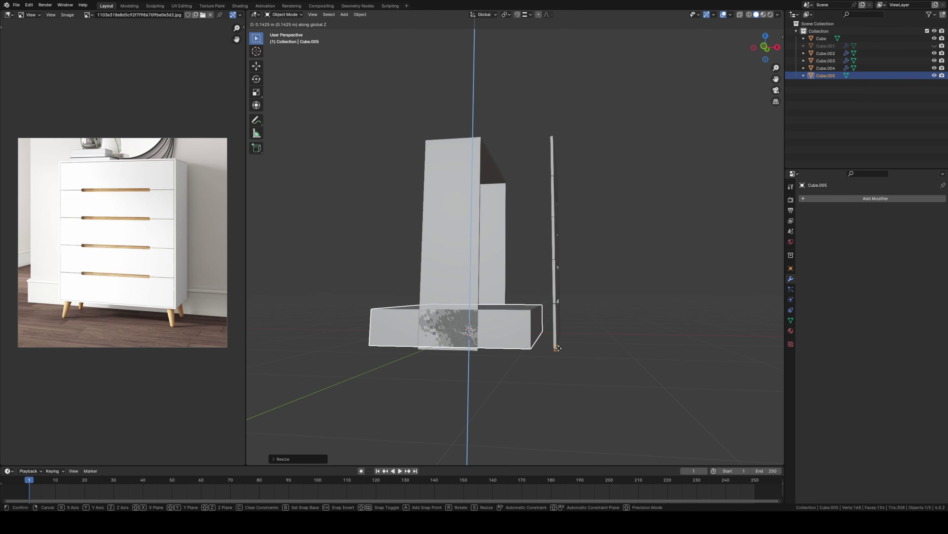
left_click(558, 348)
middle_click_drag(562, 344, 542, 358)
key("g")
key("x")
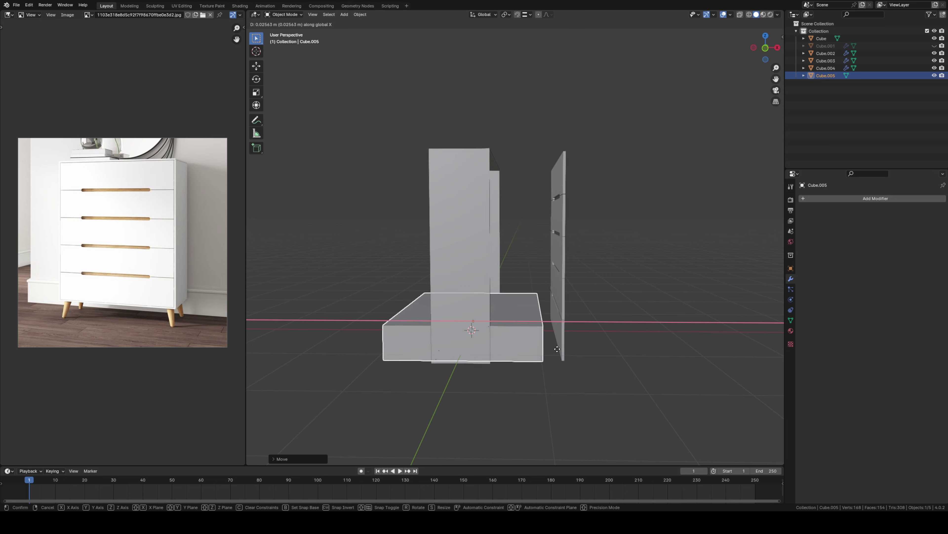
left_click(558, 348)
Step: Lower the flat box along Z to the base of the chest
middle_click_drag(557, 348, 559, 331)
scroll(559, 331, "up", 5)
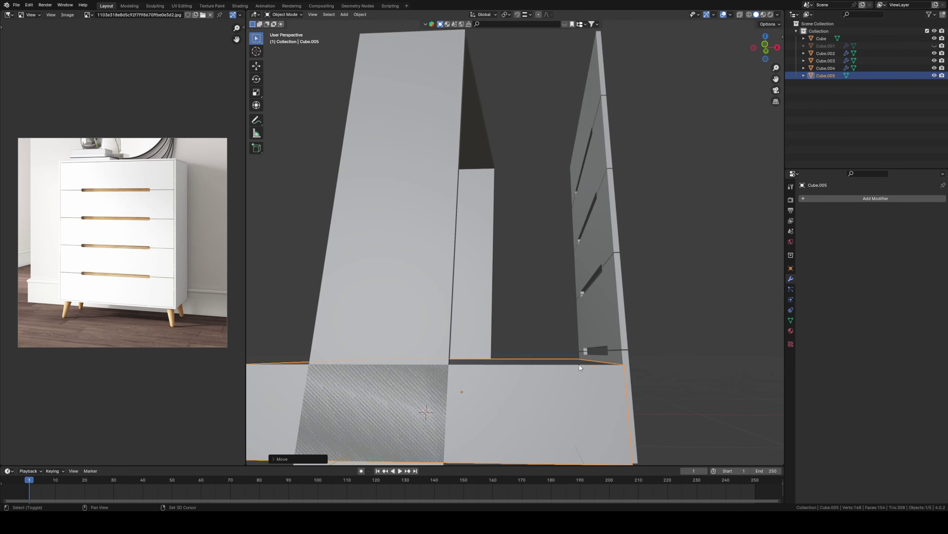
middle_click_drag(580, 364, 530, 323)
key("g")
key("z")
left_click(553, 379)
Step: Enter Edit Mode on the box and select its top front edge
key("Tab")
middle_click_drag(554, 362, 565, 373)
key("a")
left_click(554, 329)
Step: Raise the box's top face along Z and narrow the box along X
left_click(546, 324)
key("g")
key("z")
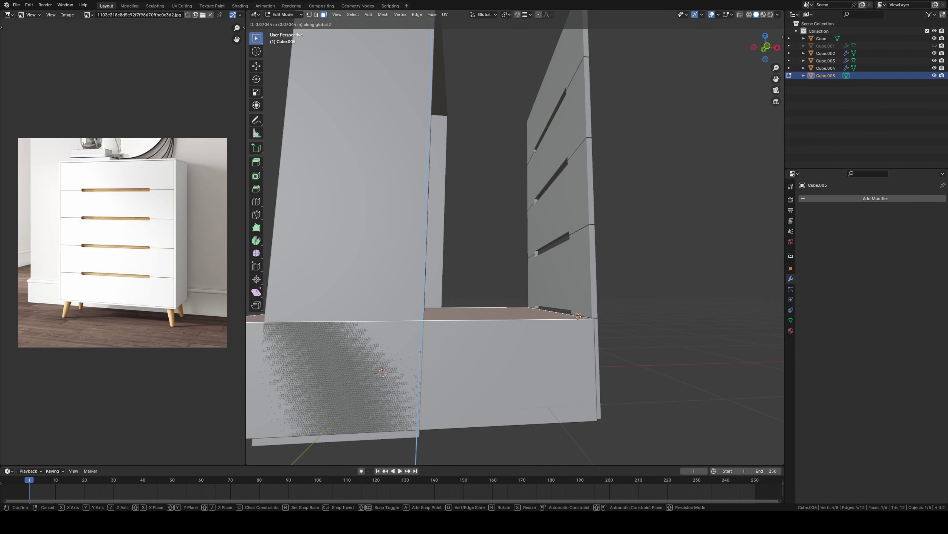
left_click(578, 317)
middle_click_drag(578, 318, 470, 337)
scroll(470, 337, "down", 5)
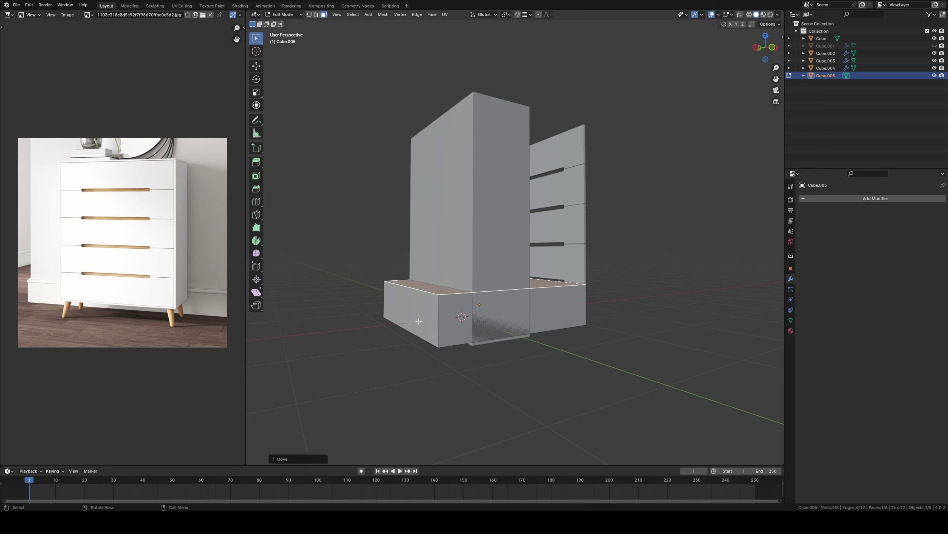
middle_click_drag(418, 321, 486, 336)
key("g")
key("x")
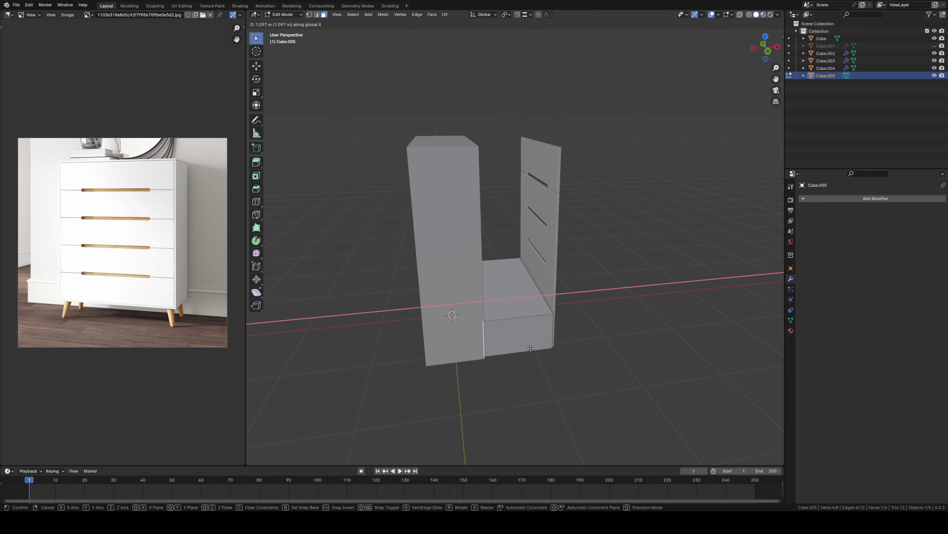
left_click(556, 347)
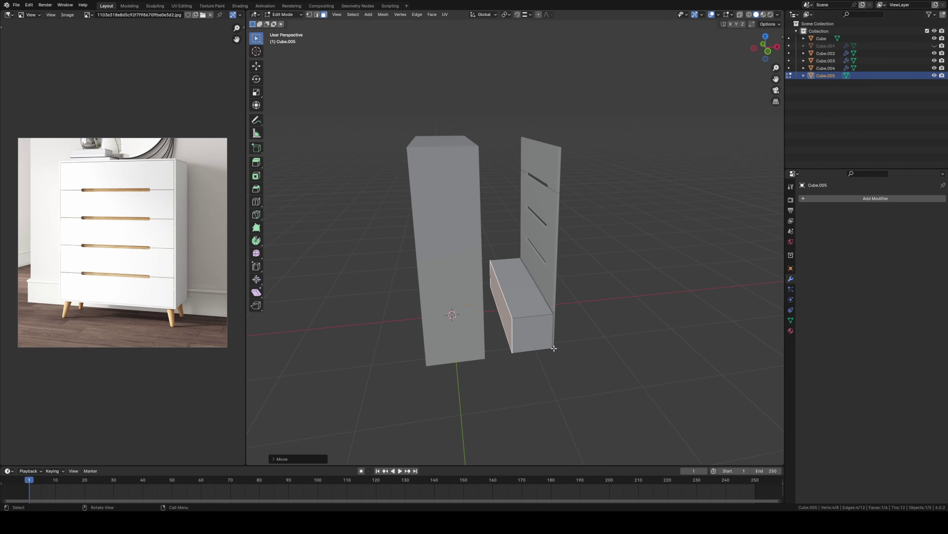
key("Tab")
Step: Reselect the box and reposition one of its faces in Edit Mode
mouse_move(561, 361)
middle_mouse_down()
mouse_move(500, 340)
mouse_move(441, 348)
mouse_move(510, 365)
mouse_move(488, 353)
mouse_move(442, 367)
middle_mouse_up()
left_click(481, 341)
scroll(438, 356, "up", 3)
left_click(523, 379)
key("Tab")
key("g")
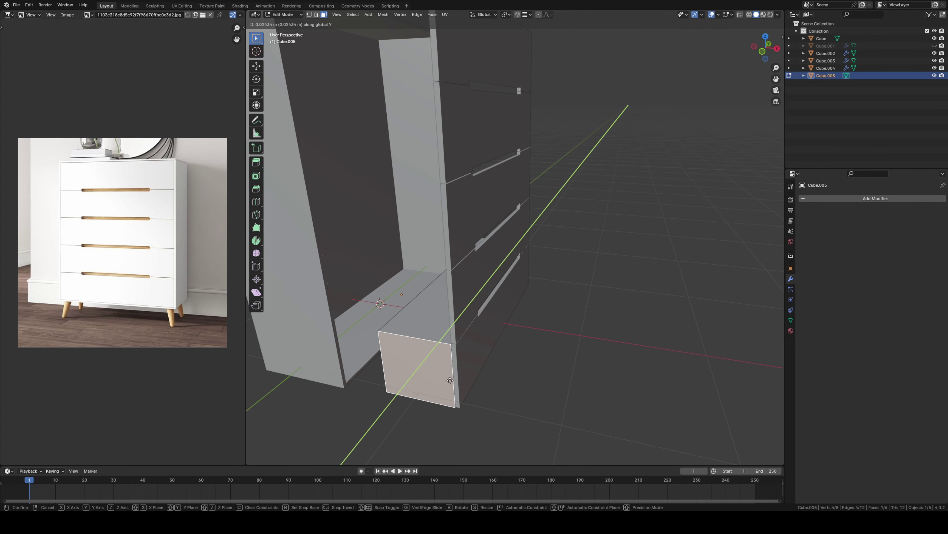
left_click(450, 380)
Step: Move the box's side face along Y to fit the chest front
mouse_move(450, 380)
middle_mouse_down()
mouse_move(444, 355)
mouse_move(561, 334)
middle_mouse_up()
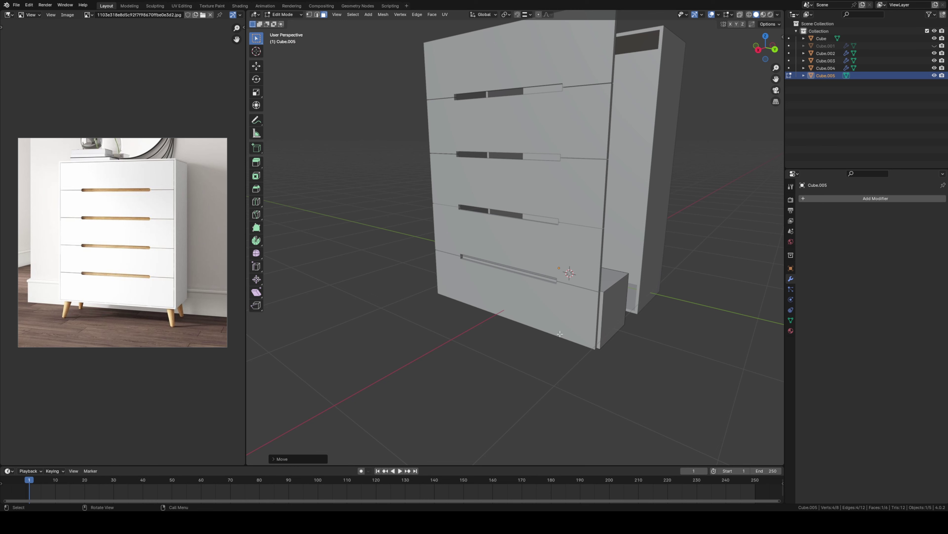
left_click(620, 319)
key("g")
key("y")
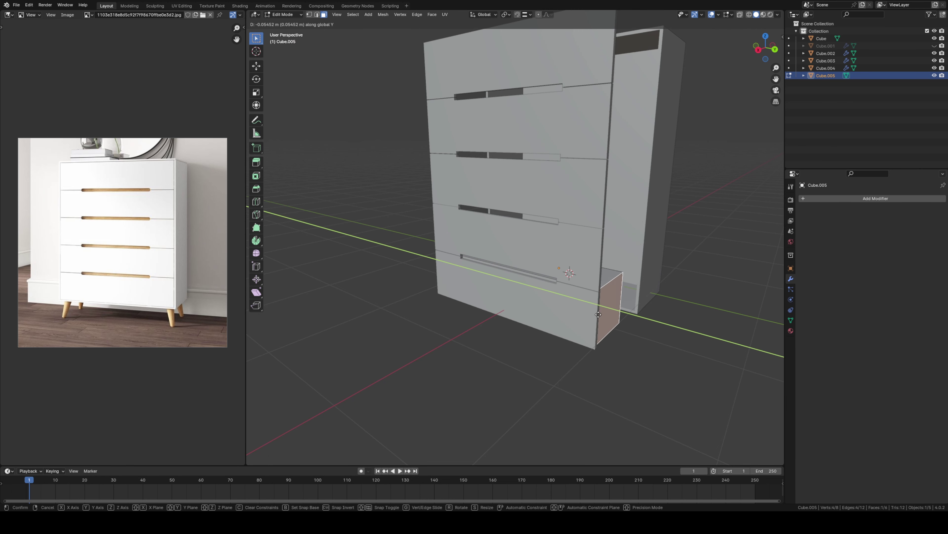
left_click(595, 315)
mouse_move(595, 315)
middle_mouse_down()
mouse_move(533, 358)
mouse_move(543, 340)
mouse_move(536, 358)
middle_mouse_up()
key("Tab")
Step: Apply the box's transforms and set its origin to geometry
left_click(542, 337)
left_click(543, 341)
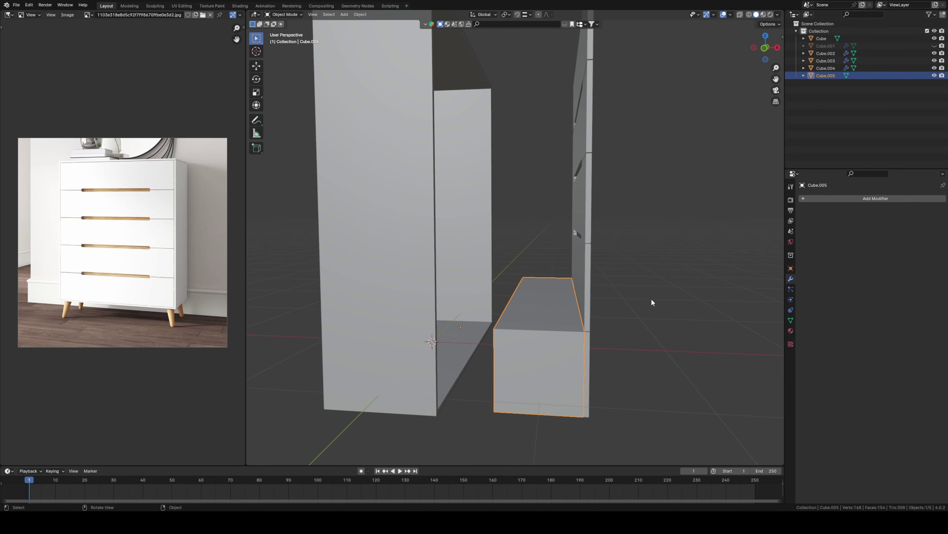
middle_click_drag(652, 298, 637, 312)
key("ctrl+a")
left_click(525, 356)
right_click(525, 356)
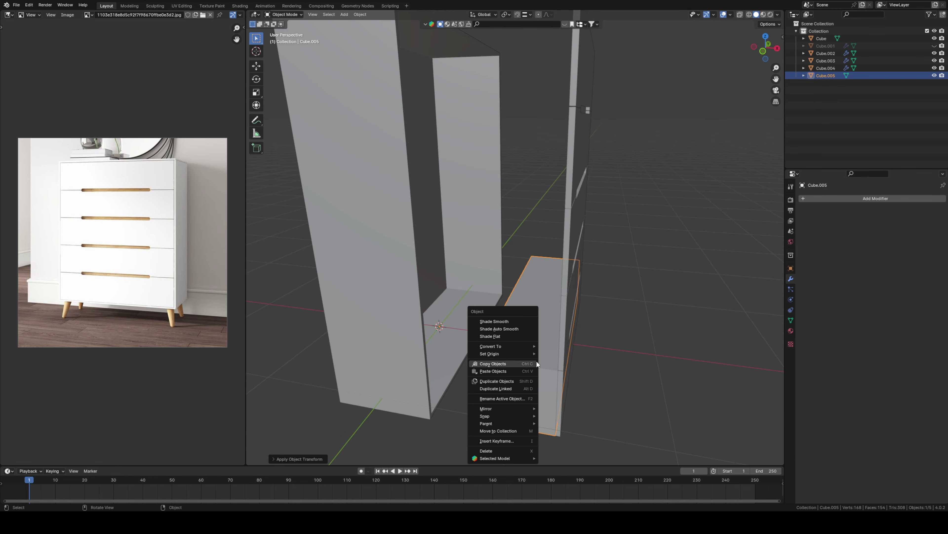
left_click(553, 364)
middle_click_drag(552, 362, 552, 368)
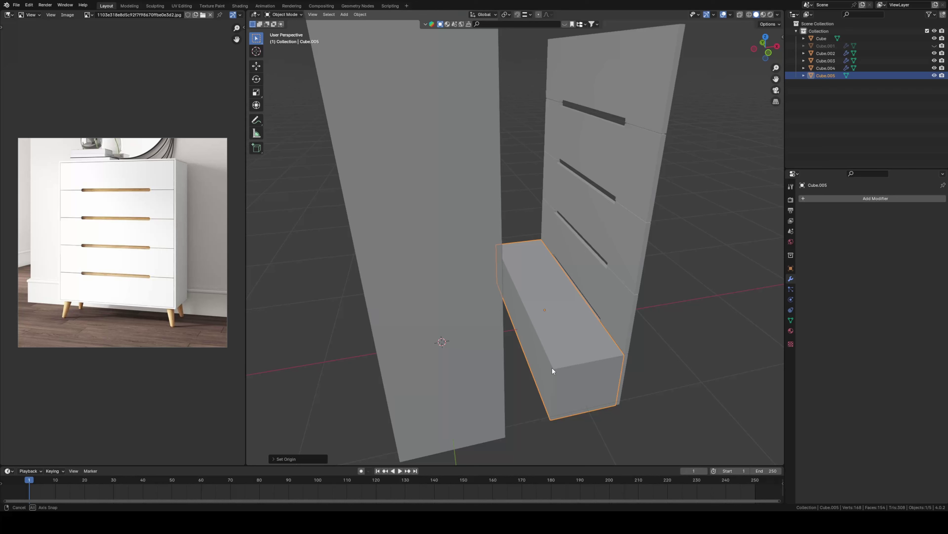
Step: Delete the box's top face to leave an open-topped tray
key("Tab")
left_click(567, 337)
key("x")
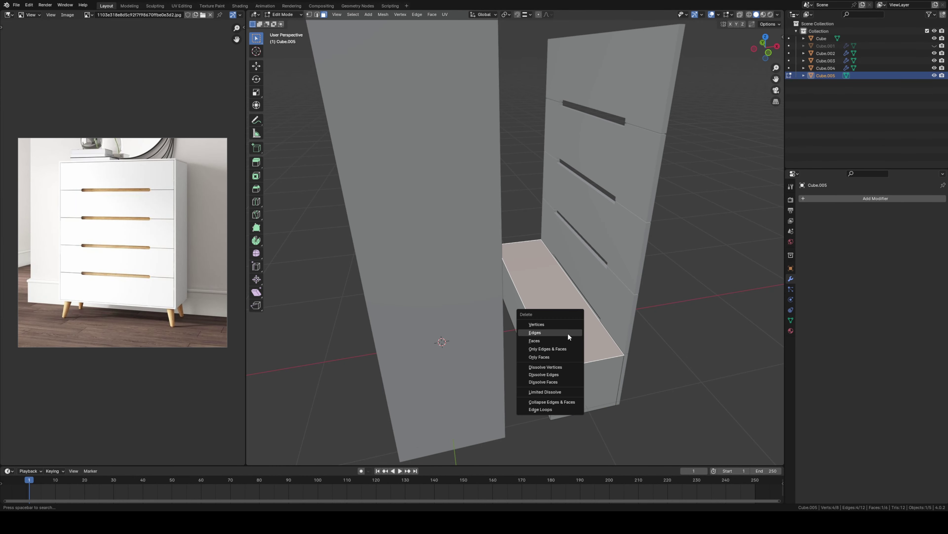
left_click(557, 357)
key("Tab")
middle_click_drag(586, 368, 542, 339)
scroll(565, 345, "up", 3)
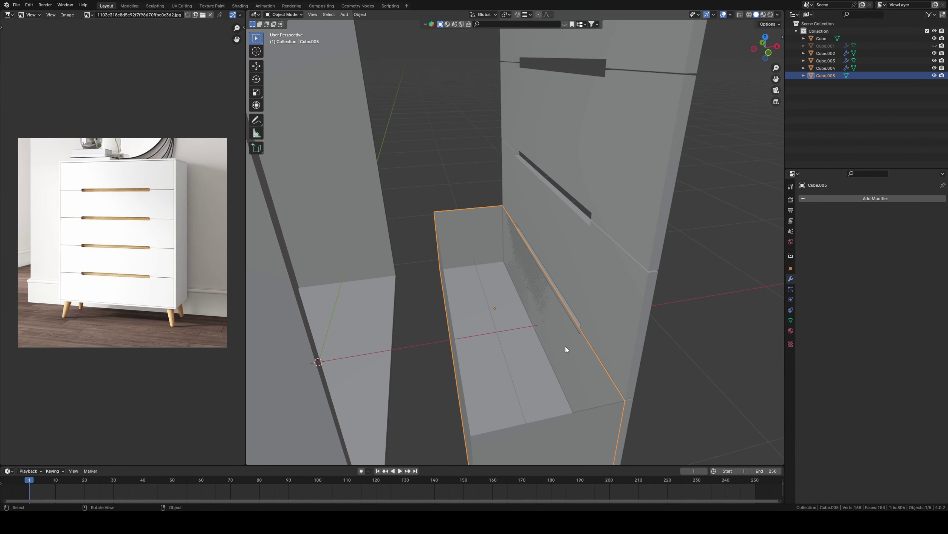
left_click(851, 196)
mouse_move(812, 198)
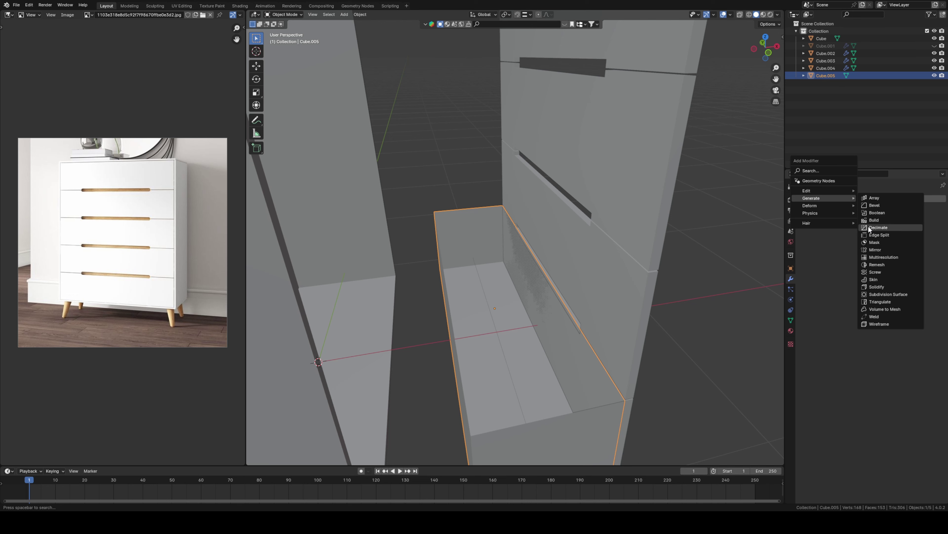
Step: Add a Solidify modifier giving the drawer box 0.024 m walls with Even Thickness on
key("Escape")
left_click(860, 202)
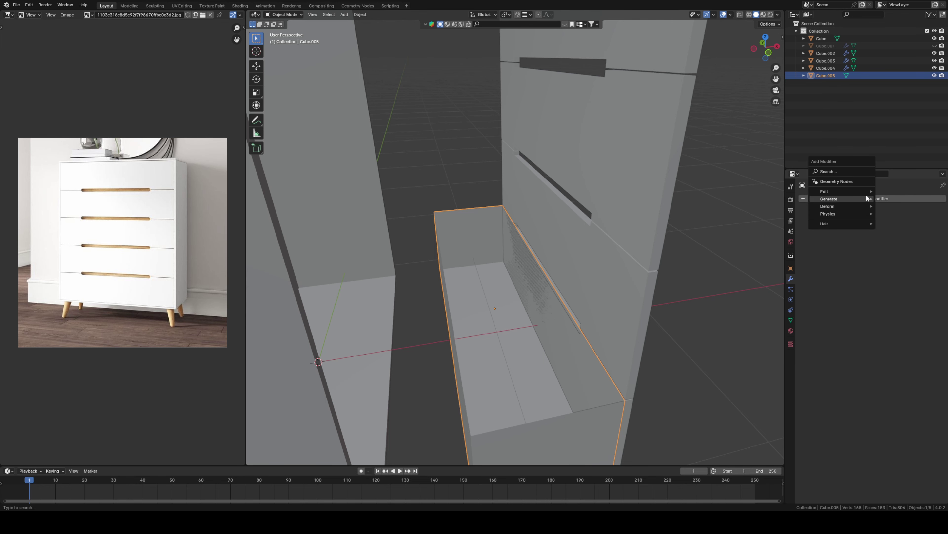
left_click(894, 287)
mouse_move(755, 298)
middle_mouse_down()
mouse_move(638, 259)
mouse_move(636, 295)
mouse_move(811, 264)
middle_mouse_up()
left_click_drag(896, 247, 911, 248)
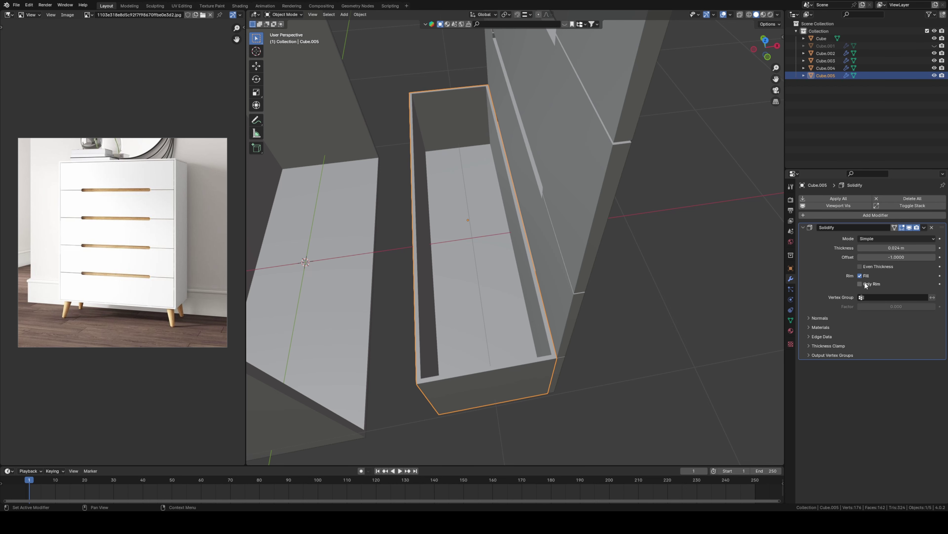
left_click(860, 266)
left_click(665, 332)
mouse_move(662, 330)
middle_mouse_down()
mouse_move(639, 300)
mouse_move(593, 303)
mouse_move(526, 280)
mouse_move(523, 289)
mouse_move(604, 303)
mouse_move(565, 314)
mouse_move(599, 363)
mouse_move(633, 356)
mouse_move(560, 334)
middle_mouse_up()
left_click(523, 309)
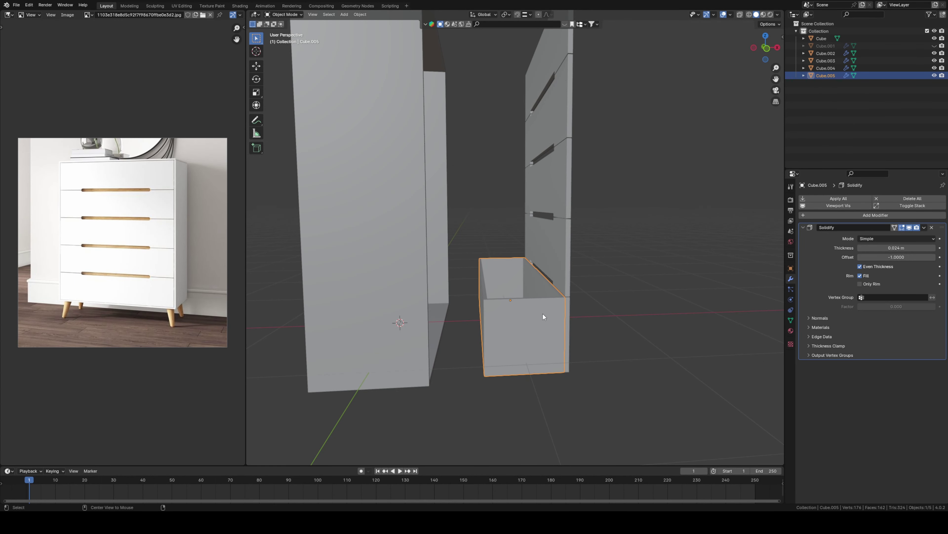
Step: Duplicate the drawer box upward and vertex-snap the copy onto the first box
key("shift+d")
key("z")
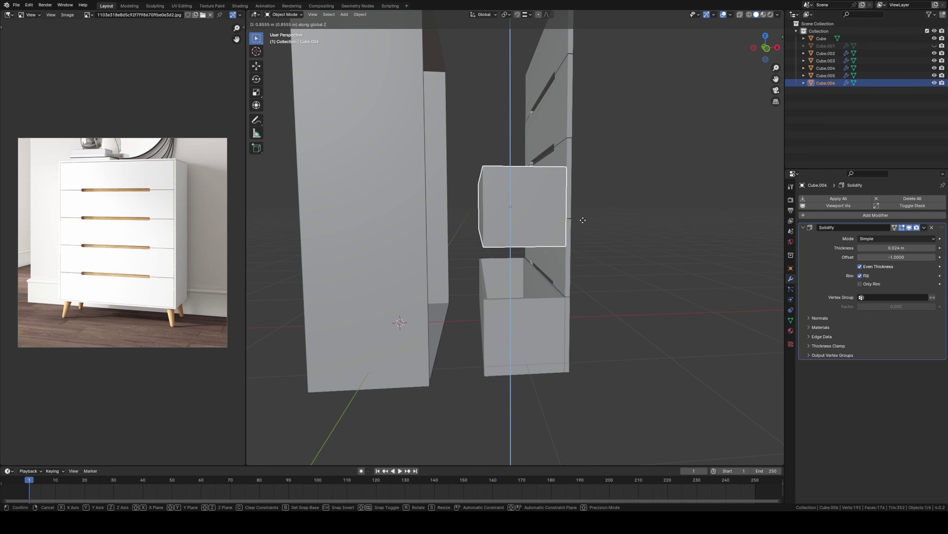
left_click(574, 226)
middle_click_drag(576, 221, 544, 275)
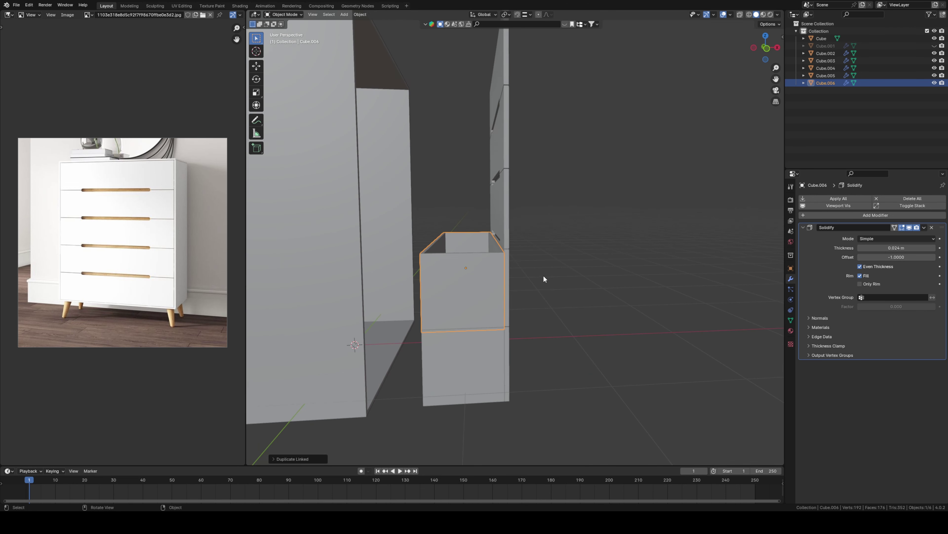
scroll(553, 261, "up", 5)
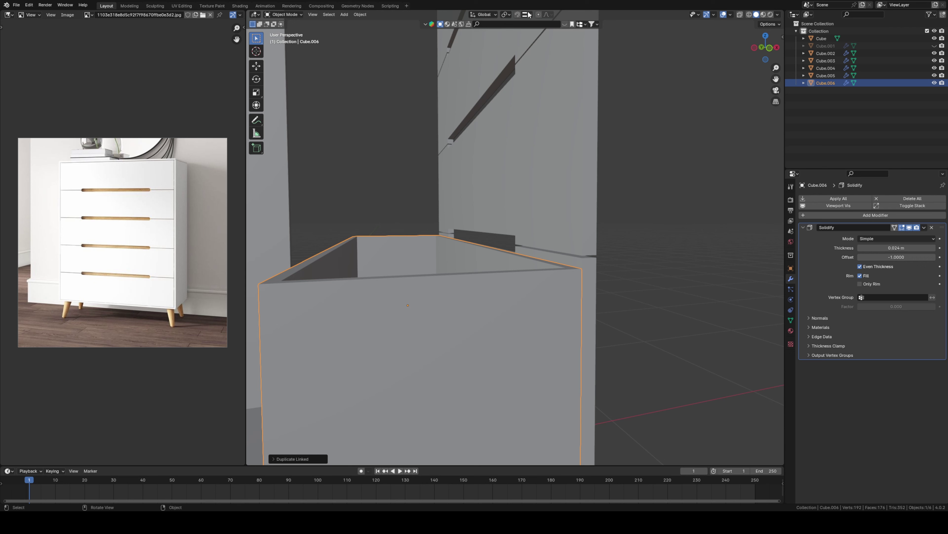
left_click(529, 14)
left_click(510, 61)
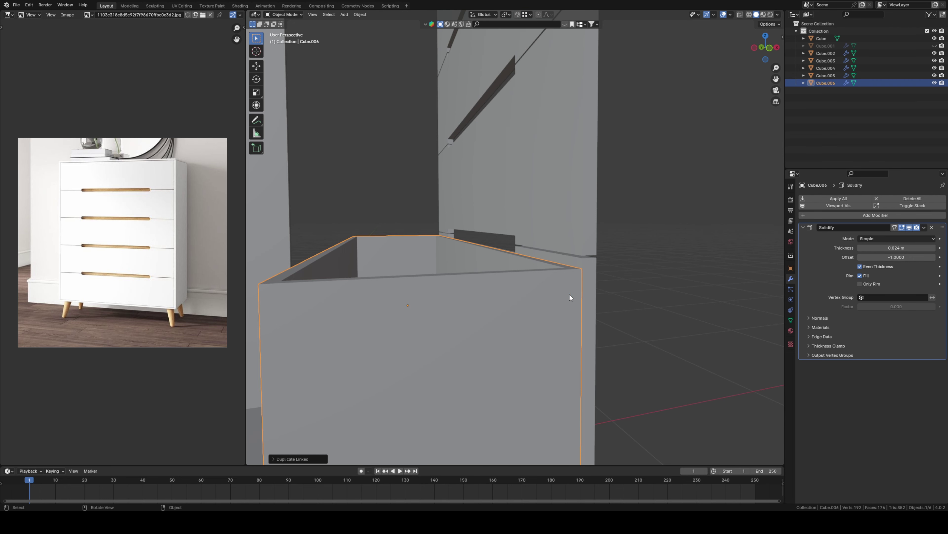
key("g")
key("z")
left_click(584, 268)
scroll(528, 270, "down", 3)
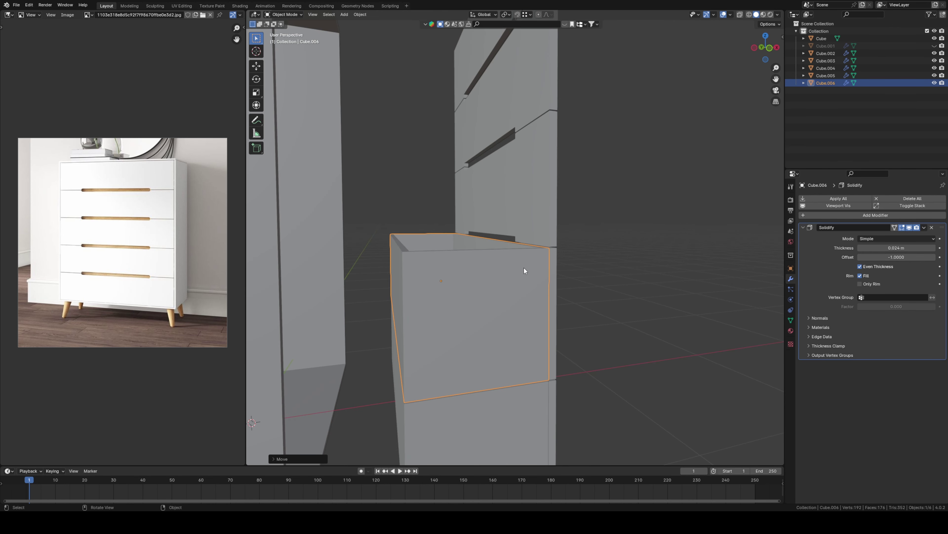
Step: Stack the third and fourth drawer box copies vertically onto the column
key("shift+d")
key("z")
key("ctrl")
left_click(558, 111)
middle_click_drag(561, 111, 530, 255)
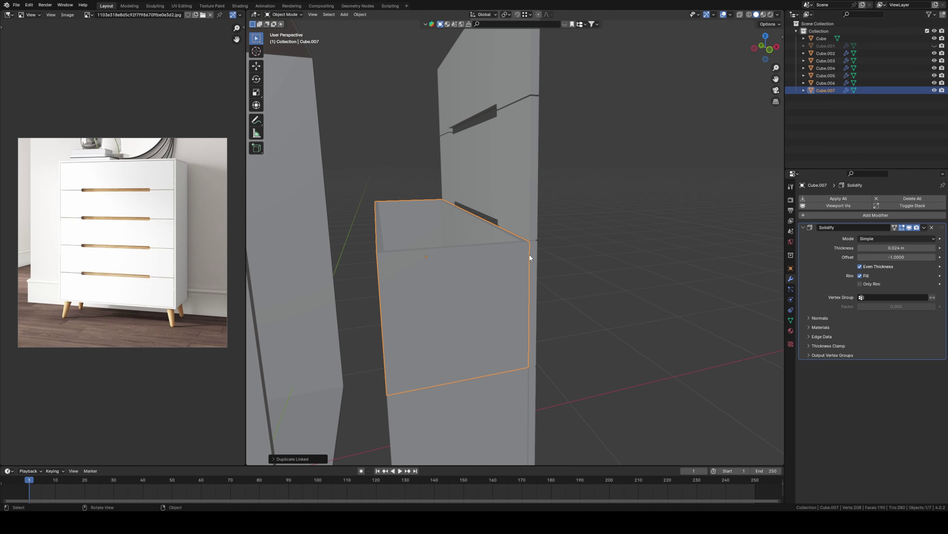
key("alt+d")
key("z")
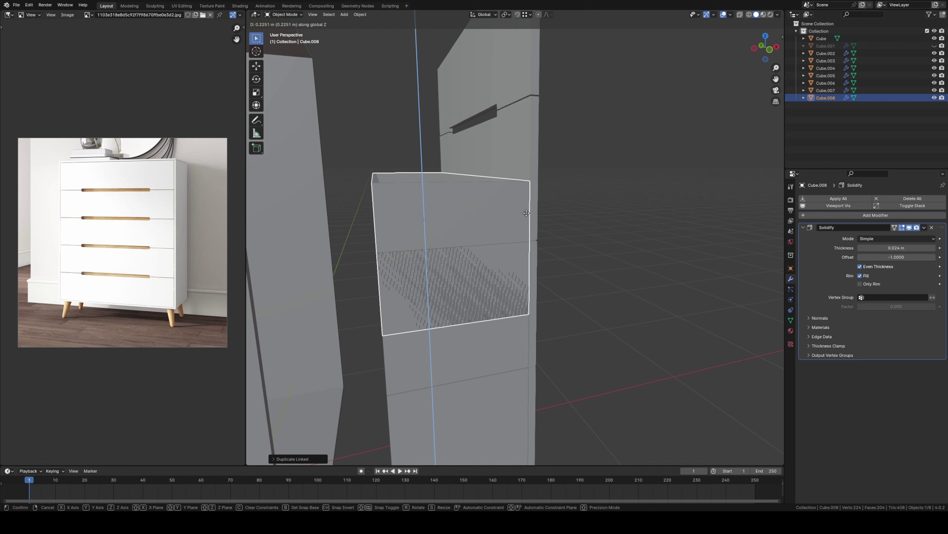
left_click(536, 104)
middle_click_drag(561, 121, 538, 244)
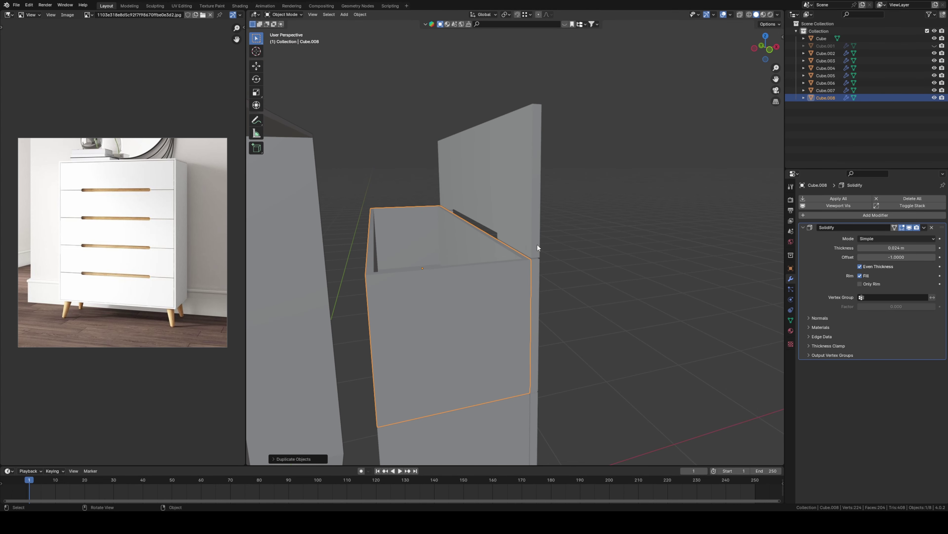
Step: Place a fifth drawer box copy on top of the stack
key("shift+d")
key("y")
key("z")
left_click(539, 110)
mouse_move(540, 109)
middle_mouse_down()
mouse_move(541, 217)
mouse_move(488, 260)
mouse_move(432, 241)
mouse_move(508, 267)
mouse_move(529, 257)
mouse_move(492, 242)
mouse_move(436, 245)
mouse_move(479, 246)
middle_mouse_up()
scroll(541, 217, "down", 4)
left_click(544, 236)
scroll(444, 242, "up", 4)
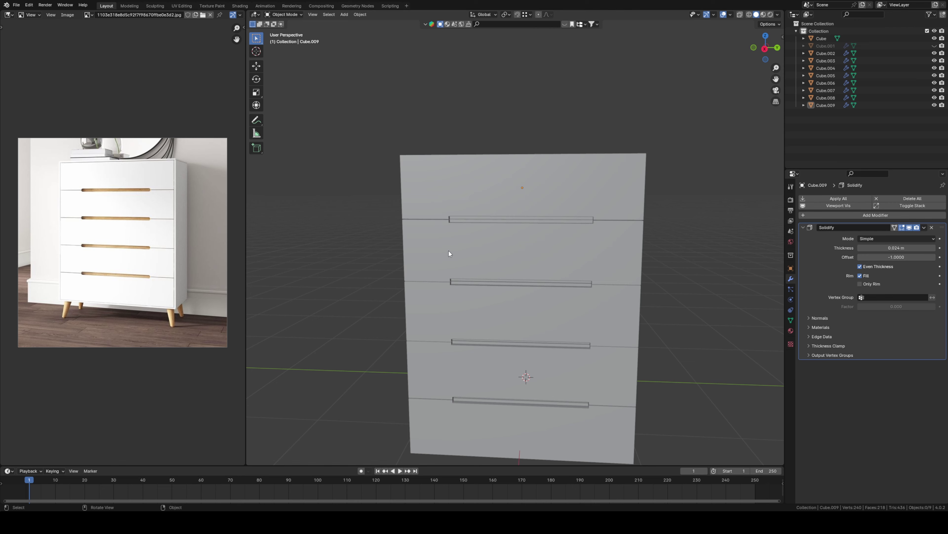
Step: Select the three drawer-front boards Cube.002, Cube.003 and Cube.004
left_click(464, 203)
middle_click_drag(464, 202, 462, 236)
scroll(461, 239, "up", 3)
scroll(450, 251, "down", 3)
scroll(489, 251, "up", 2)
scroll(462, 276, "up", 1)
middle_click_drag(462, 275, 449, 245)
scroll(403, 334, "up", 4)
scroll(403, 334, "down", 2)
scroll(444, 291, "down", 4)
left_click(471, 323, "shift")
left_click(468, 402, "shift")
middle_click_drag(468, 401, 486, 338)
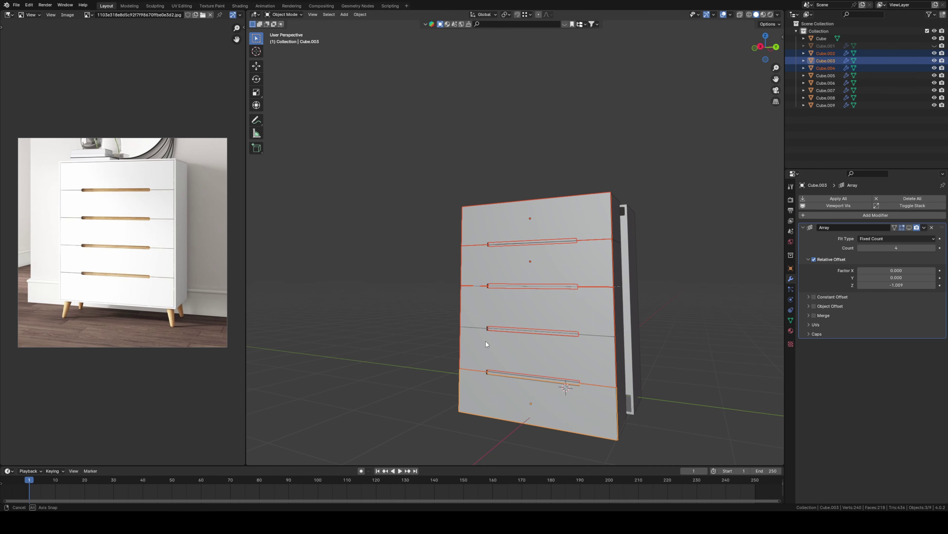
Step: In Edit Mode, edge-select three edges along the handle grooves
key("Tab")
scroll(383, 301, "up", 3)
scroll(383, 301, "up", 3)
mouse_move(383, 302)
middle_mouse_down()
mouse_move(369, 286)
mouse_move(670, 300)
middle_mouse_up()
key("2")
left_click(360, 285)
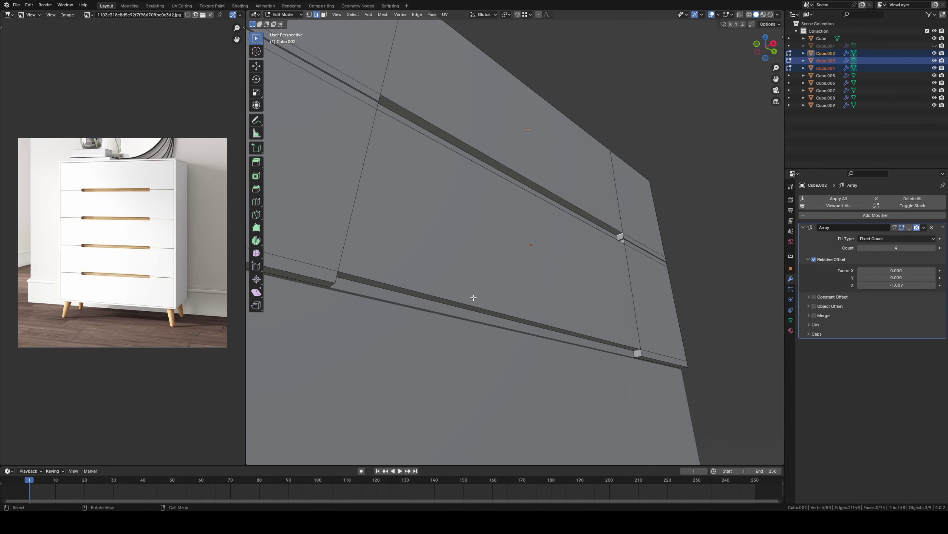
middle_click_drag(614, 349, 373, 337)
left_click(373, 337, "shift")
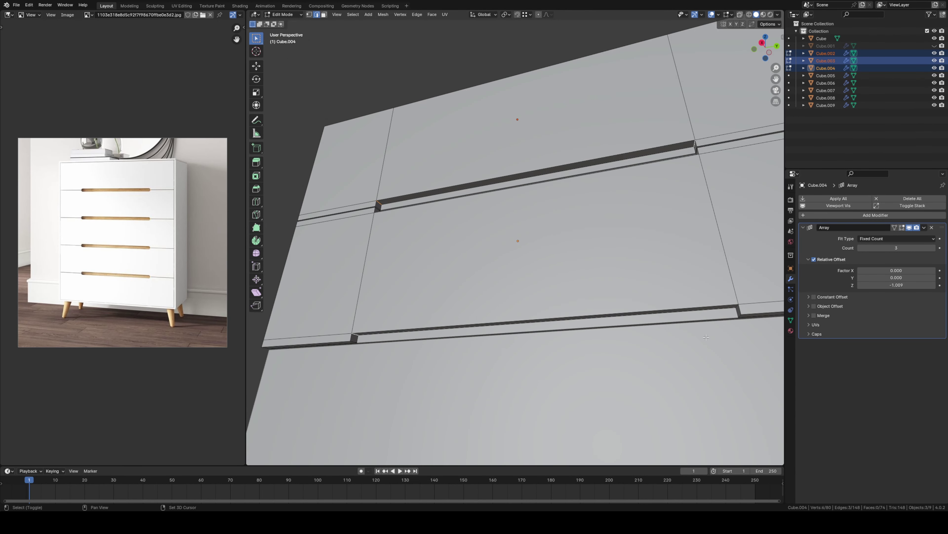
mouse_move(736, 306)
middle_mouse_down()
mouse_move(447, 264)
mouse_move(354, 226)
mouse_move(327, 179)
mouse_move(651, 177)
middle_mouse_up()
left_click(328, 174, "shift")
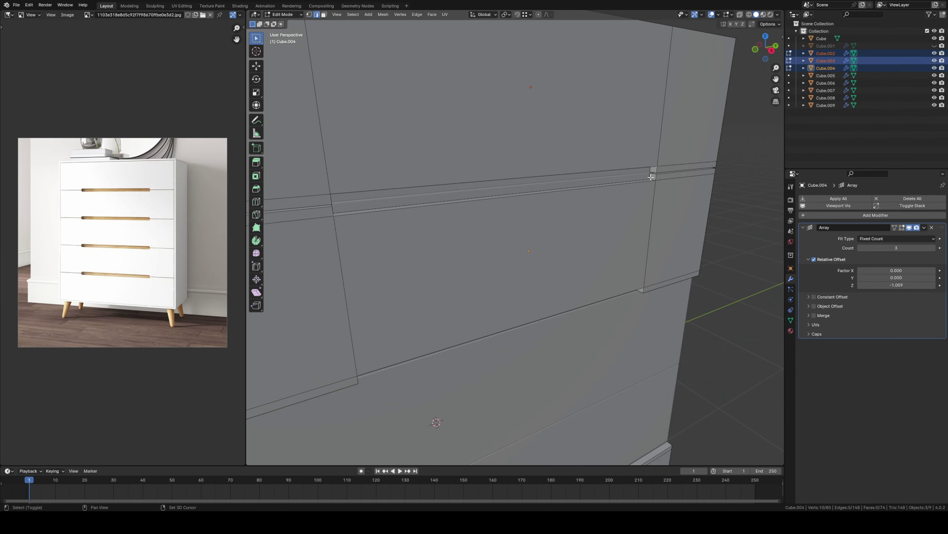
scroll(596, 327, "down", 3, "shift")
scroll(551, 327, "down", 2, "shift")
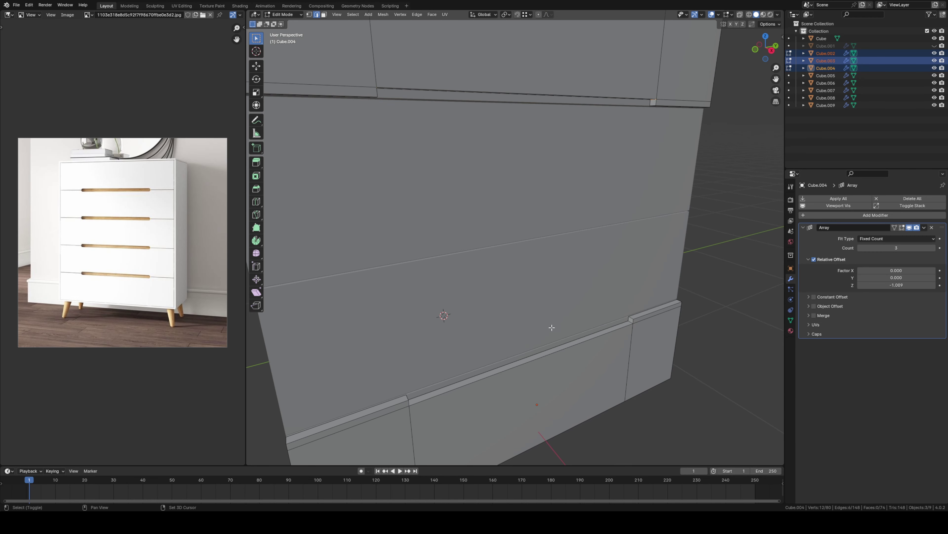
middle_click_drag(630, 320, 498, 335)
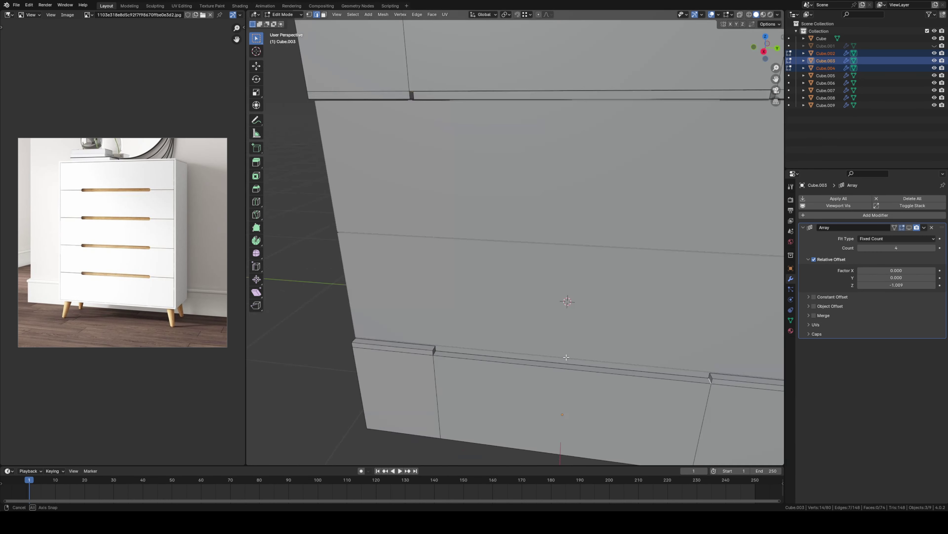
Step: Return to Object Mode and apply All Transforms to the front boards
key("Home")
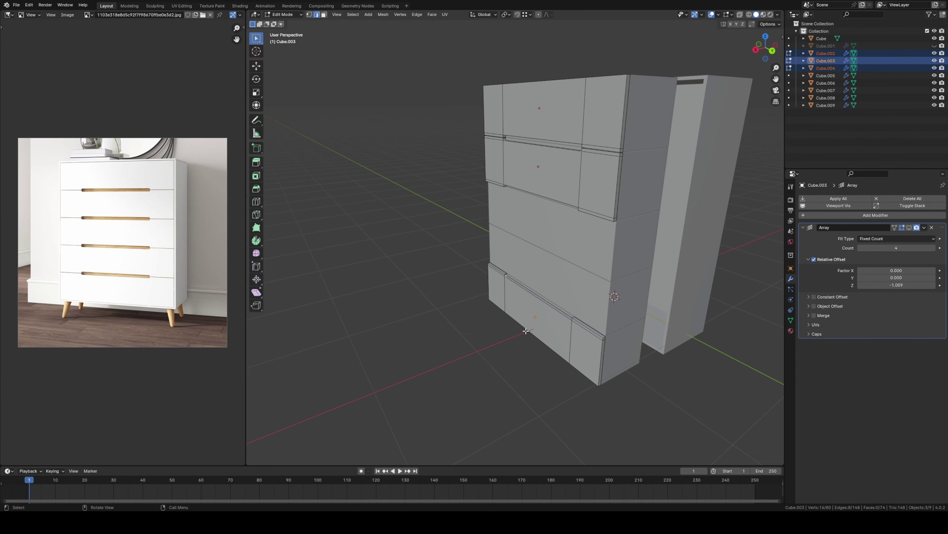
key("Tab")
key("KP_Divide")
key("ctrl+a")
left_click(559, 316)
Step: Set the front boards' origins to their centres and enter Edit Mode
right_click(558, 321)
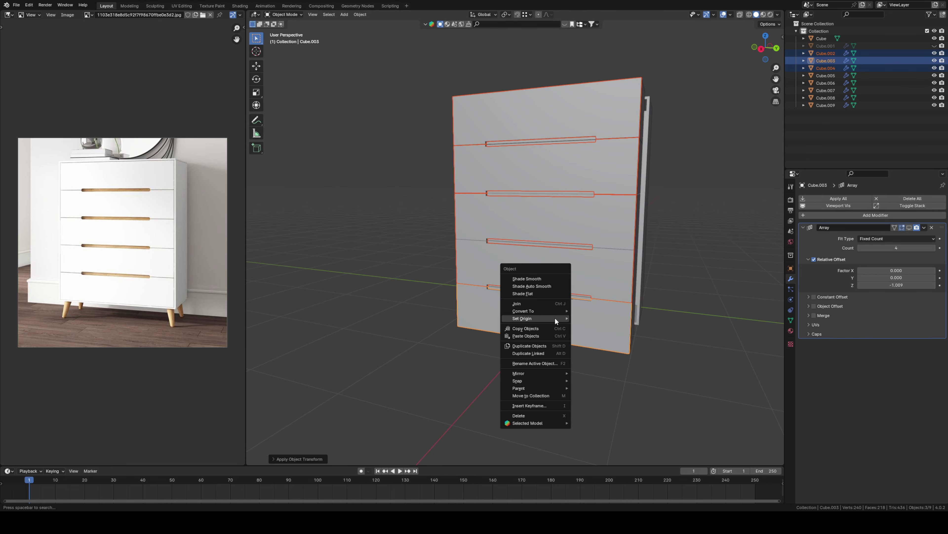
left_click(594, 324)
key("Tab")
scroll(556, 227, "up", 2)
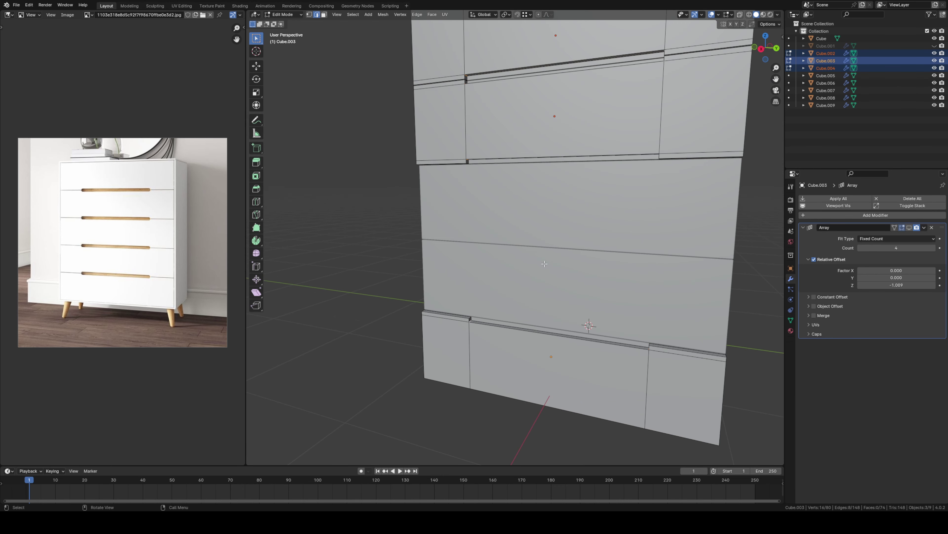
scroll(320, 206, "up", 3)
Step: Bevel the groove corner edges with 4 segments at about 0.026 m width
left_click(261, 192)
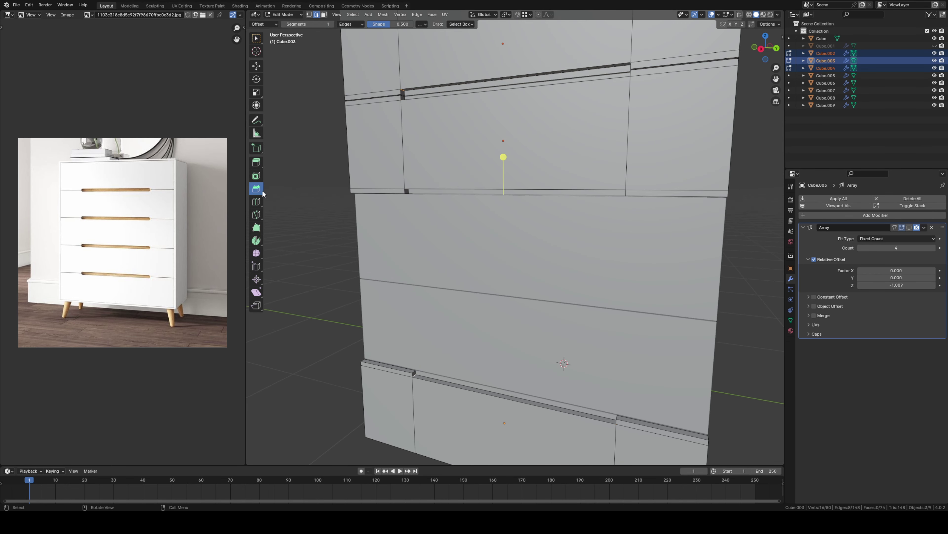
left_click_drag(502, 160, 505, 157)
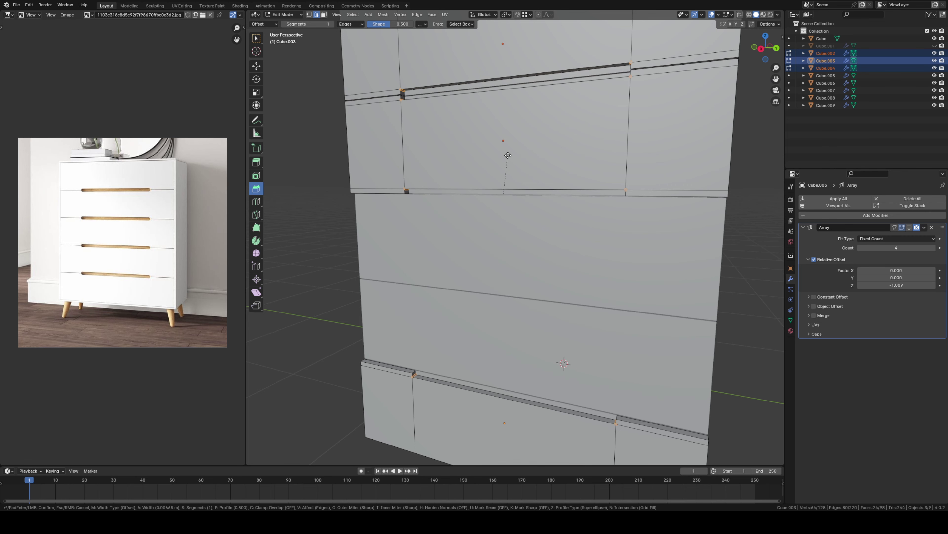
key("Escape")
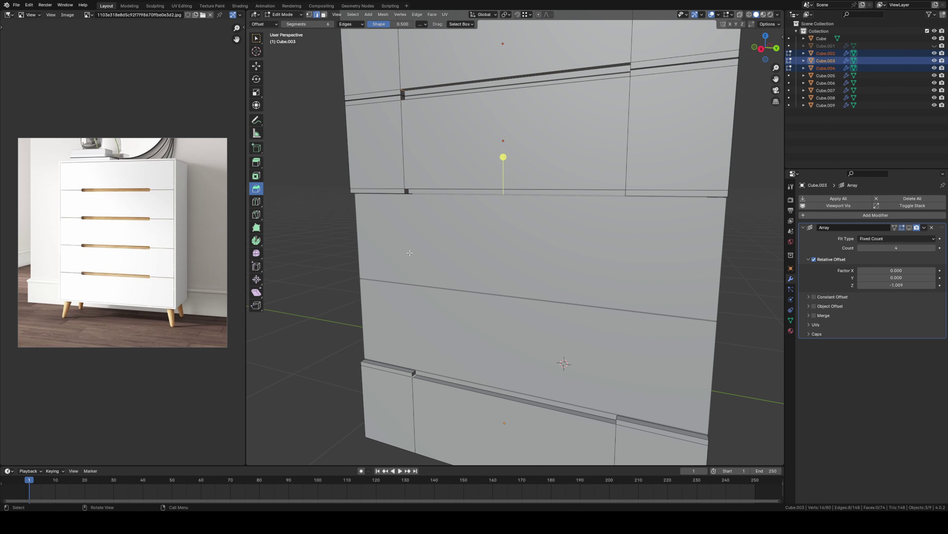
middle_click_drag(419, 253, 447, 248, "alt")
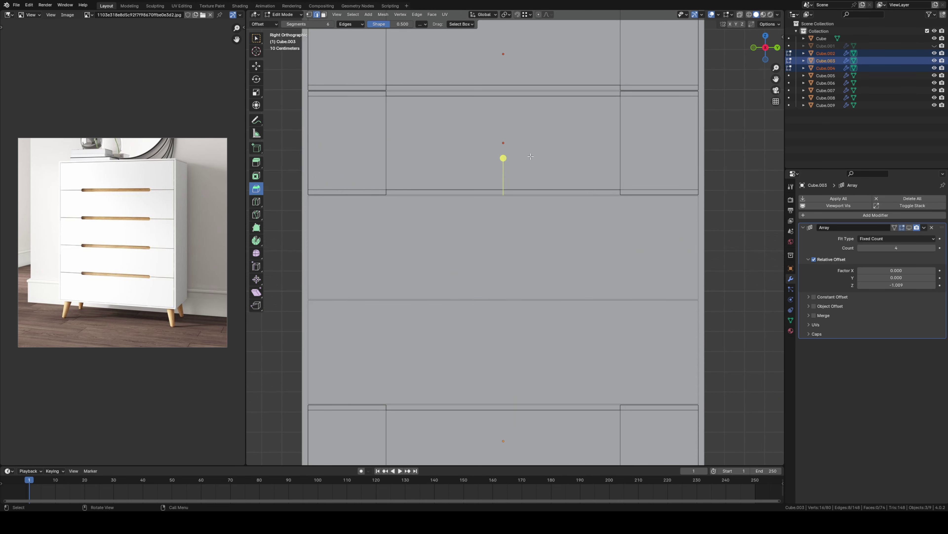
middle_click_drag(527, 158, 535, 307, "shift")
left_click_drag(511, 309, 519, 306)
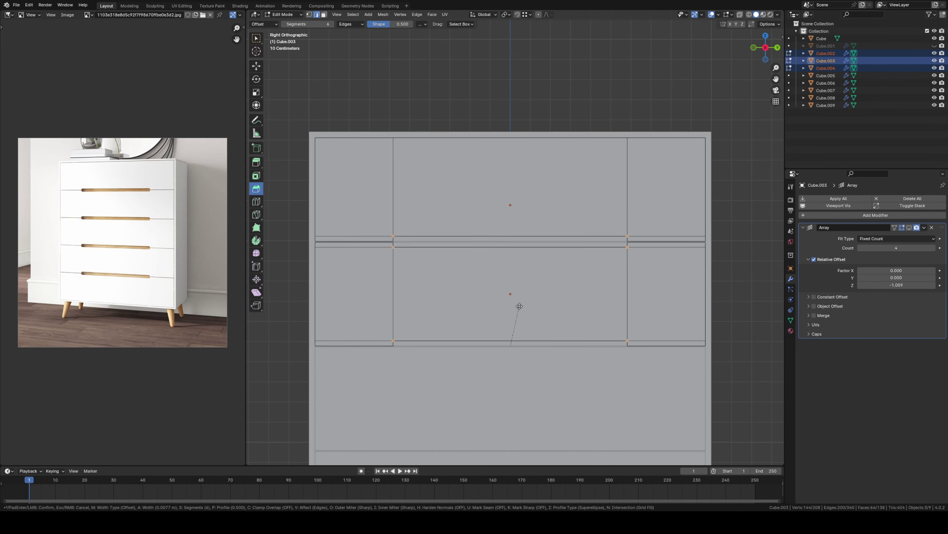
left_click_drag(547, 299, 510, 309)
Step: Go back to Object Mode and select a drawer piece in perspective view
key("Tab")
scroll(498, 286, "down", 2)
mouse_move(498, 286)
middle_mouse_down()
mouse_move(449, 309)
mouse_move(371, 315)
mouse_move(417, 328)
mouse_move(435, 280)
mouse_move(552, 298)
middle_mouse_up()
left_click(549, 304, "shift")
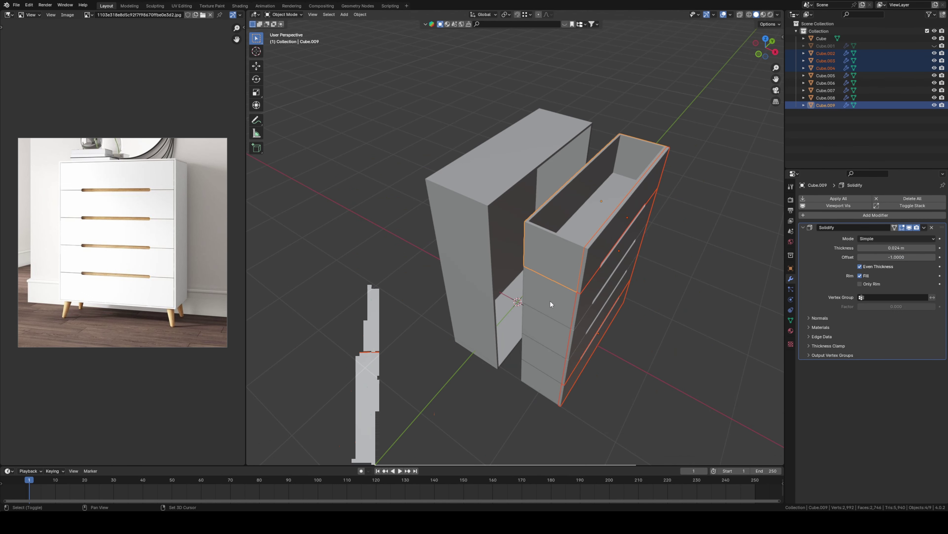
Step: Select all five drawers and slide them back along X into the cabinet body
left_click(543, 332, "shift")
left_click(545, 366, "shift")
left_click(544, 391, "shift")
key("g")
key("y")
key("x")
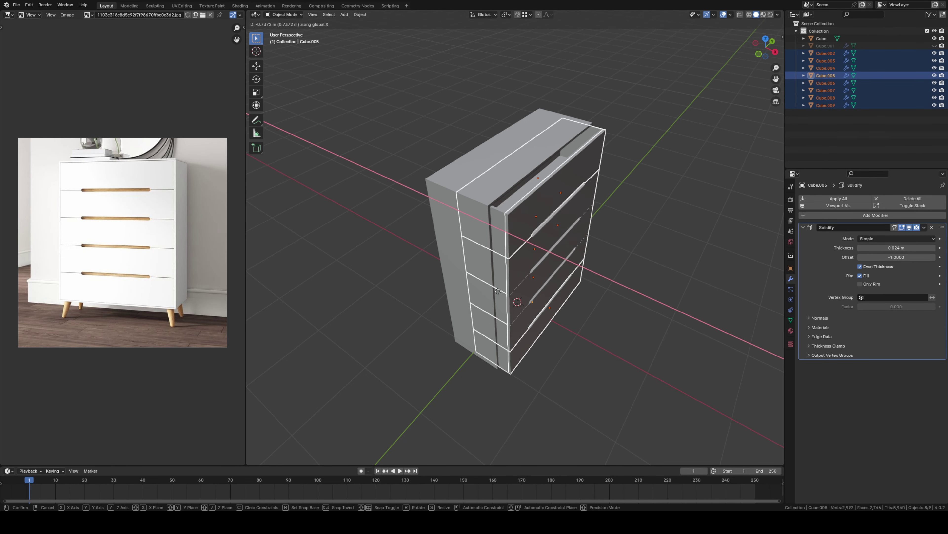
left_click(508, 296)
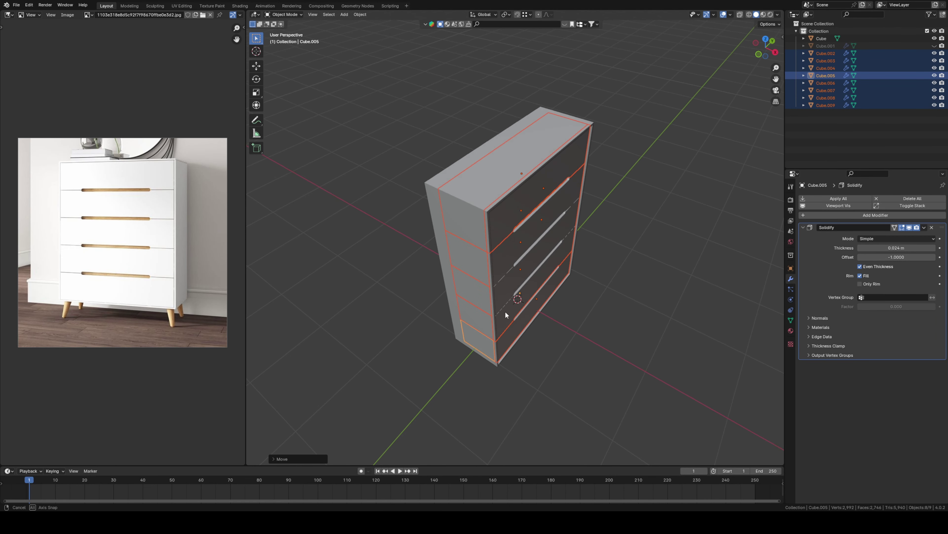
Step: Fine-tune the drawers' X position and snap the fronts inside the cabinet frame
scroll(506, 312, "up", 4)
key("g")
key("x")
key("x")
key("x")
key("x")
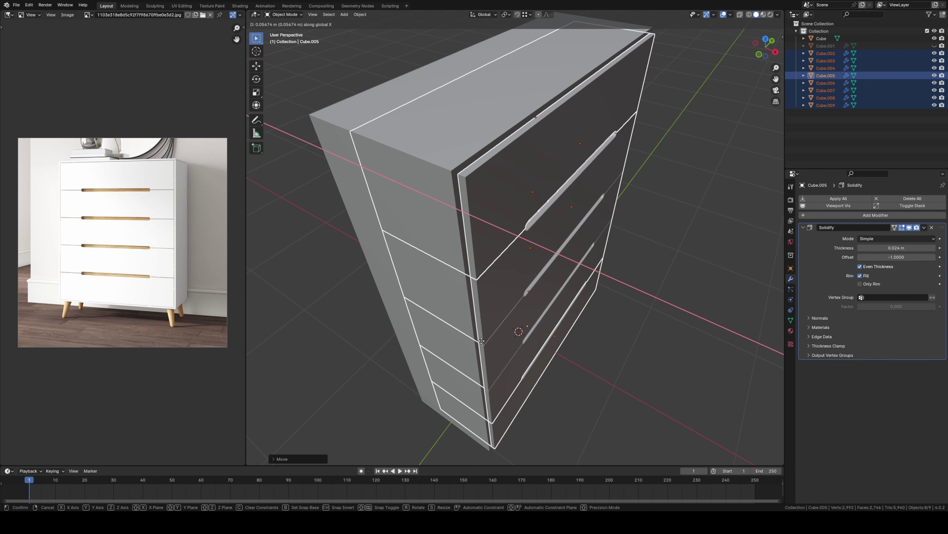
key("Return")
left_click(525, 15)
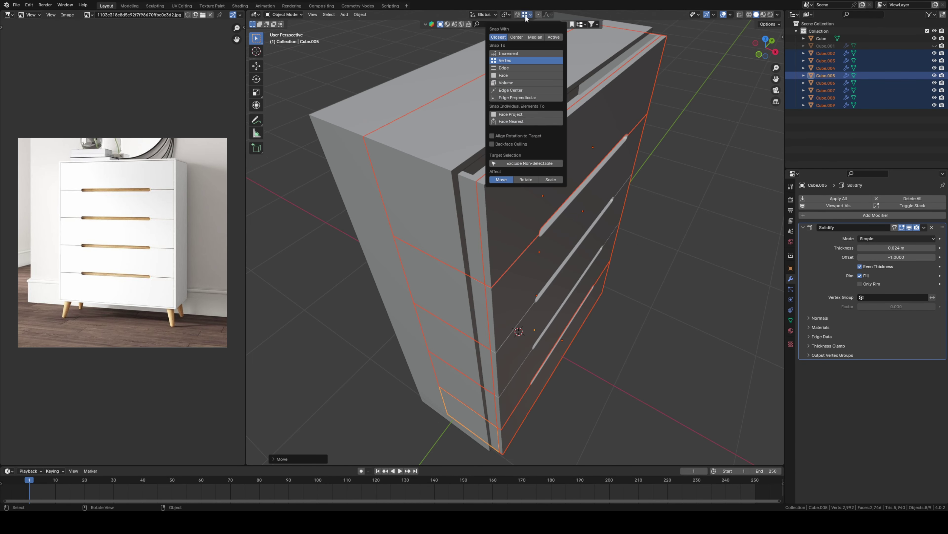
key("g")
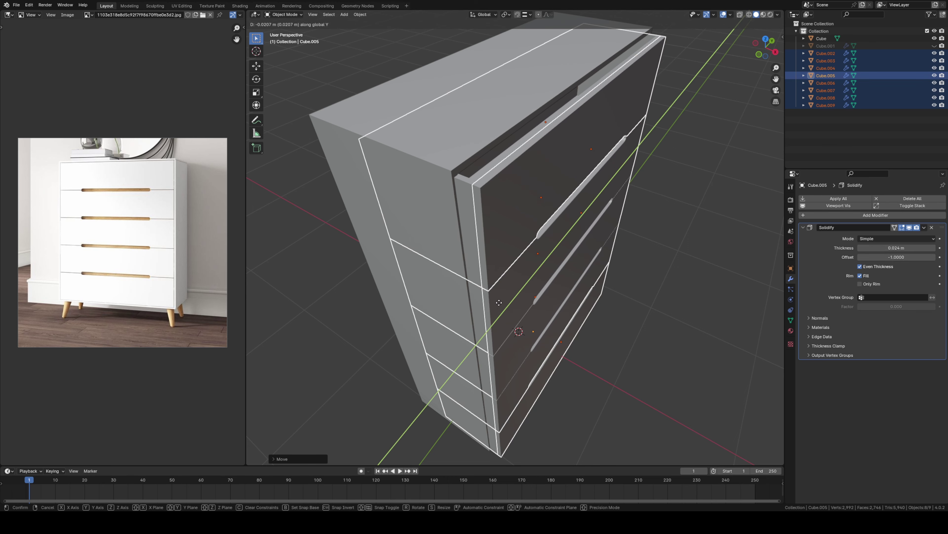
left_click(478, 305)
Step: Orbit around the cabinet to check the drawer fit, then deselect everything
middle_click_drag(478, 305, 460, 297)
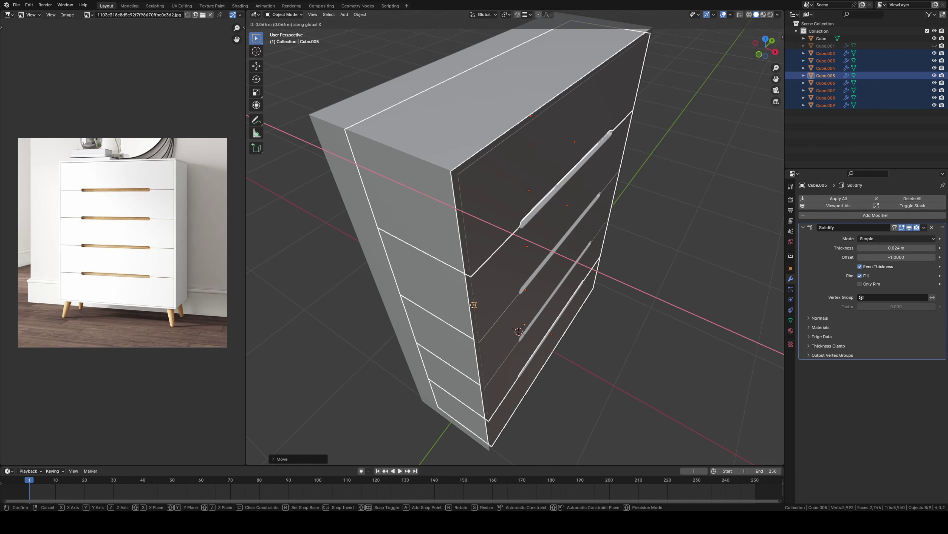
scroll(460, 297, "down", 5)
mouse_move(456, 280)
middle_mouse_down()
mouse_move(491, 283)
mouse_move(497, 322)
mouse_move(530, 347)
middle_mouse_up()
scroll(517, 337, "up", 3)
left_click(515, 347)
key("shift+a")
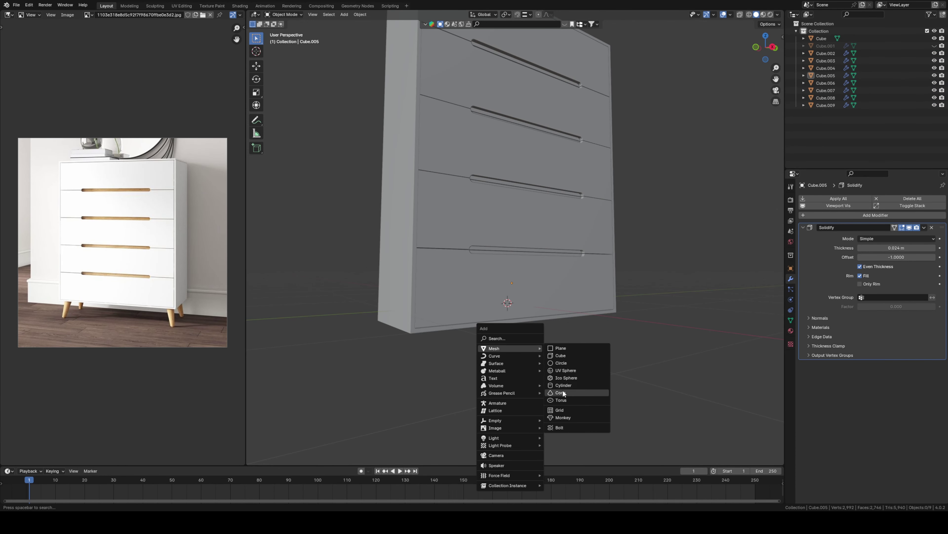
Step: Add a cylinder, shrink it, and lower it below the cabinet
left_click(561, 385)
middle_click_drag(561, 385, 555, 325)
scroll(555, 325, "down", 3)
key("s")
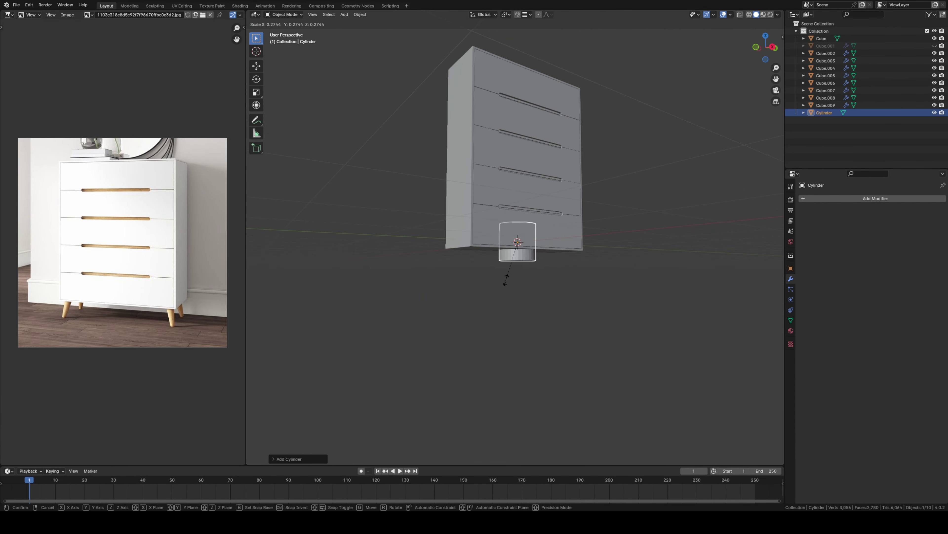
left_click(514, 265)
key("g")
key("z")
left_click(509, 301)
middle_click_drag(509, 301, 522, 337)
scroll(522, 337, "up", 3)
scroll(521, 339, "up", 2)
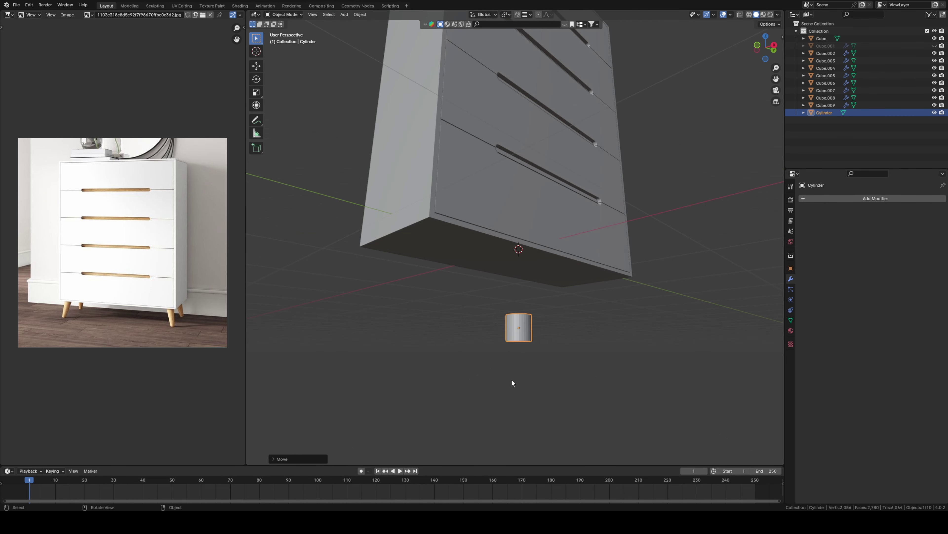
Step: Resize the cylinder and move it up to the cabinet's underside, toward its side
key("s")
key("x")
key("x")
key("x")
middle_click_drag(517, 371, 516, 376)
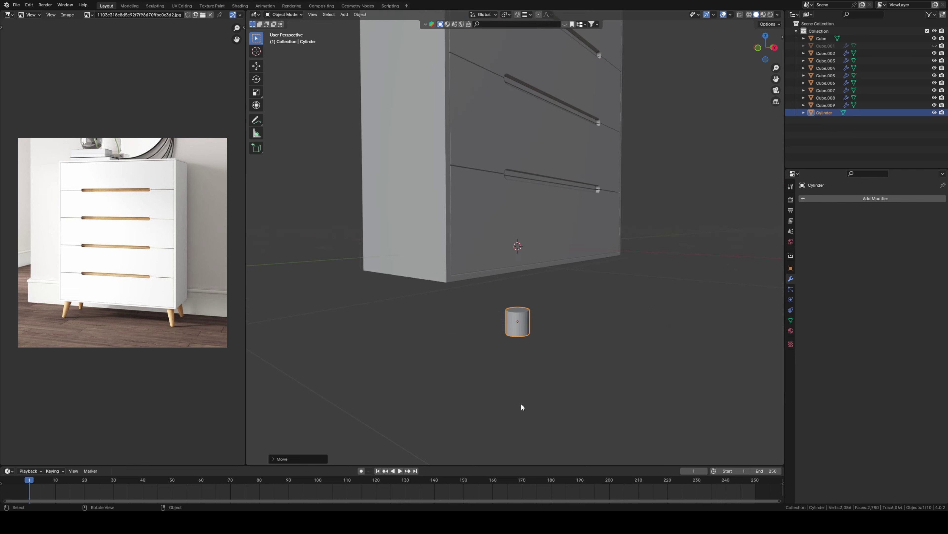
left_click(519, 373)
key("g")
key("z")
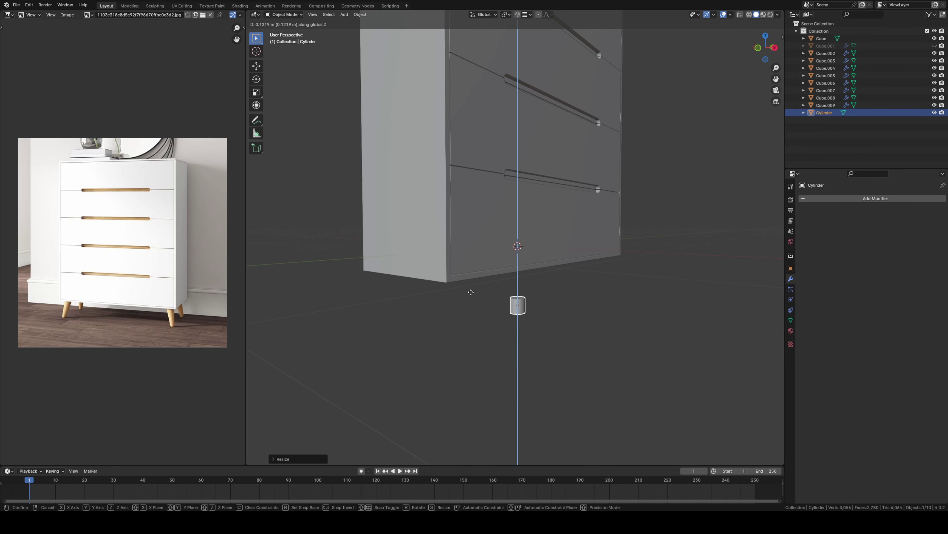
left_click(473, 281)
middle_click_drag(469, 283, 470, 282)
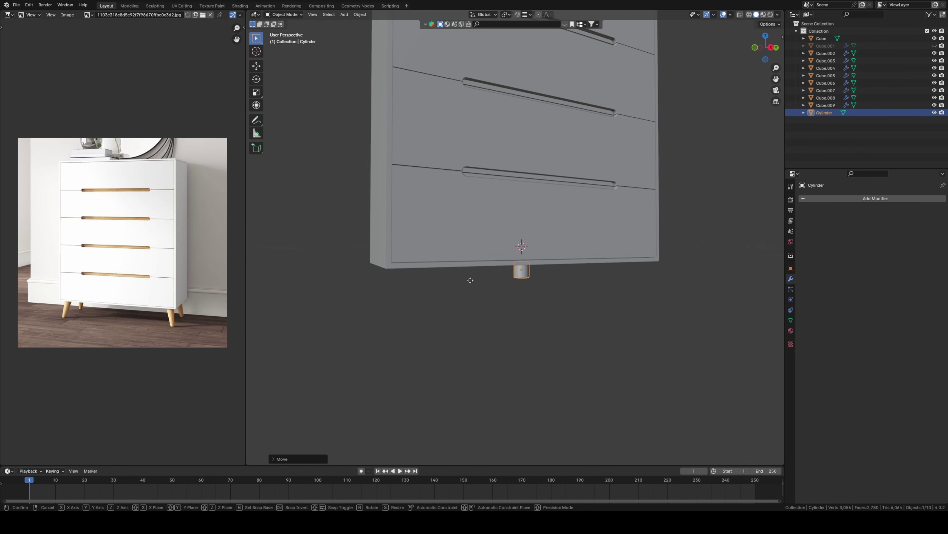
key("g")
key("y")
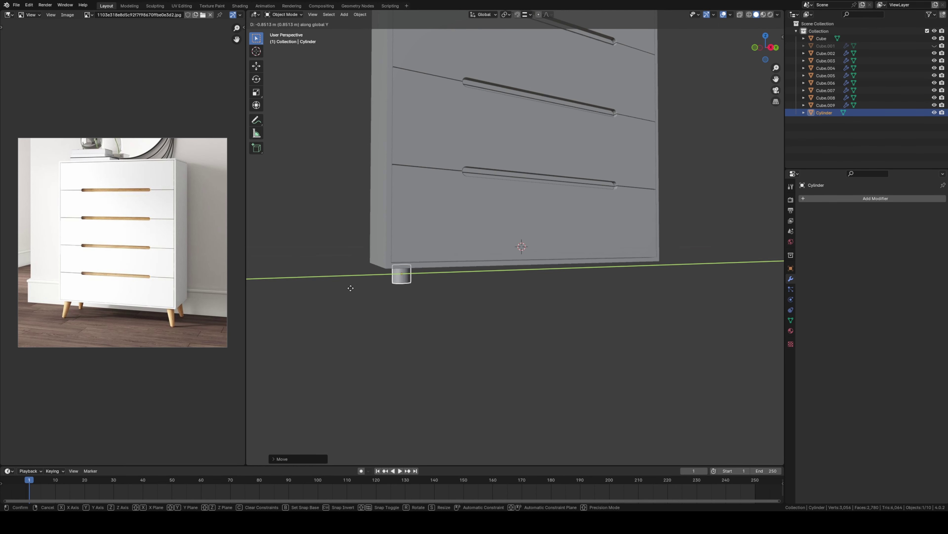
left_click(349, 286)
Step: From a bottom view, place the cylinder at the cabinet's front corner and adjust its size
key("KP_7")
key("ctrl+KP_7")
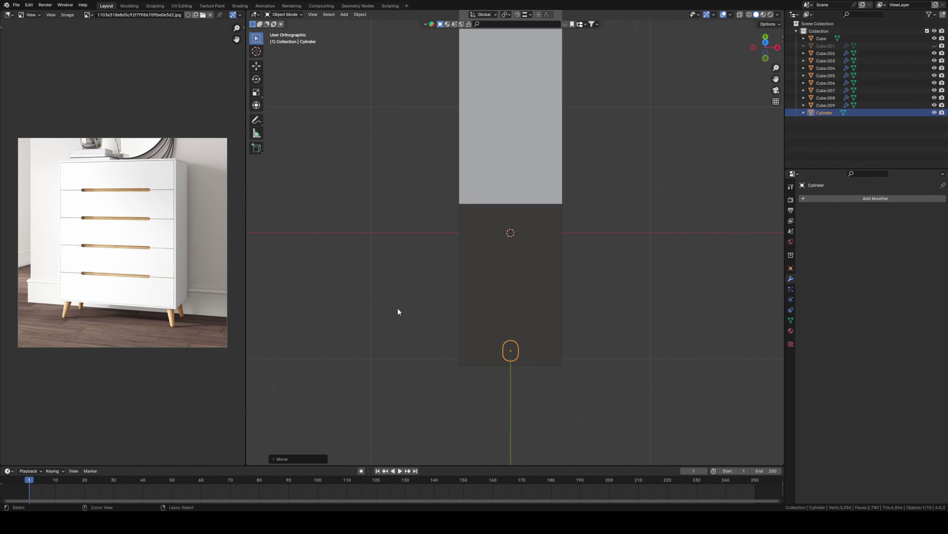
middle_click_drag(525, 194, 490, 286, "shift")
scroll(528, 250, "up", 2)
key("g")
key("y")
key("x")
key("y")
mouse_move(552, 283)
middle_mouse_down("shift")
mouse_move(542, 323)
mouse_move(502, 345)
mouse_move(530, 411)
middle_mouse_up("shift")
left_click(546, 323)
key("s")
left_click(521, 357)
mouse_move(521, 357)
middle_mouse_down()
mouse_move(518, 382)
mouse_move(500, 328)
mouse_move(508, 297)
middle_mouse_up()
Step: Move the cylinder down along Z so it sits snug under the cabinet
key("g")
key("z")
left_click(504, 300)
Step: In Edit Mode, rescale the cylinder's bottom face and pull it down to lengthen the leg
key("Tab")
key("3")
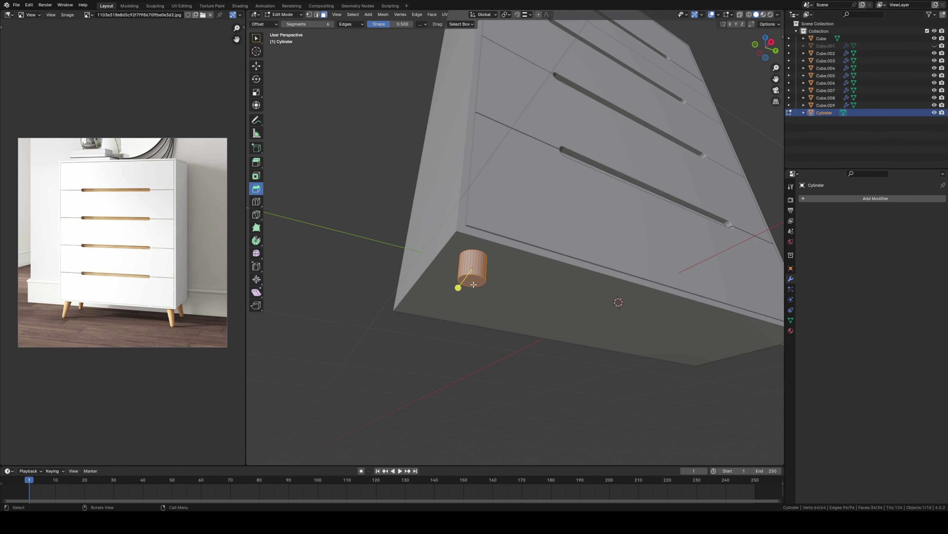
left_click(472, 287)
key("s")
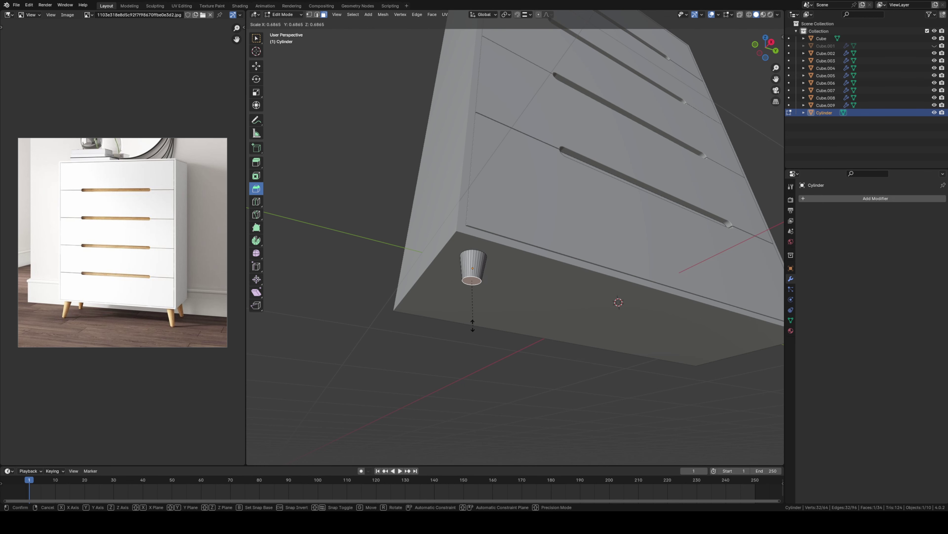
left_click(482, 341)
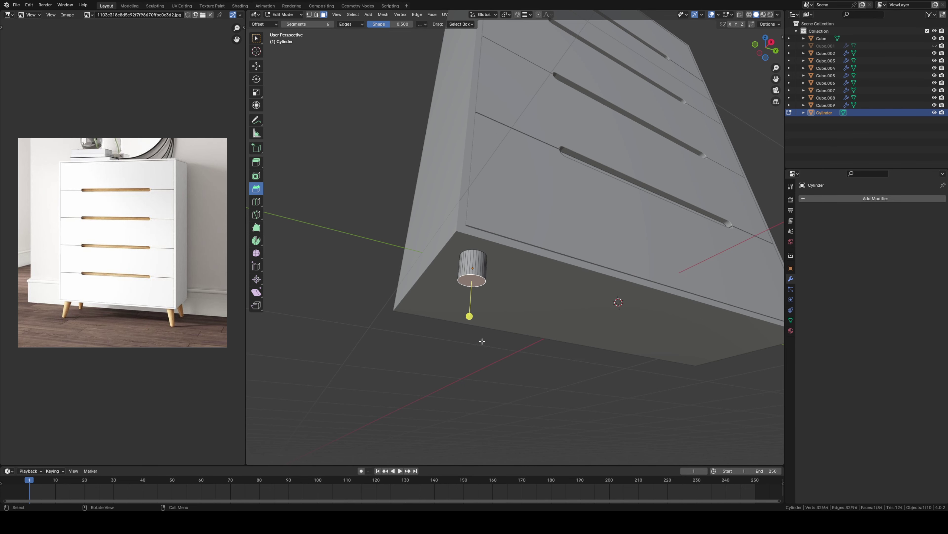
key("g")
key("z")
left_click(475, 359)
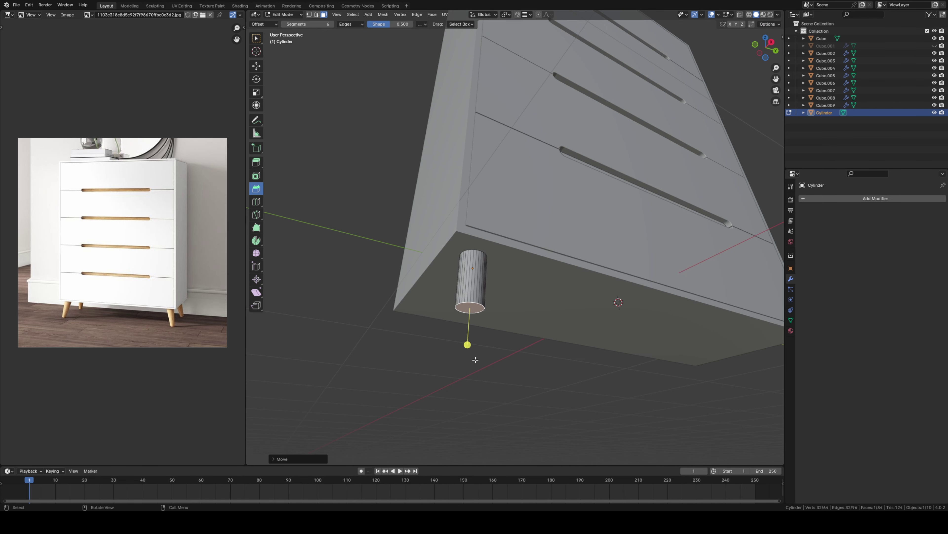
mouse_move(475, 359)
middle_mouse_down()
mouse_move(503, 351)
mouse_move(484, 376)
middle_mouse_up()
scroll(503, 351, "down", 5)
scroll(484, 375, "up", 7)
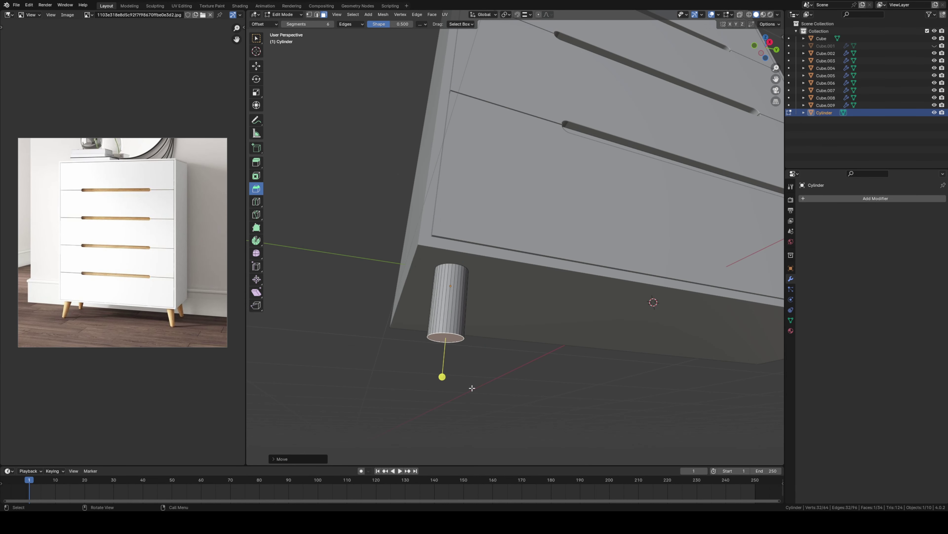
Step: Add a loop cut and shrink the bottom face so the leg tapers toward its foot
key("s")
left_click(466, 395)
key("2")
left_click(443, 279)
key("3")
left_click(445, 338)
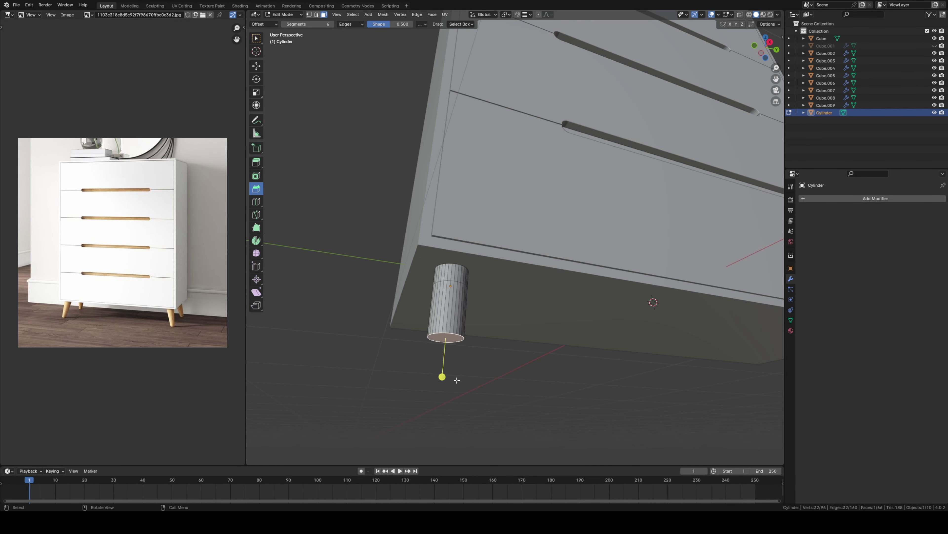
key("s")
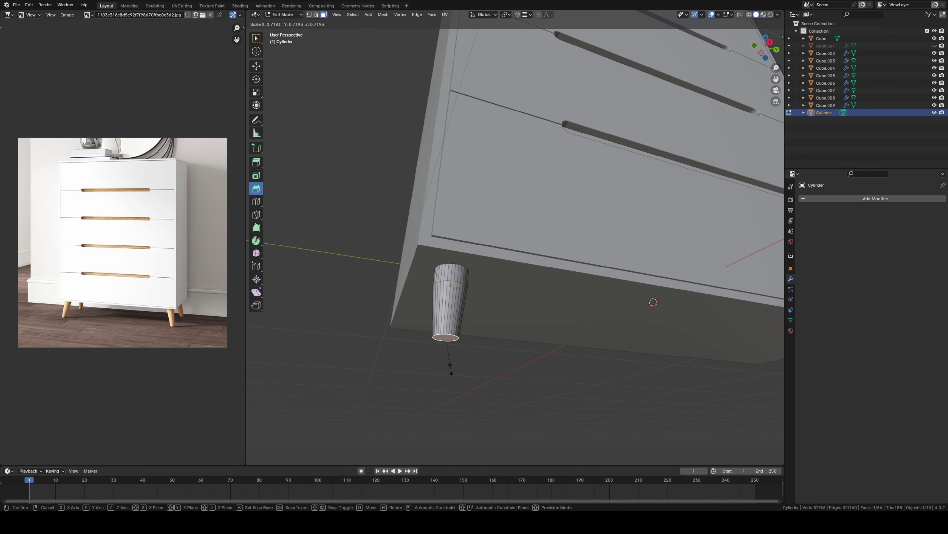
left_click(451, 368)
mouse_move(461, 364)
middle_mouse_down()
mouse_move(450, 388)
mouse_move(489, 327)
mouse_move(495, 346)
middle_mouse_up()
scroll(459, 380, "down", 2)
key("Tab")
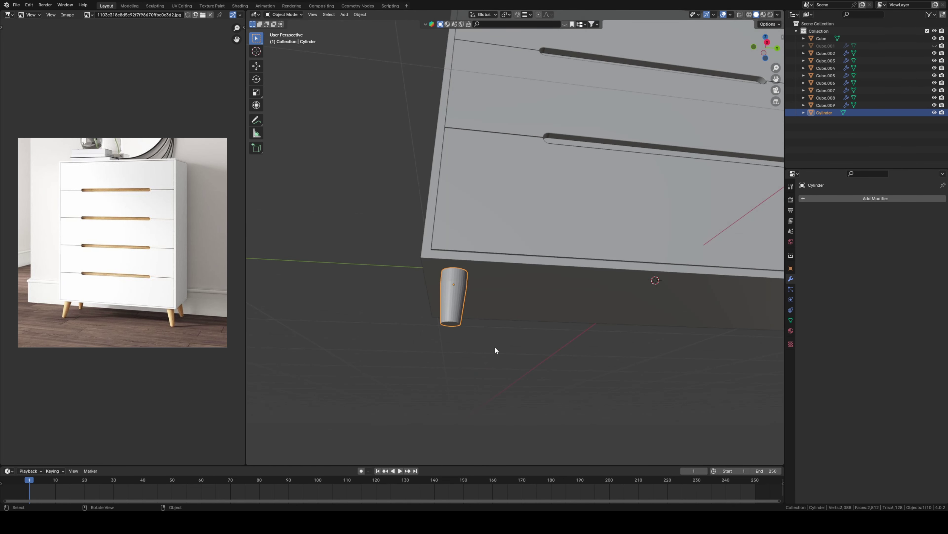
Step: From the right side view, stretch the leg taller along Z and reposition it vertically
key("KP_3")
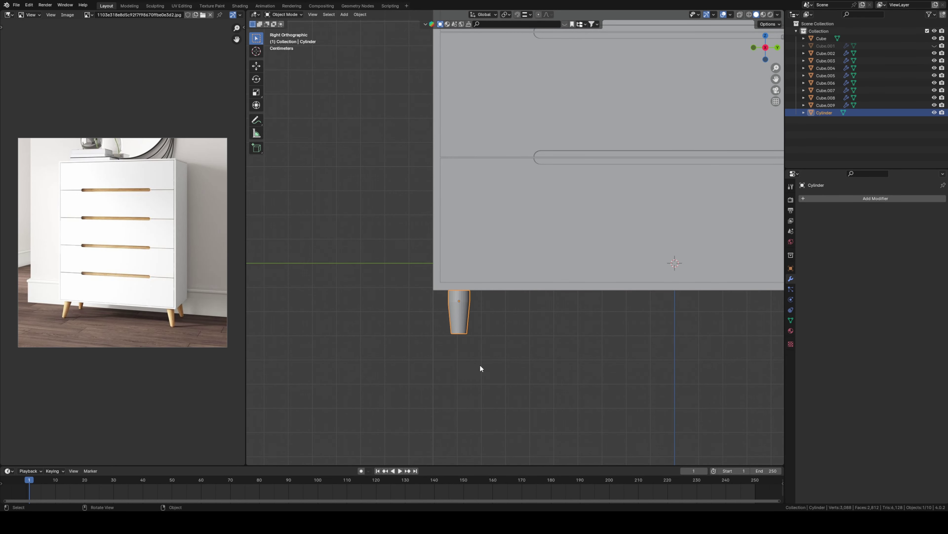
key("s")
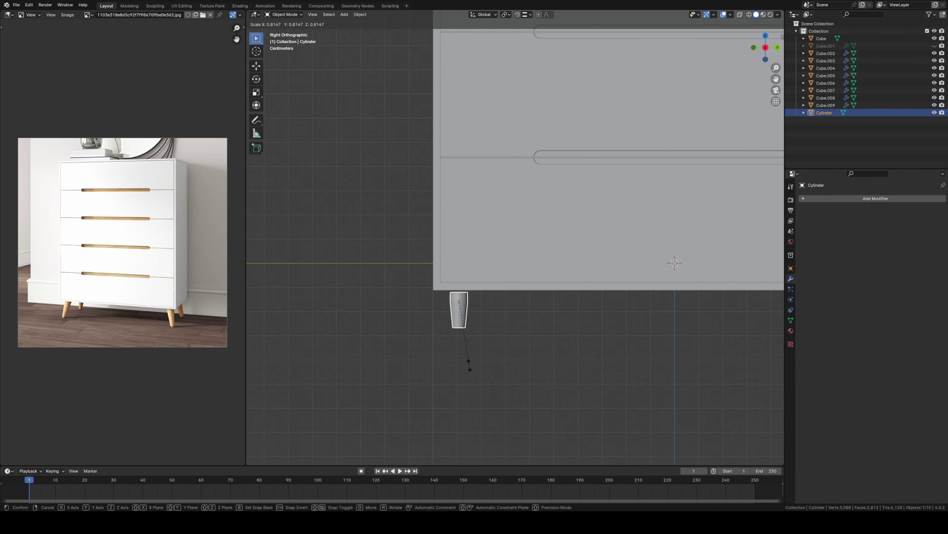
key("z")
left_click(469, 378)
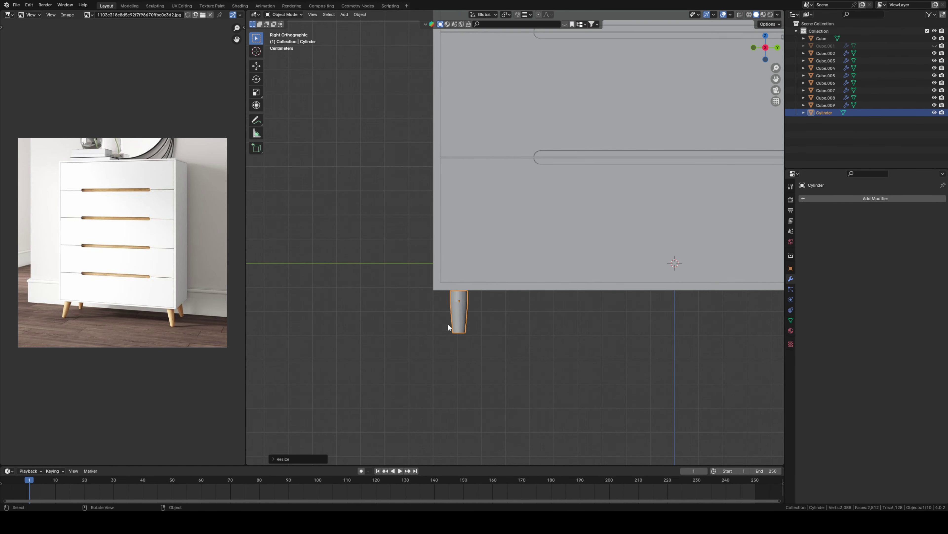
key("g")
key("z")
left_click(470, 291)
Step: Tilt the leg 15 degrees outward in side and front views so it splays from the corner
key("r")
key("y")
key("x")
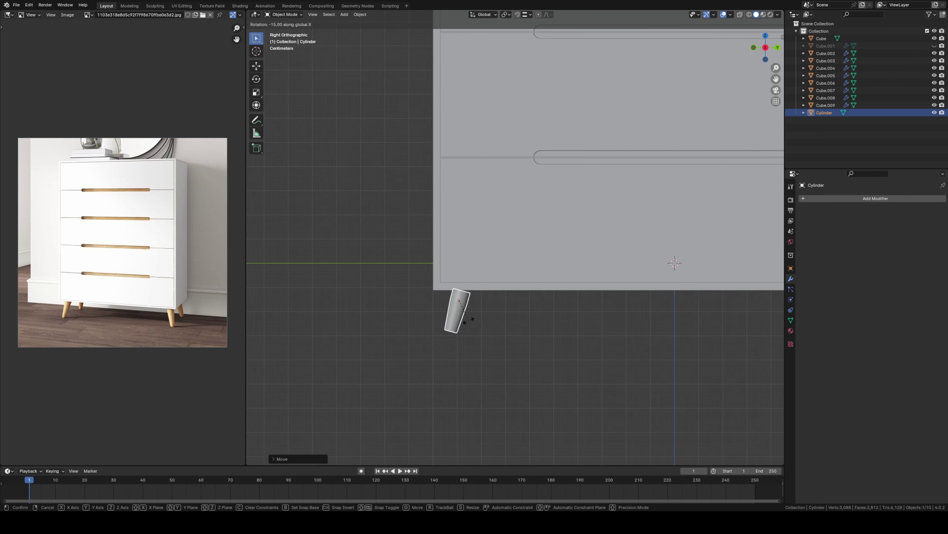
left_click(469, 320)
key("KP_1")
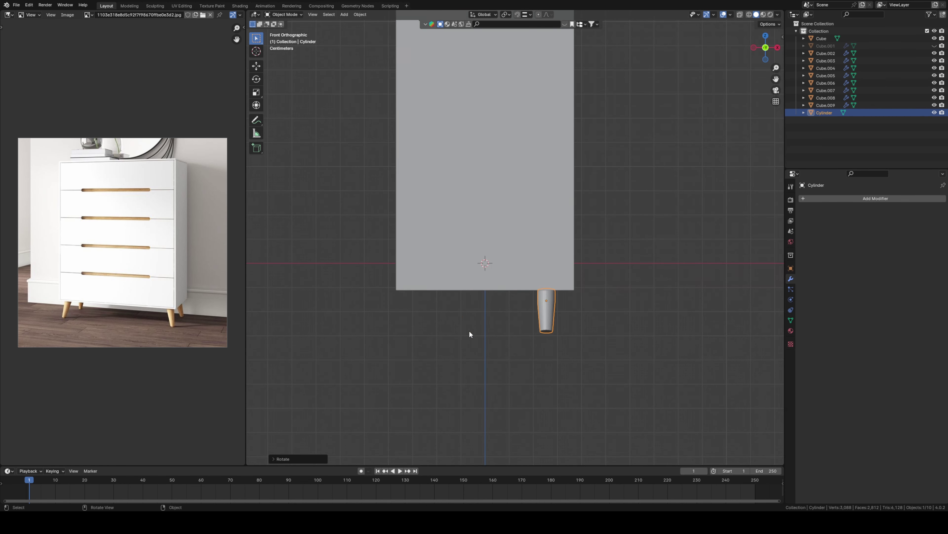
key("r")
key("y")
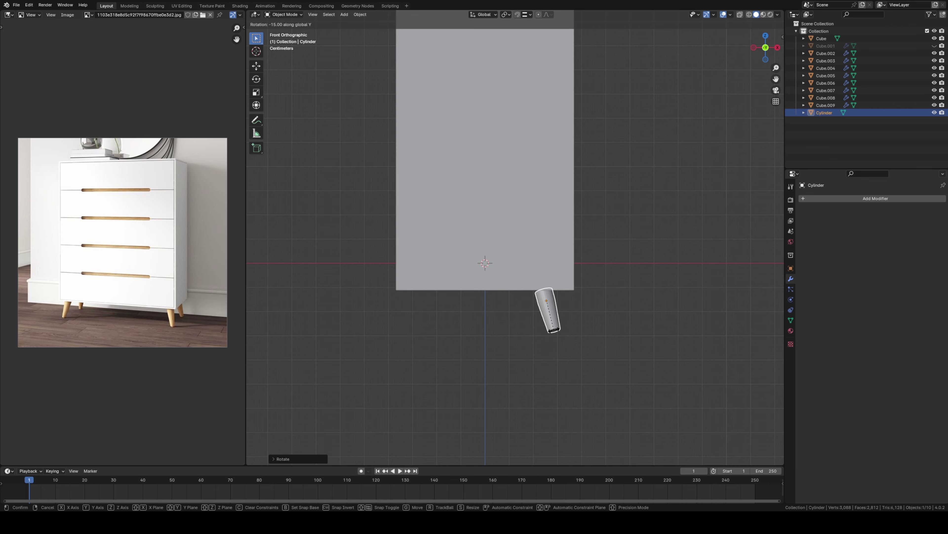
left_click(552, 339)
mouse_move(546, 343)
middle_mouse_down()
mouse_move(444, 323)
mouse_move(470, 366)
mouse_move(496, 336)
mouse_move(487, 303)
mouse_move(449, 323)
mouse_move(488, 323)
mouse_move(467, 329)
middle_mouse_up()
key("Tab")
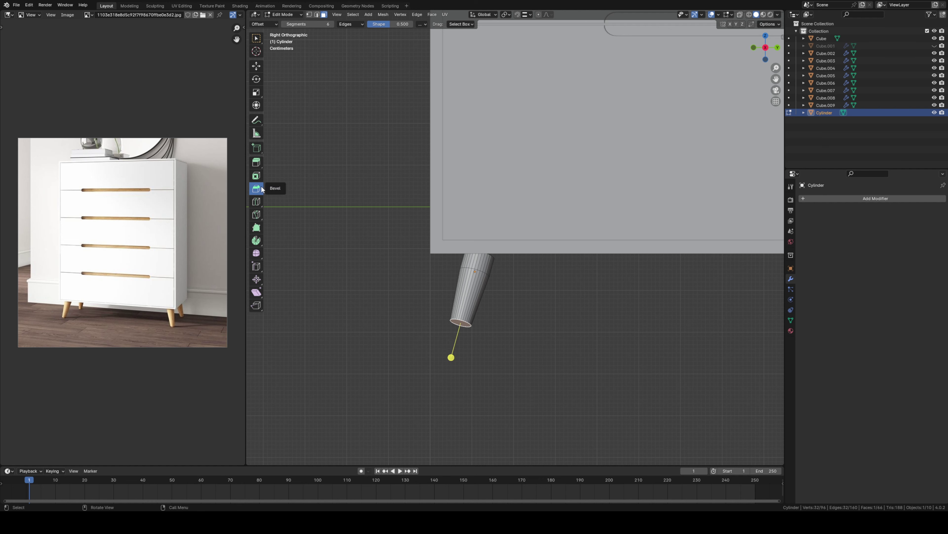
Step: Shear the leg's bottom end outward in both the side and front views
left_click(257, 293)
scroll(487, 377, "up", 1)
scroll(489, 355, "up", 2)
middle_click_drag(502, 312, 494, 309, "shift")
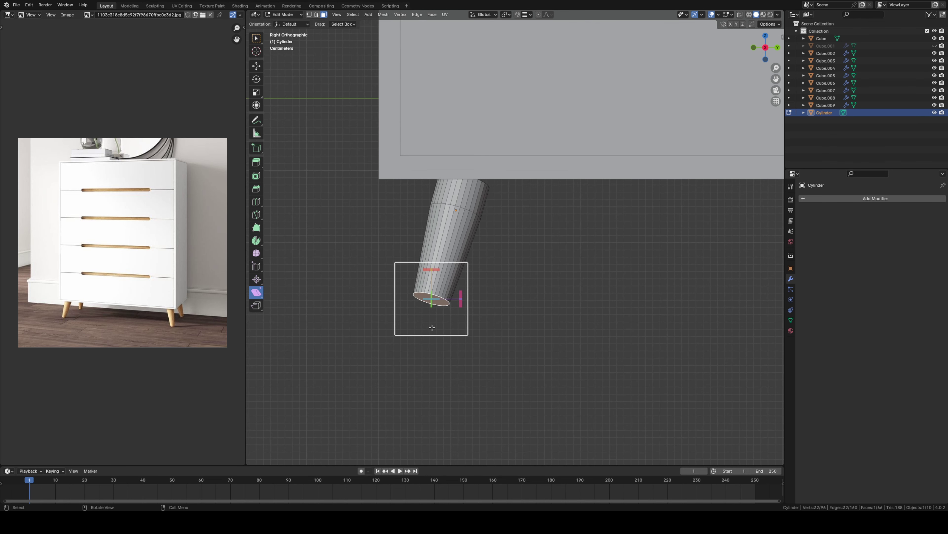
left_click_drag(462, 303, 462, 302)
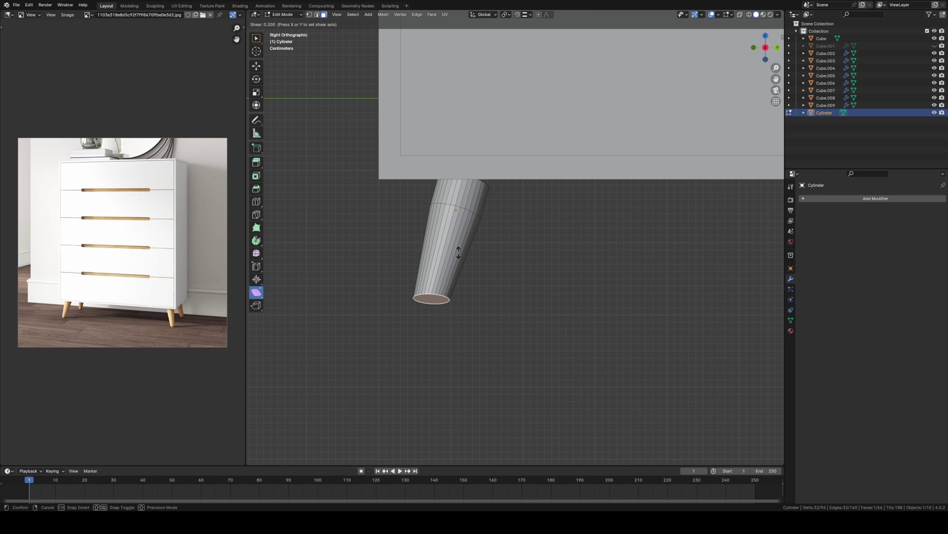
left_click_drag(458, 251, 460, 254)
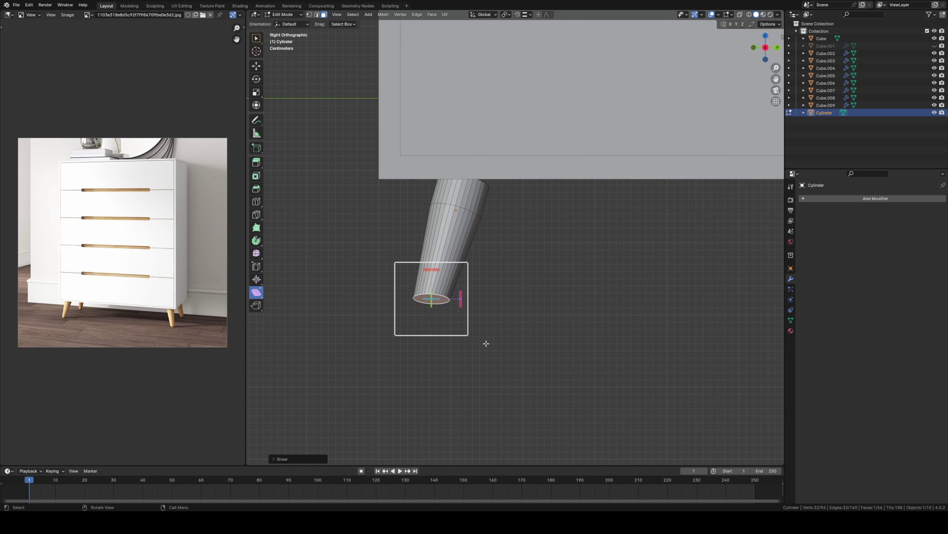
key("KP_1")
left_click_drag(627, 302, 626, 318)
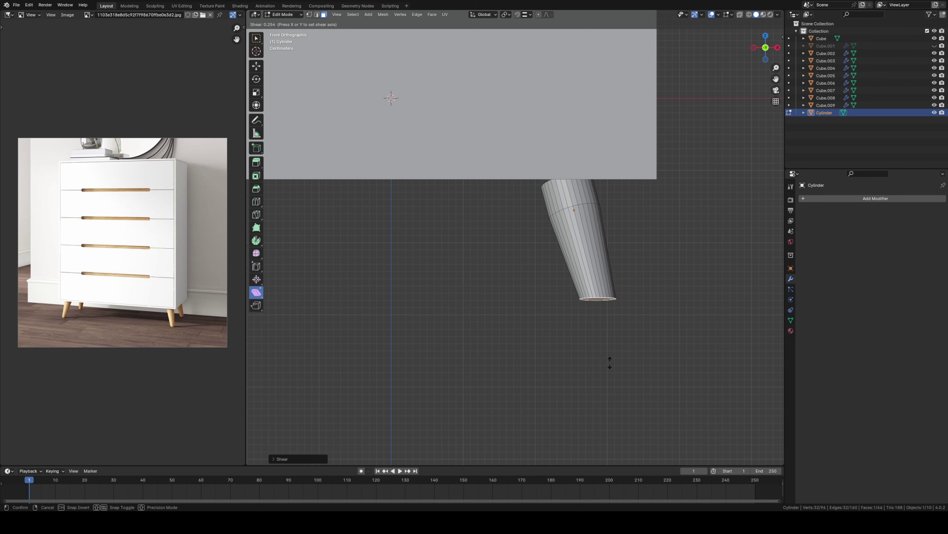
left_click_drag(610, 362, 610, 361)
Step: In local view, select the leg's top face and shear it in side and front views
key("KP_Divide")
mouse_move(496, 318)
middle_mouse_down()
mouse_move(514, 254)
mouse_move(505, 277)
middle_mouse_up()
left_click(508, 232)
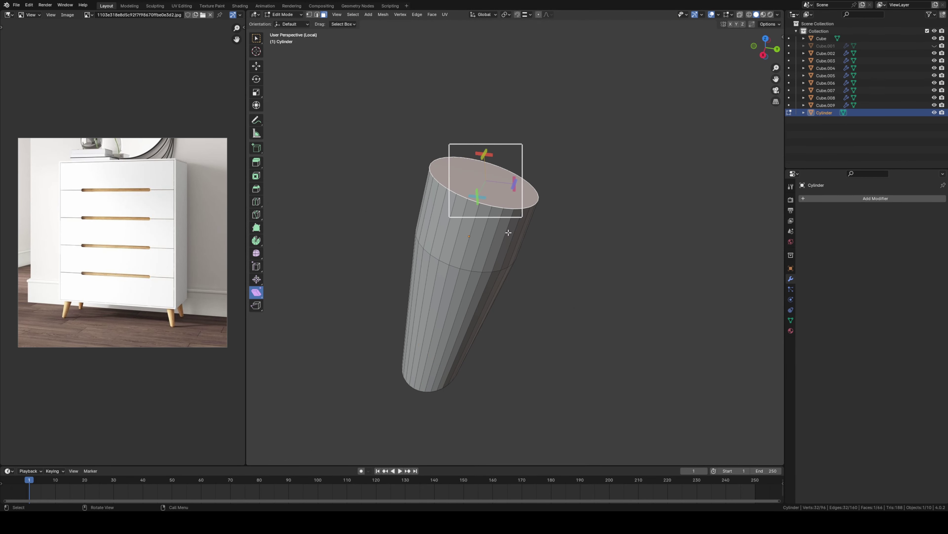
key("KP_3")
left_click_drag(509, 206, 491, 210)
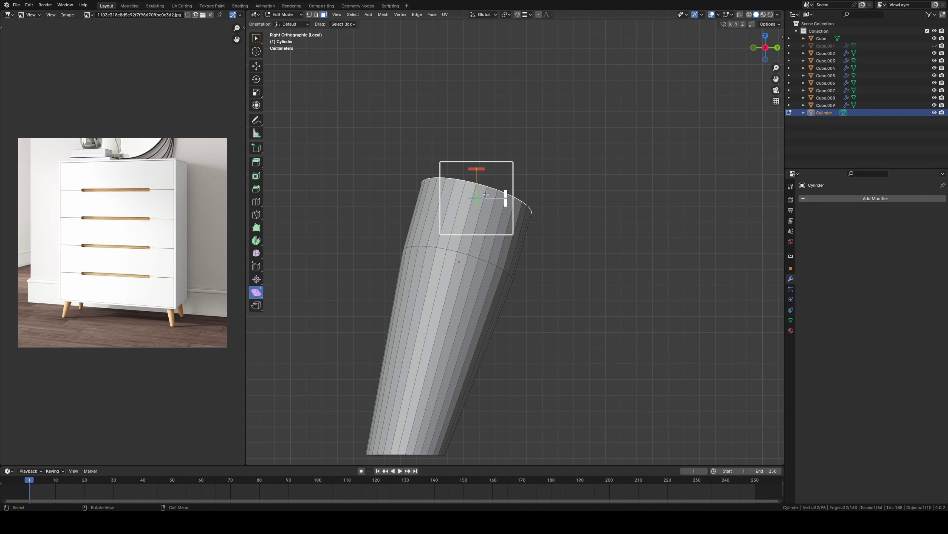
left_click_drag(478, 180, 489, 186)
key("KP_1")
mouse_move(507, 196)
left_mouse_down()
mouse_move(500, 257)
mouse_move(502, 249)
left_mouse_up()
Step: Readjust the top face's slant from the side so it sits level under the cabinet
scroll(500, 232, "down", 3)
mouse_move(560, 112)
middle_mouse_down()
mouse_move(424, 187)
mouse_move(527, 221)
middle_mouse_up()
scroll(527, 221, "up", 1)
scroll(527, 221, "up", 2)
key("KP_3")
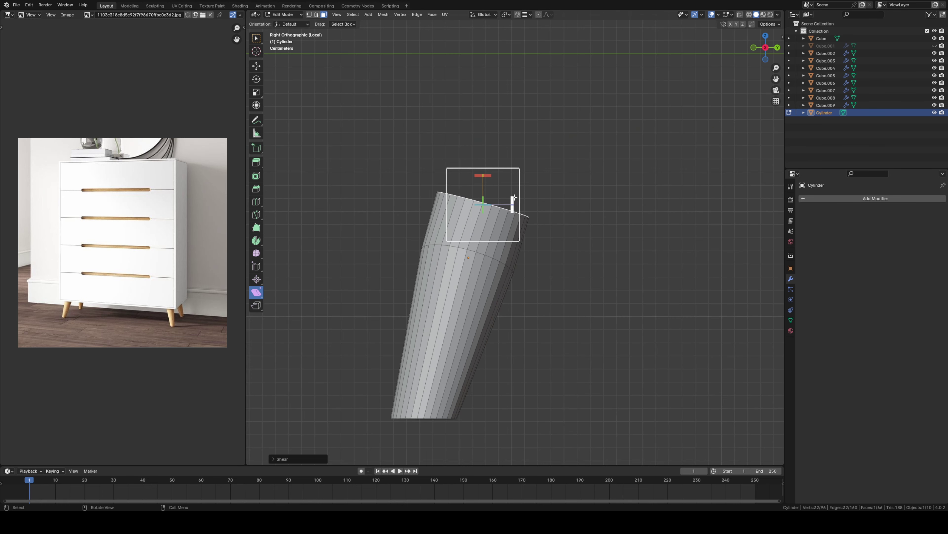
left_click_drag(514, 211, 509, 155)
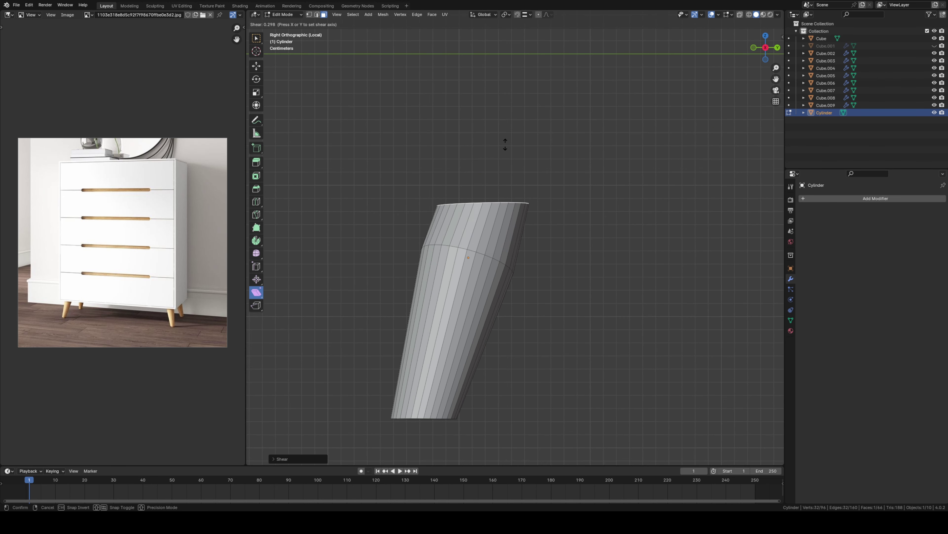
left_click_drag(506, 152, 506, 153)
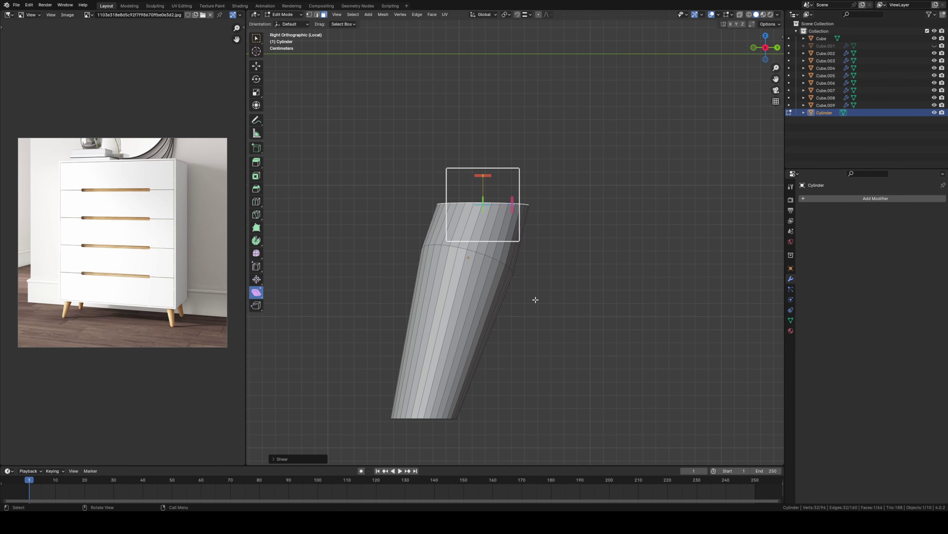
scroll(501, 254, "down", 3)
mouse_move(506, 154)
middle_mouse_down()
mouse_move(501, 254)
mouse_move(471, 264)
middle_mouse_up()
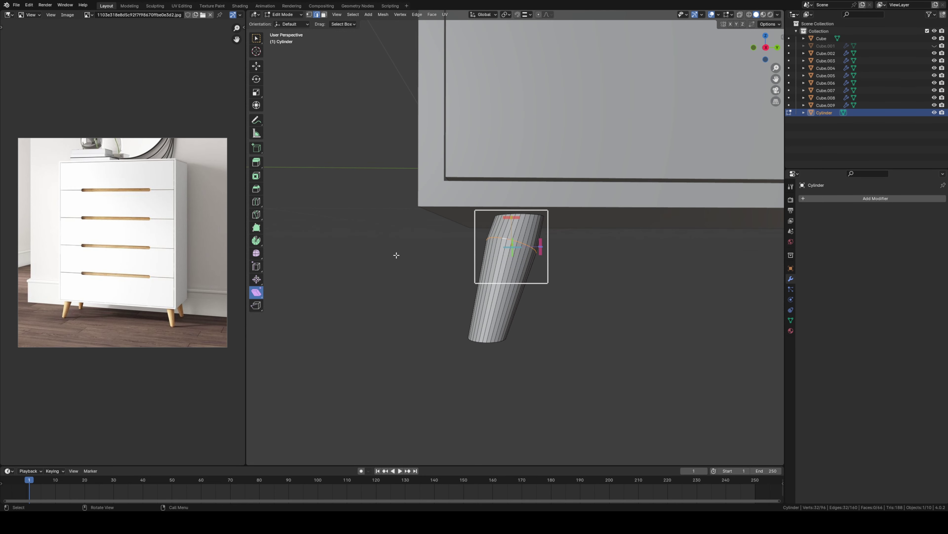
Step: Apply all transforms to the leg and reset its origin
left_click(258, 40)
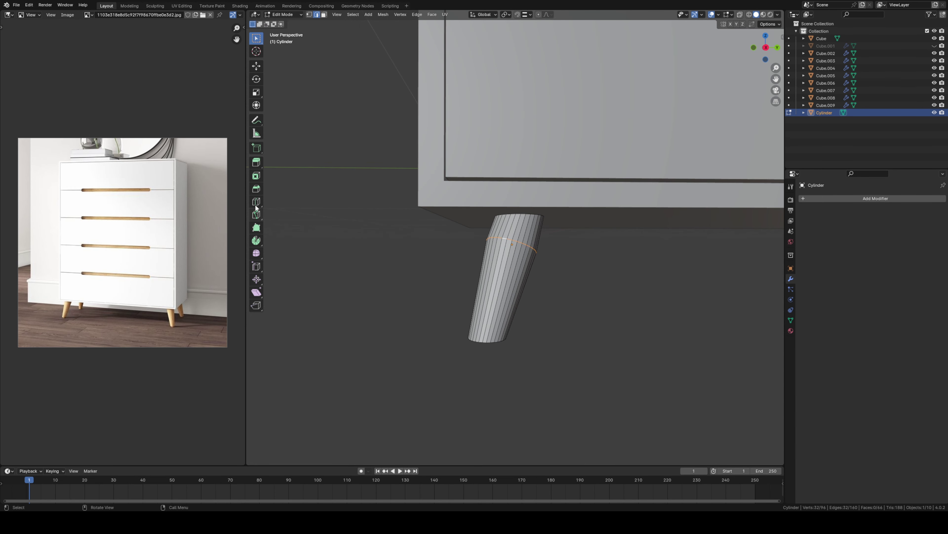
left_click(256, 191)
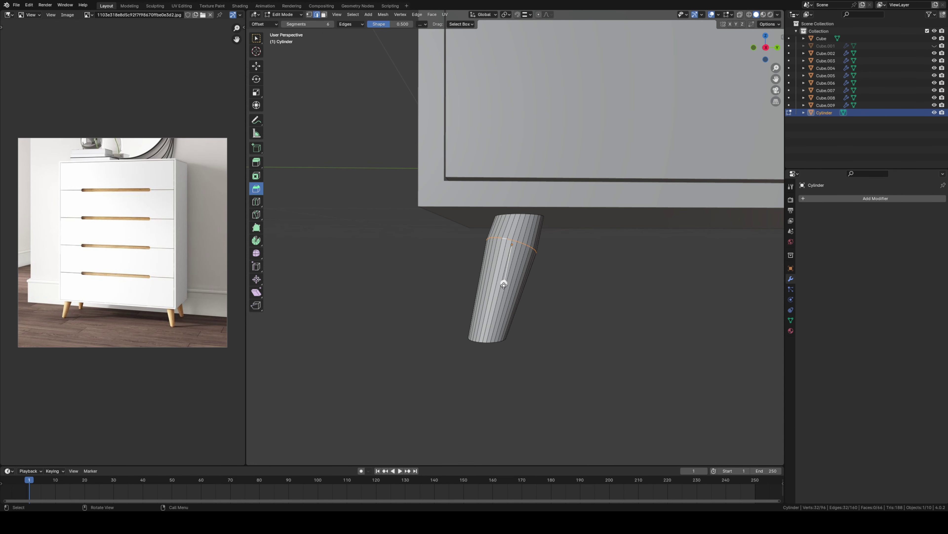
key("Tab")
key("ctrl+a")
left_click(503, 275)
right_click(501, 272)
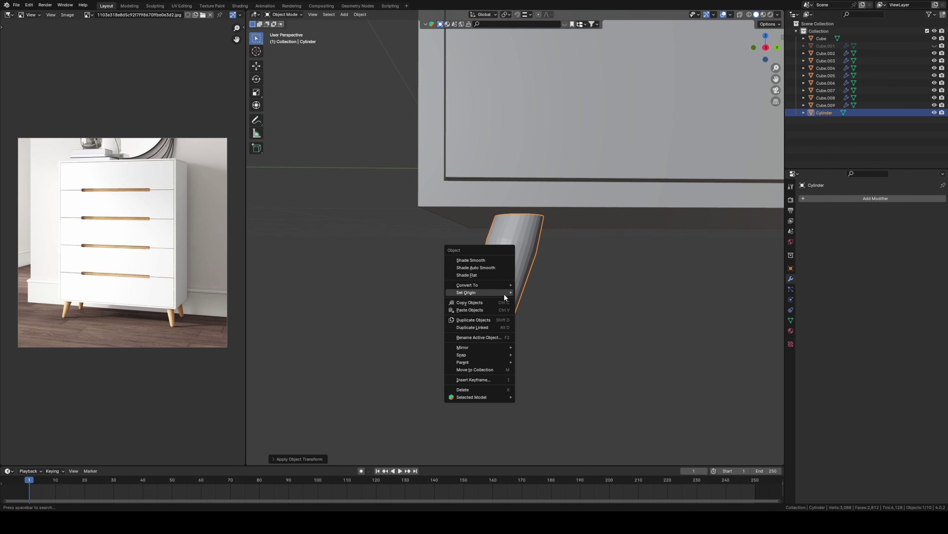
mouse_move(474, 292)
left_click(534, 299)
key("Tab")
Step: Bevel the leg's upper edge ring and its bottom rim
left_click_drag(505, 277, 514, 324)
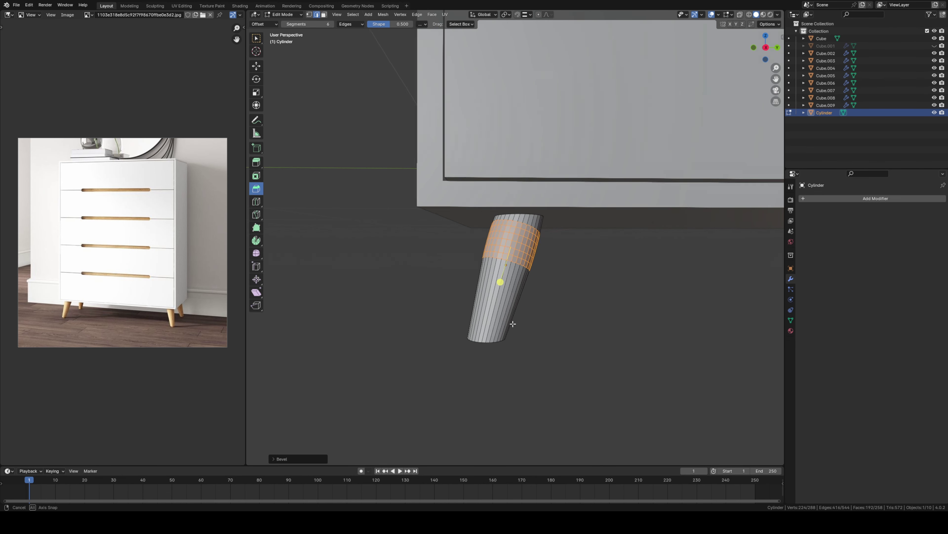
middle_click_drag(514, 324, 470, 282)
left_click(469, 277, "alt")
left_click_drag(470, 318, 472, 330)
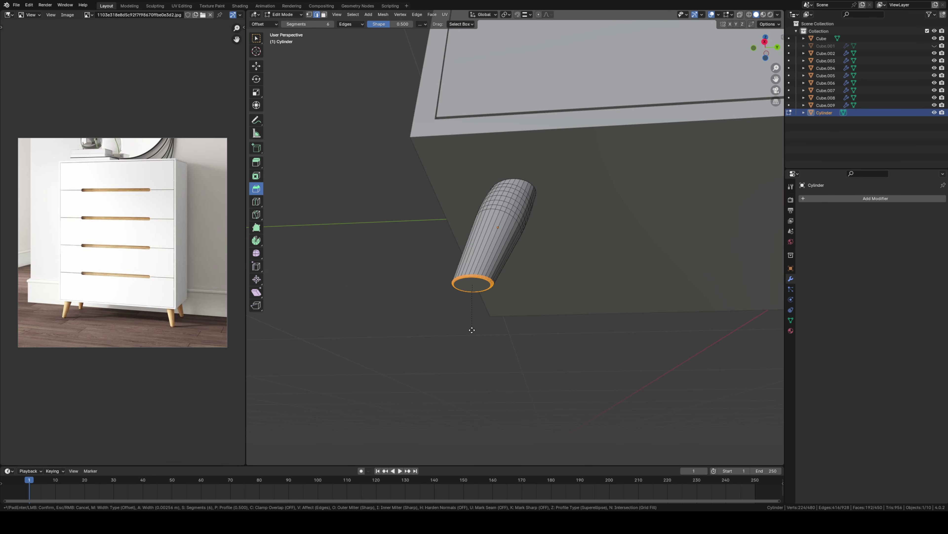
left_click(472, 330)
key("Tab")
Step: Scale the whole leg up by about 1.2694
left_click(523, 323)
mouse_move(523, 323)
middle_mouse_down()
mouse_move(499, 368)
mouse_move(520, 344)
mouse_move(507, 333)
middle_mouse_up()
scroll(507, 333, "up", 4)
left_click(486, 304)
key("s")
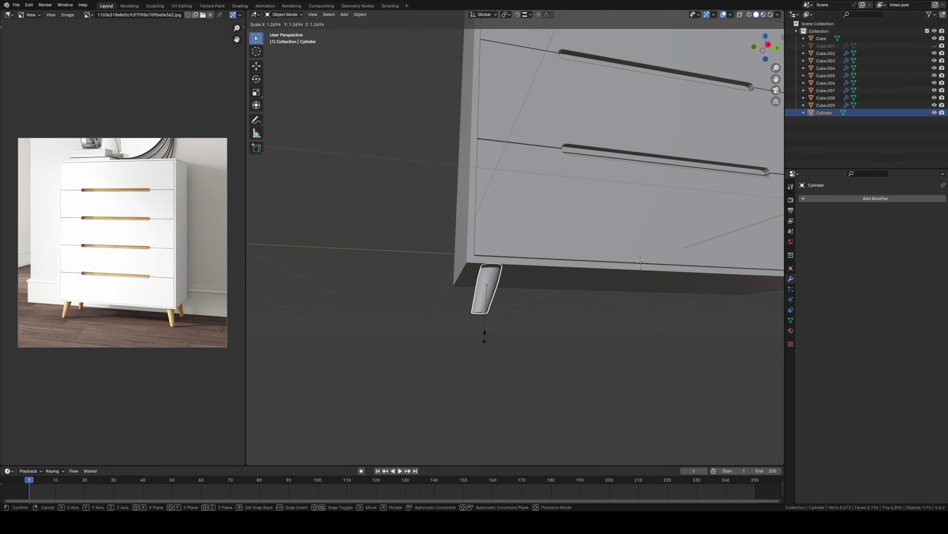
left_click(483, 336)
mouse_move(482, 337)
middle_mouse_down()
mouse_move(490, 351)
mouse_move(523, 335)
mouse_move(528, 315)
middle_mouse_up()
Step: Add a Mirror modifier to the leg using Cube as mirror object on X and Y
left_click(838, 198)
mouse_move(805, 199)
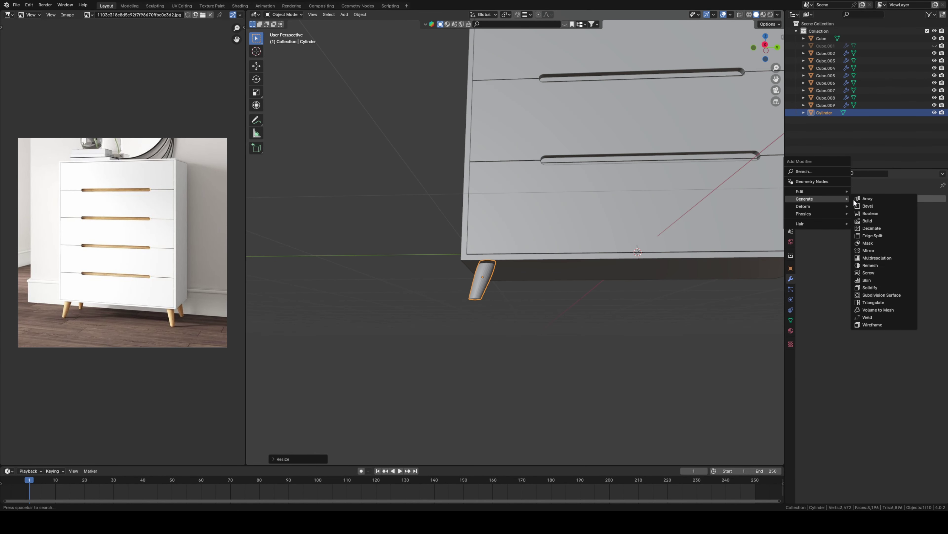
left_click(873, 251)
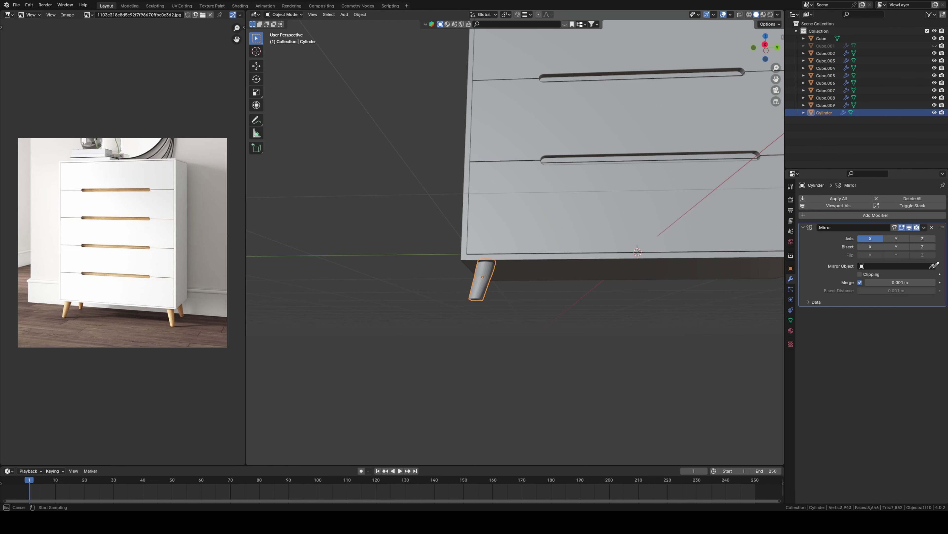
left_click(710, 271)
left_click(893, 239)
scroll(646, 301, "down", 5)
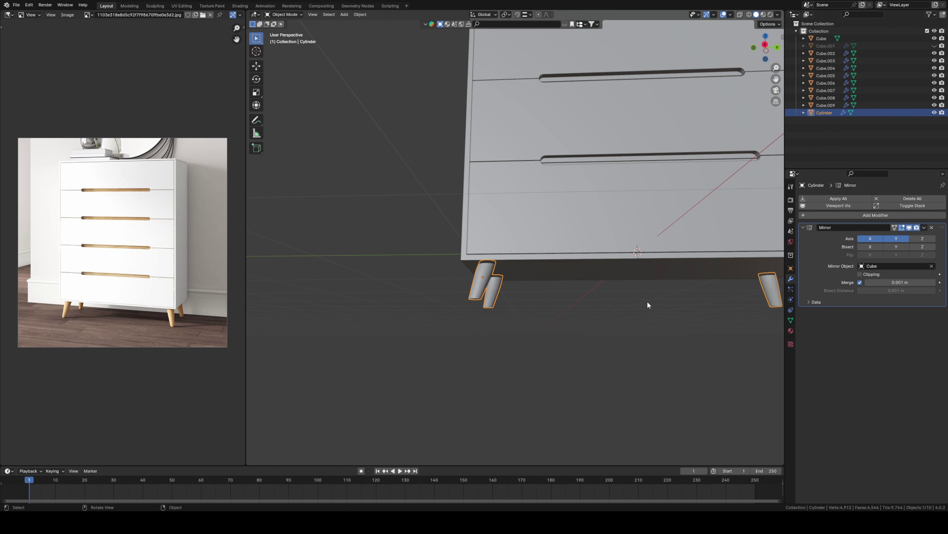
scroll(619, 302, "down", 3)
left_click(619, 302)
mouse_move(609, 297)
middle_mouse_down()
mouse_move(618, 295)
mouse_move(559, 334)
mouse_move(551, 296)
mouse_move(477, 250)
middle_mouse_up()
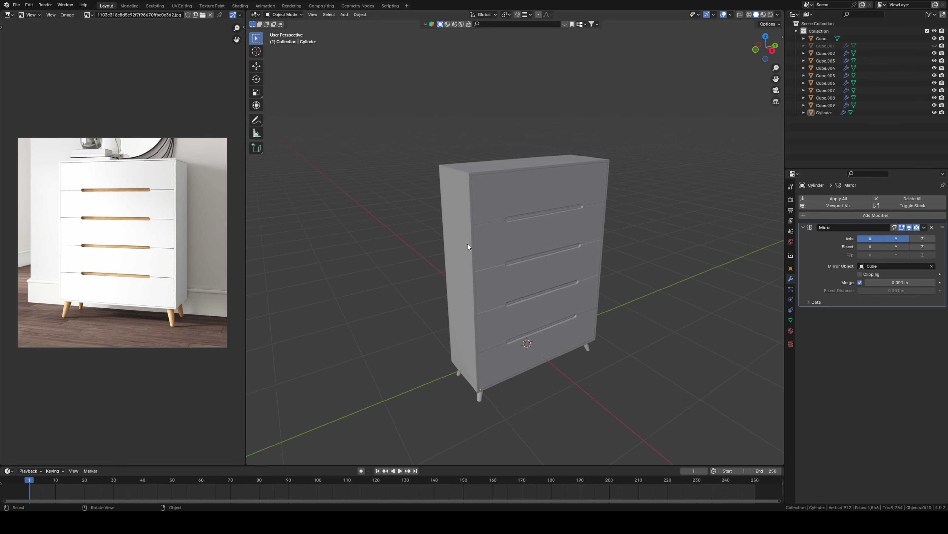
Step: Add a Bevel modifier to the chest body
left_click(467, 243)
left_click(834, 199)
left_click(874, 204)
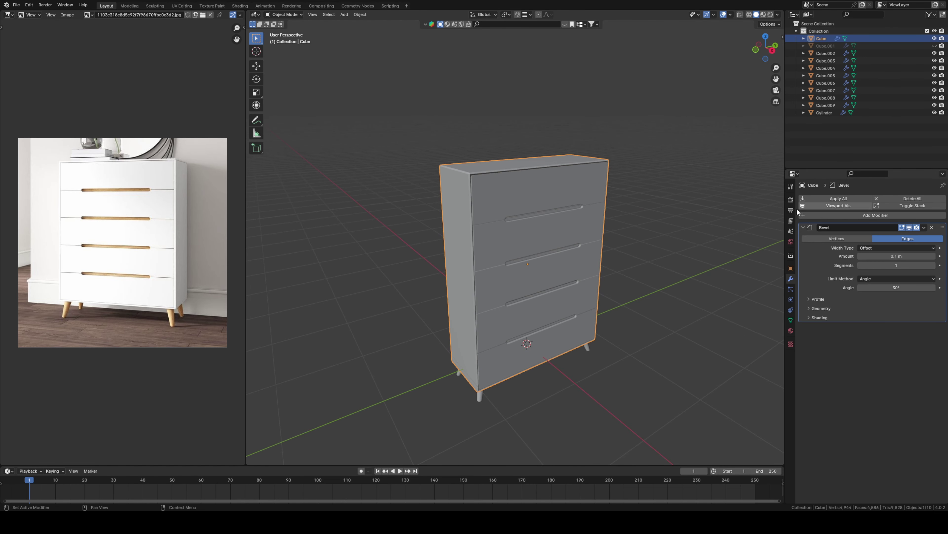
Step: Apply all transforms to the chest body and reset its origin
scroll(635, 258, "up", 1)
key("ctrl+a")
left_click(442, 217)
right_click(475, 209)
left_click(518, 221)
Step: Set the body's Bevel modifier to 0.001 m amount and 6 segments
scroll(725, 249, "up", 3)
left_click(884, 256)
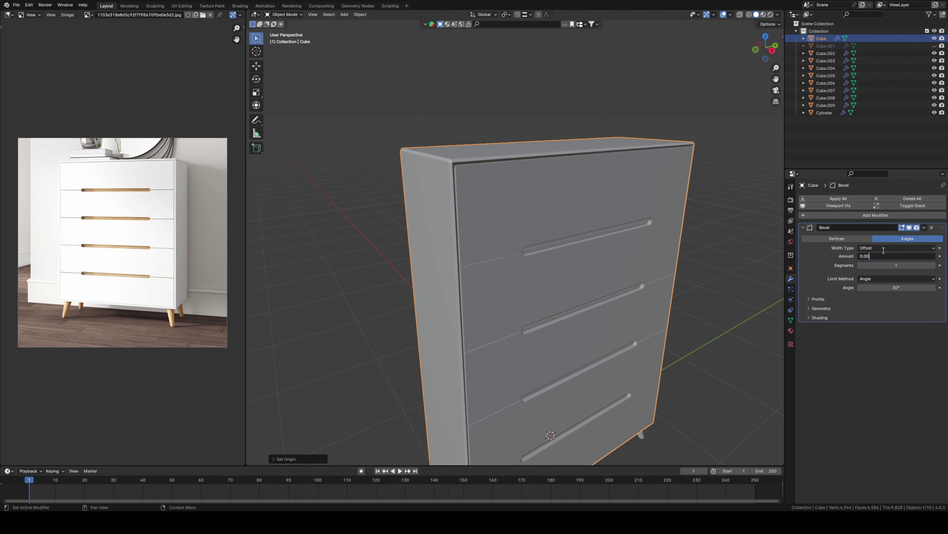
key("Return")
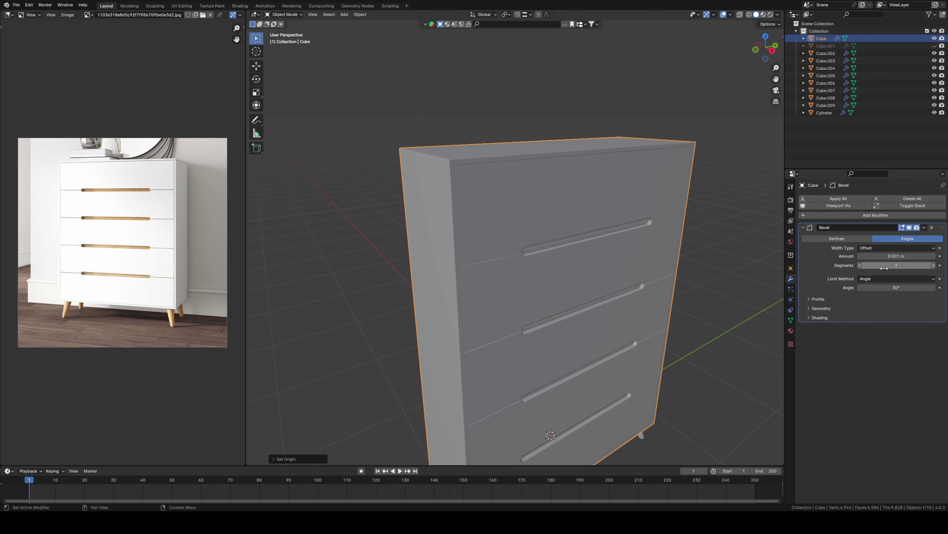
left_click(885, 265)
type("6")
key("Return")
middle_click_drag(539, 283, 568, 312)
scroll(575, 314, "down", 2)
scroll(544, 379, "down", 2)
middle_click_drag(545, 378, 534, 333)
scroll(576, 330, "down", 3)
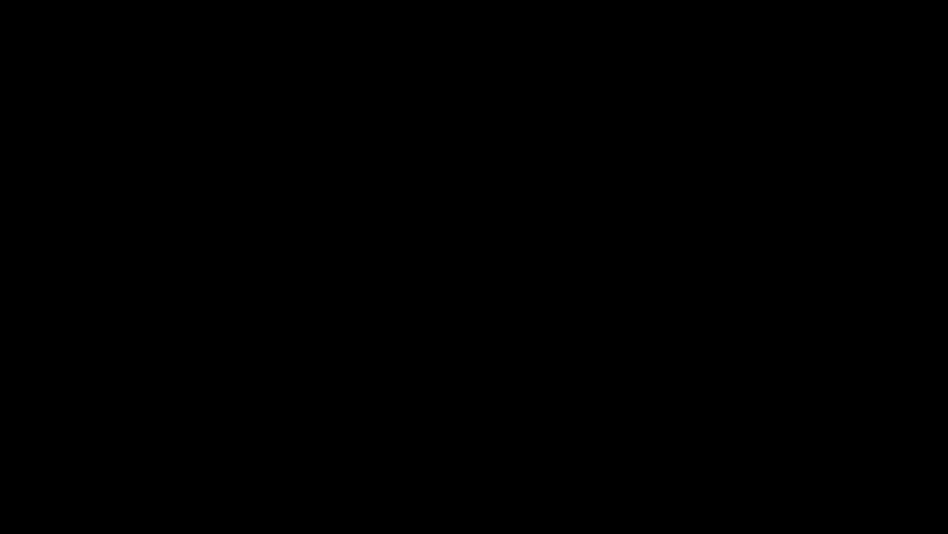